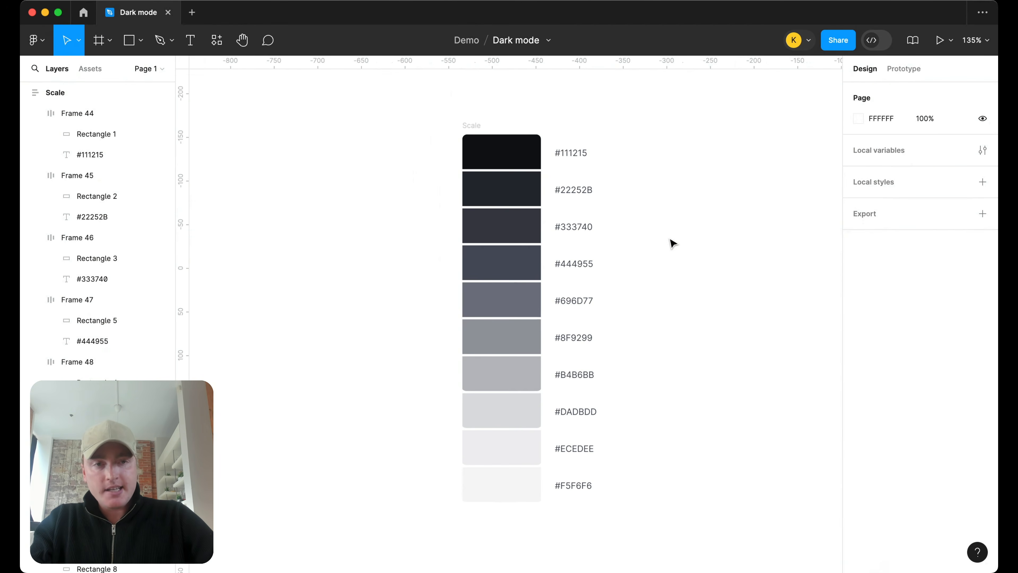
# - Place a copy of the #111215 swatch on the empty canvas beside the Scale frame
pyautogui.click(509, 152)
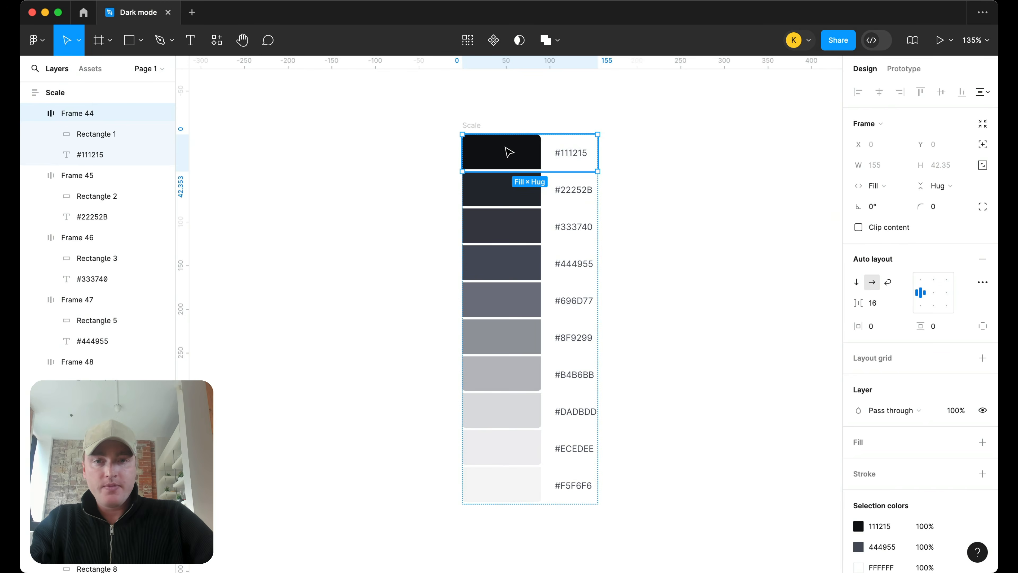
pyautogui.click(509, 152)
pyautogui.moveTo(509, 153); pyautogui.dragTo(286, 153)
pyautogui.hscroll(-10, 675, 296)
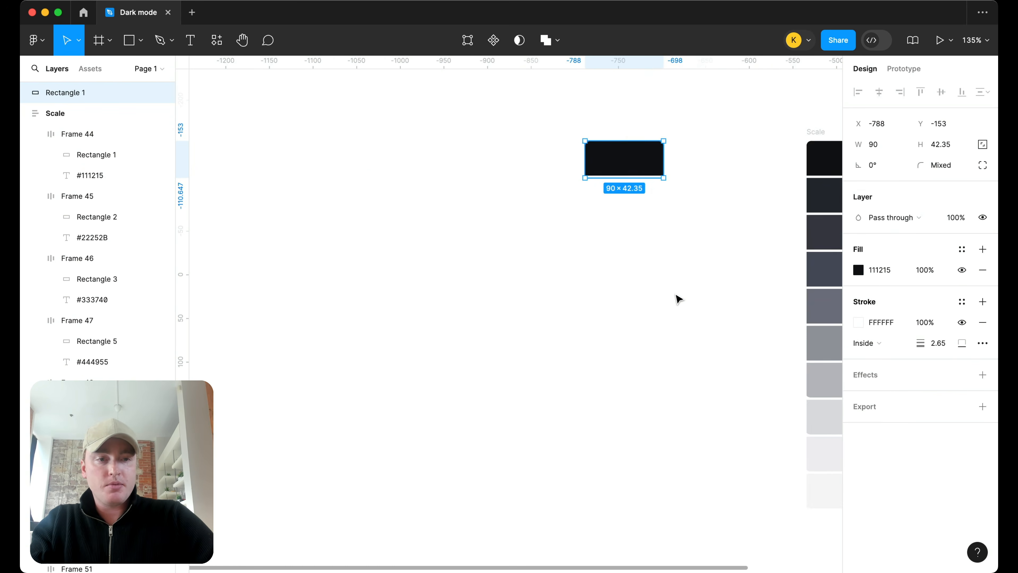
# - Copy the #696D77 and #F5F6F6 swatches from the Scale frame and stack them beneath the copied #111215 swatch
pyautogui.hscroll(3, 629, 173)
pyautogui.click(757, 309)
pyautogui.click(757, 309)
pyautogui.moveTo(757, 309); pyautogui.dragTo(543, 205)
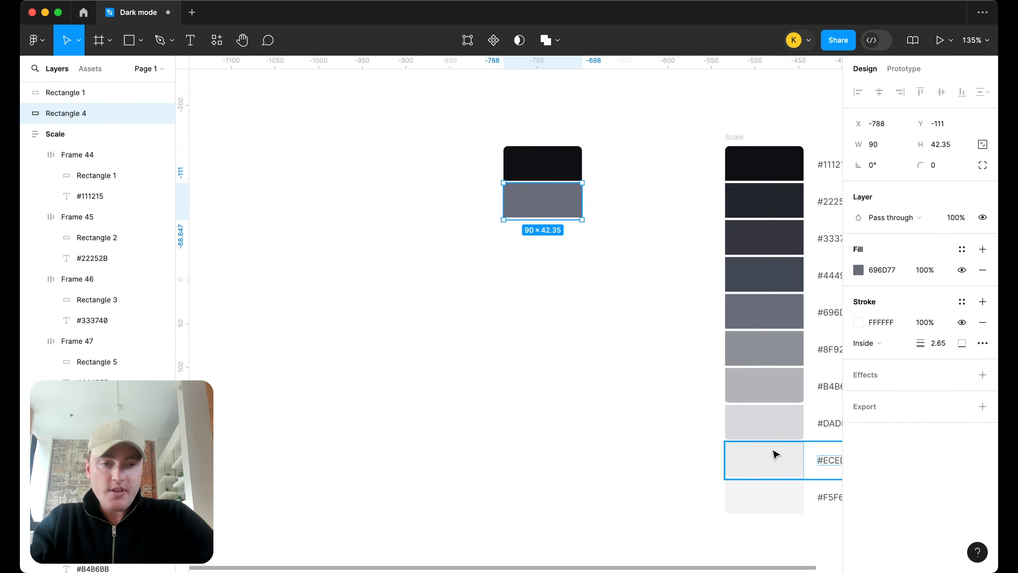
pyautogui.click(789, 496)
pyautogui.click(789, 496)
pyautogui.moveTo(578, 467); pyautogui.dragTo(562, 241)
pyautogui.click(659, 291)
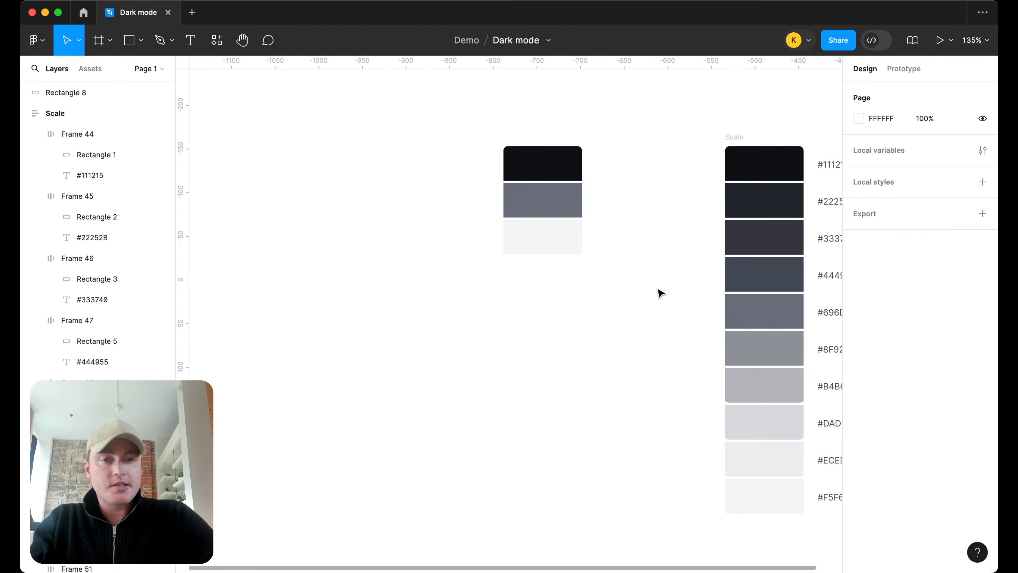
# - Examine the three-swatch stack up close and compare it with the full grayscale in the Scale frame
pyautogui.scroll(1, 612, 217)
pyautogui.scroll(5, 612, 217)
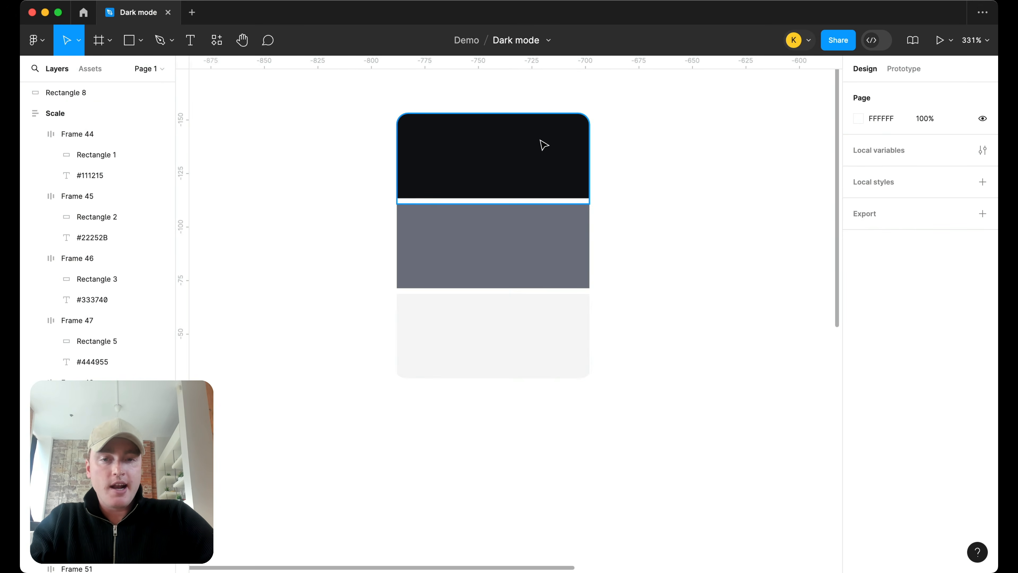
pyautogui.click(537, 231)
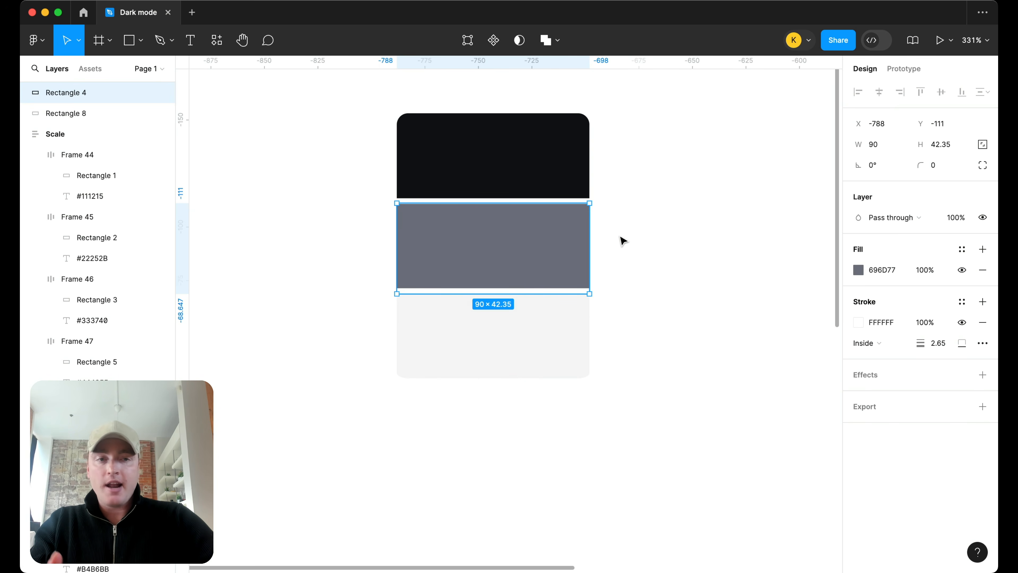
pyautogui.scroll(-5, 624, 241)
pyautogui.hscroll(4, 618, 228)
pyautogui.scroll(-2, 612, 217)
pyautogui.scroll(3, 613, 217)
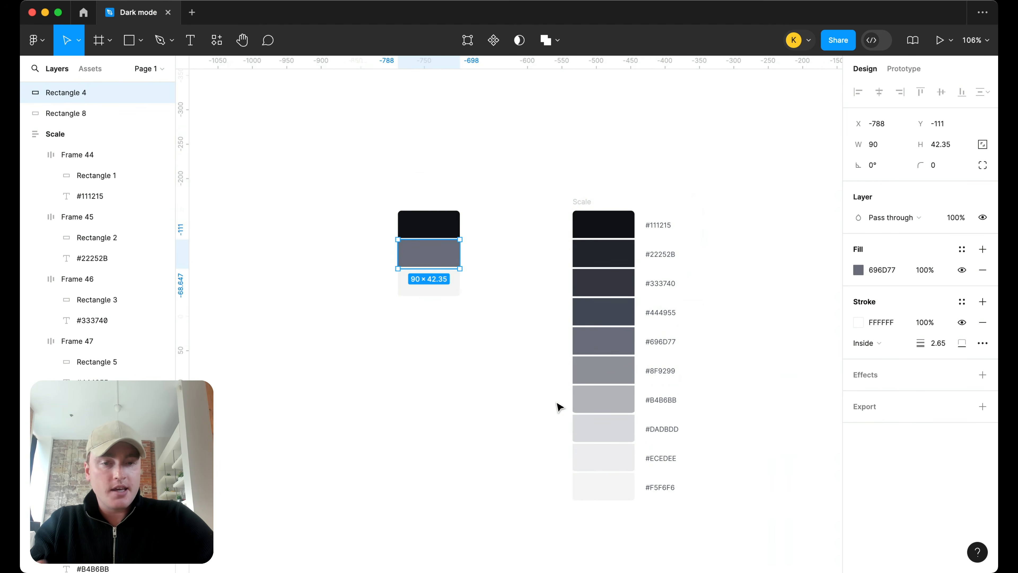
pyautogui.scroll(-2, 553, 396)
pyautogui.hscroll(1, 553, 396)
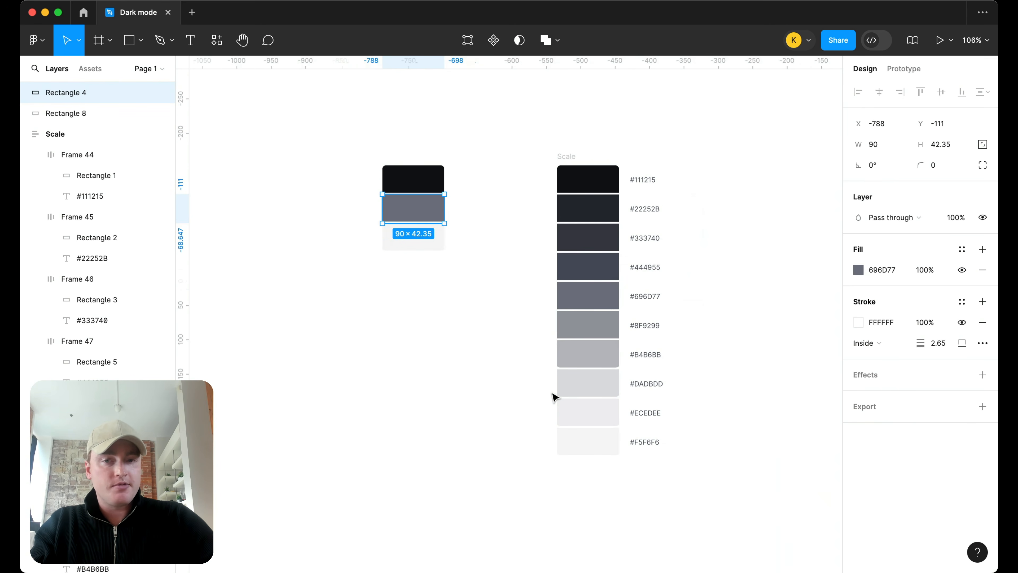
# - Delete the #111215 and #F5F6F6 swatches from the three-swatch stack, keeping only the #696D77 one
pyautogui.click(433, 182)
pyautogui.press('BackSpace')
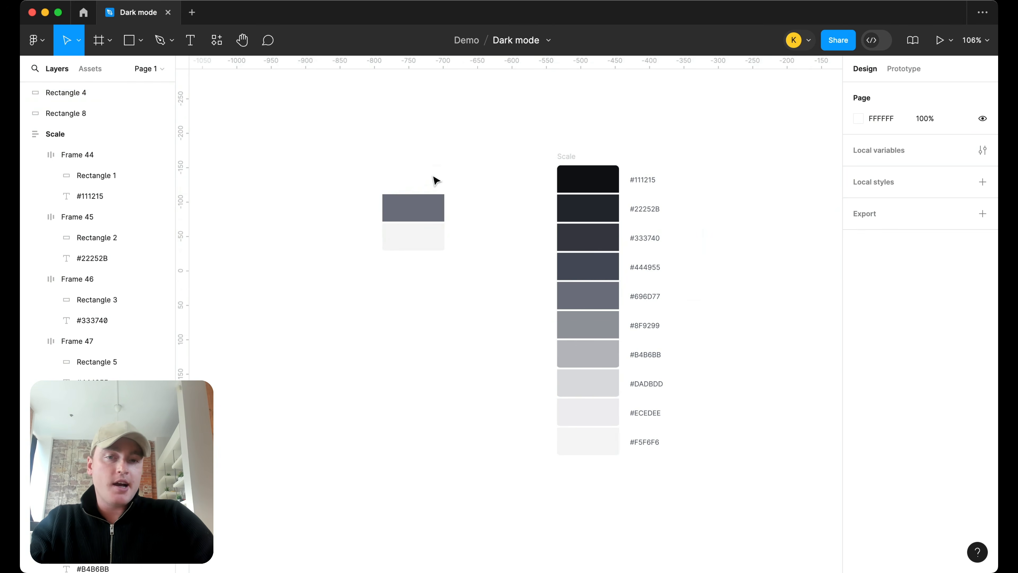
pyautogui.scroll(2, 379, 247)
pyautogui.scroll(3, 380, 251)
pyautogui.click(462, 252)
pyautogui.press('BackSpace')
pyautogui.scroll(-2, 461, 252)
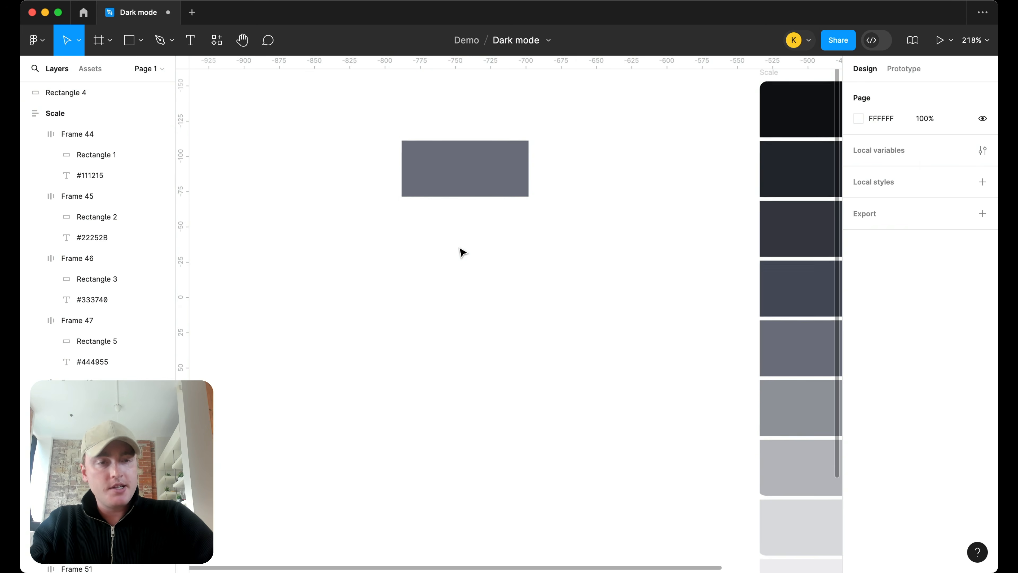
# - Duplicate the standalone #696D77 swatch directly beneath itself and change the copy's fill to the lighter gray 888D9B
pyautogui.scroll(2, 466, 209)
pyautogui.click(467, 206)
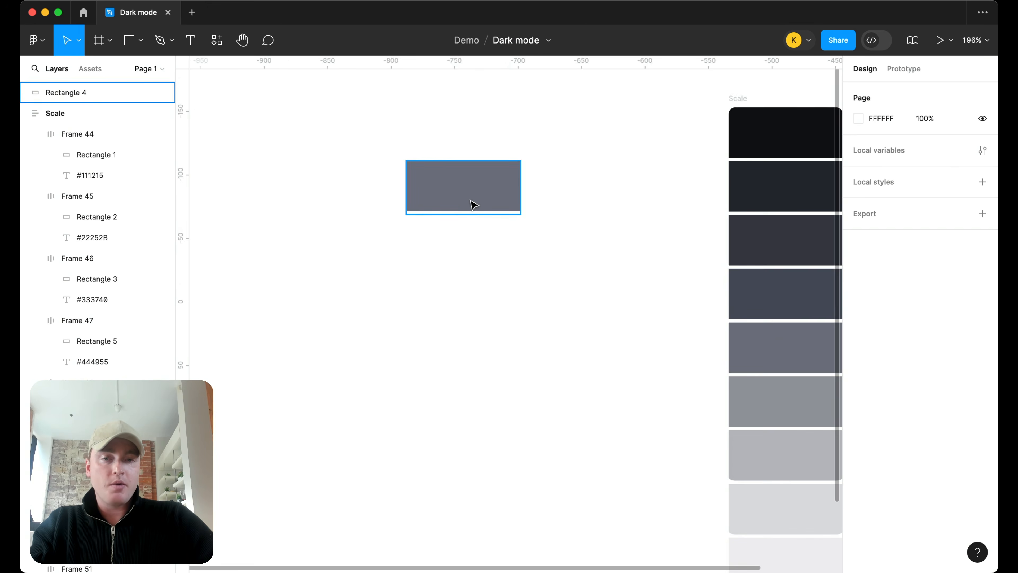
pyautogui.scroll(-2, 469, 203)
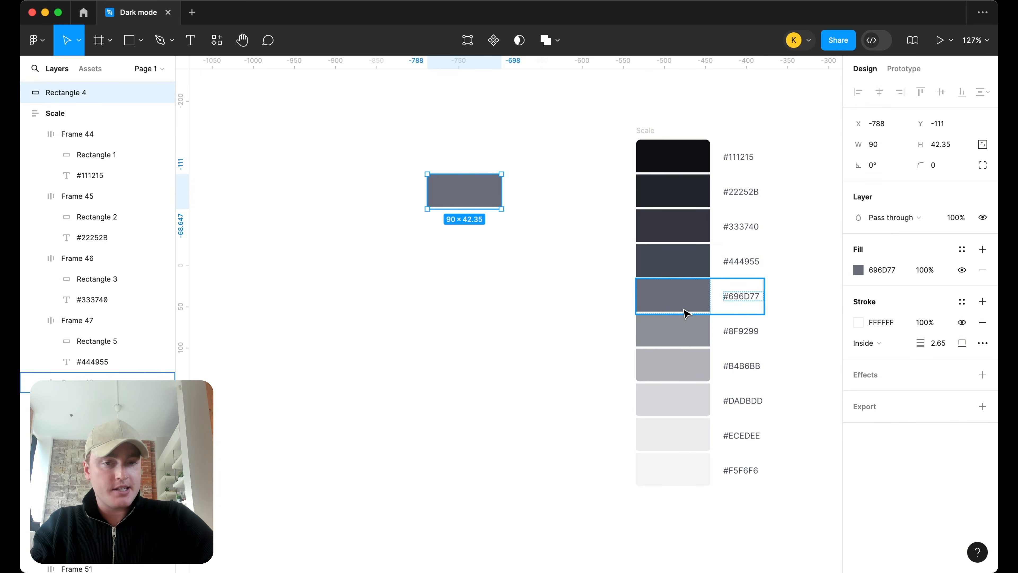
pyautogui.moveTo(470, 182); pyautogui.dragTo(473, 223)
pyautogui.click(858, 269)
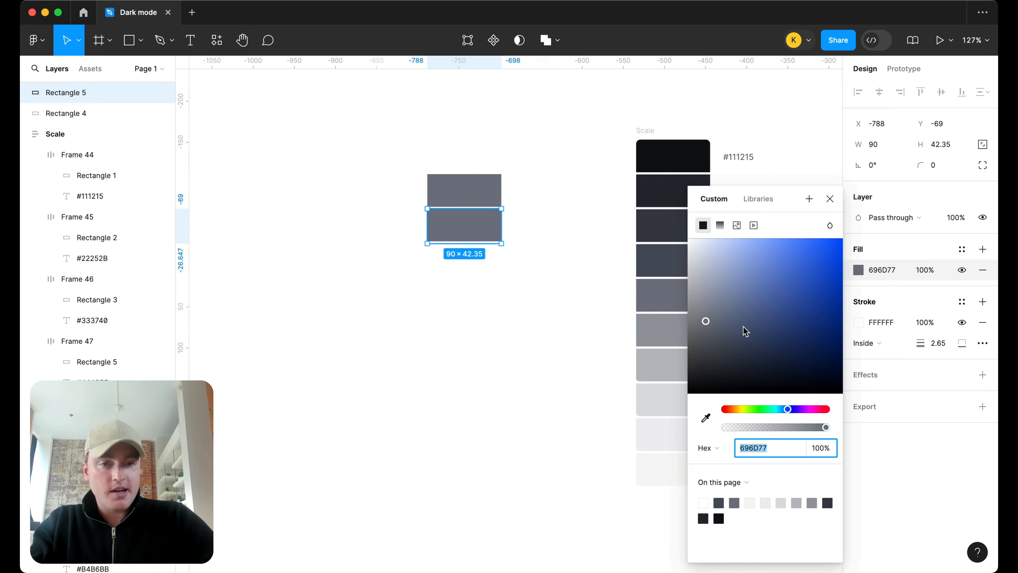
pyautogui.click(714, 314)
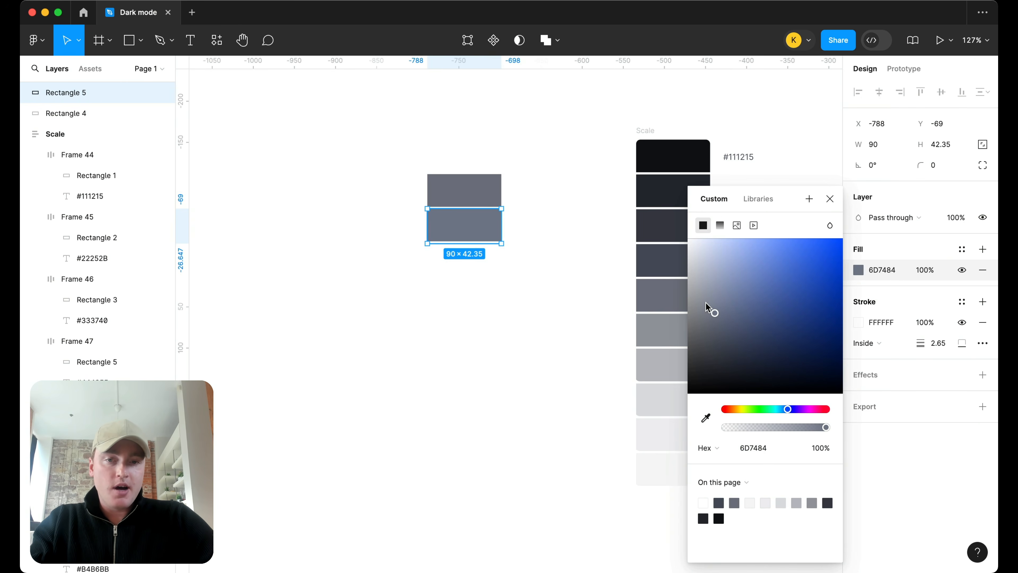
pyautogui.click(706, 299)
pyautogui.click(485, 278)
# - Duplicate the 888D9B swatch directly beneath itself and change the copy's fill to 9DA2AE
pyautogui.moveTo(468, 230); pyautogui.dragTo(468, 265)
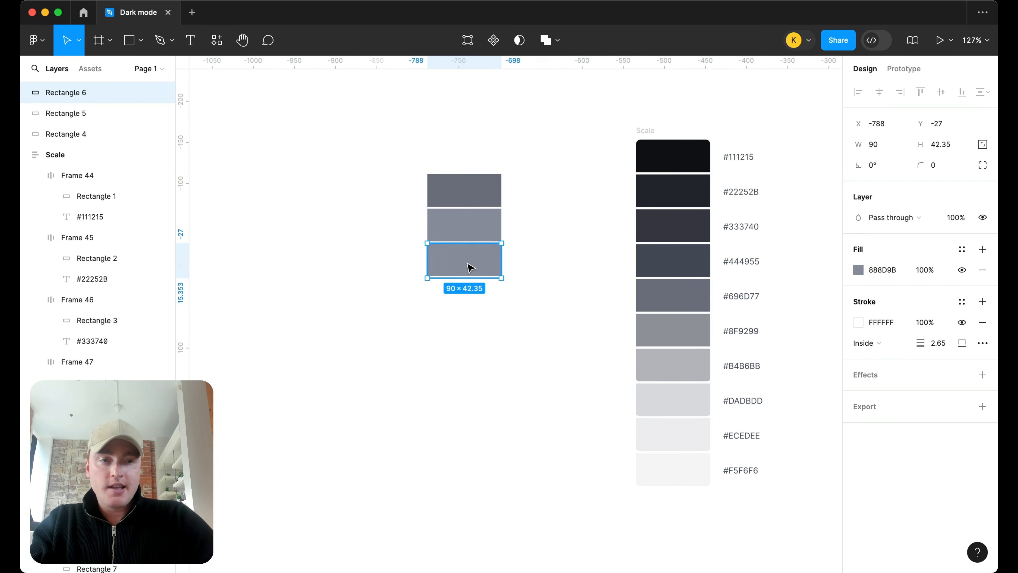
pyautogui.click(859, 270)
pyautogui.click(701, 292)
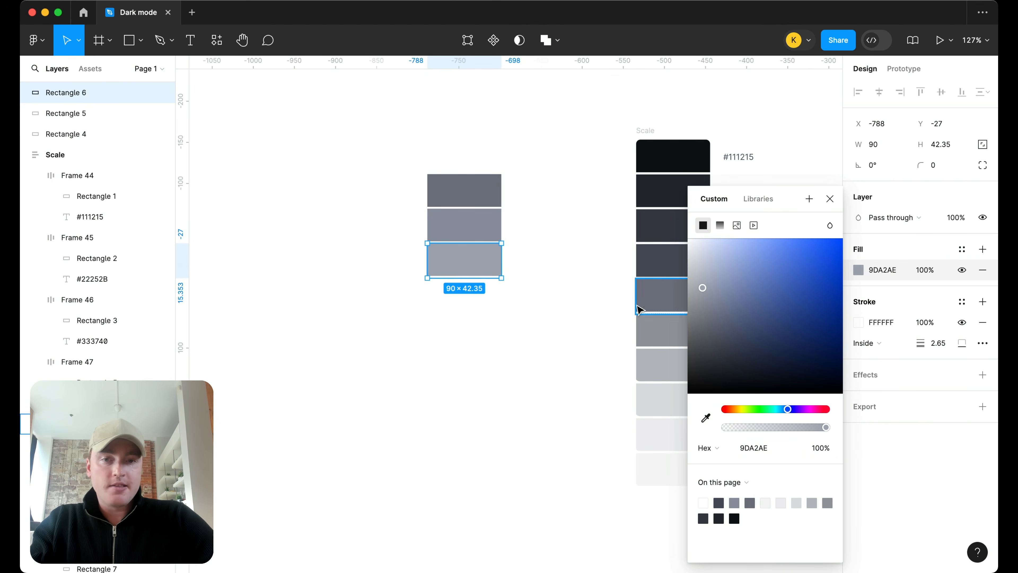
pyautogui.click(502, 323)
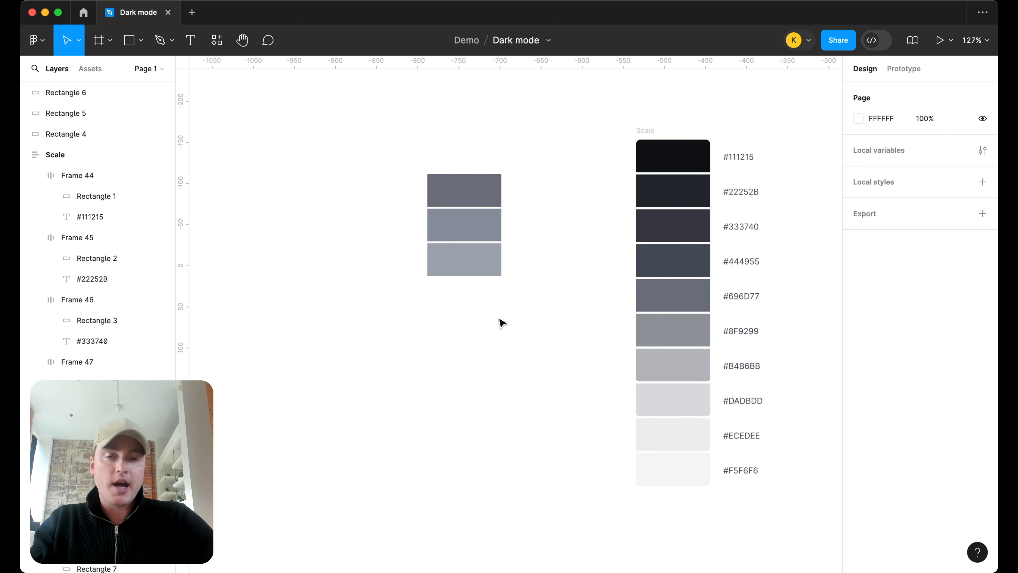
# - Delete the three stacked gray swatches beside the Scale frame
pyautogui.moveTo(509, 325); pyautogui.dragTo(420, 162)
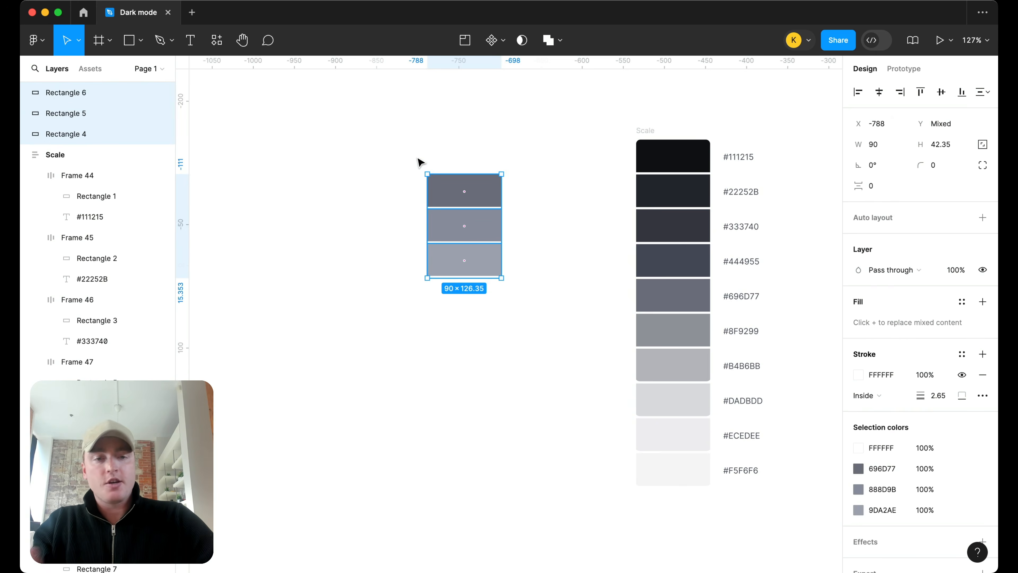
pyautogui.press('Delete')
pyautogui.hscroll(10, 419, 161)
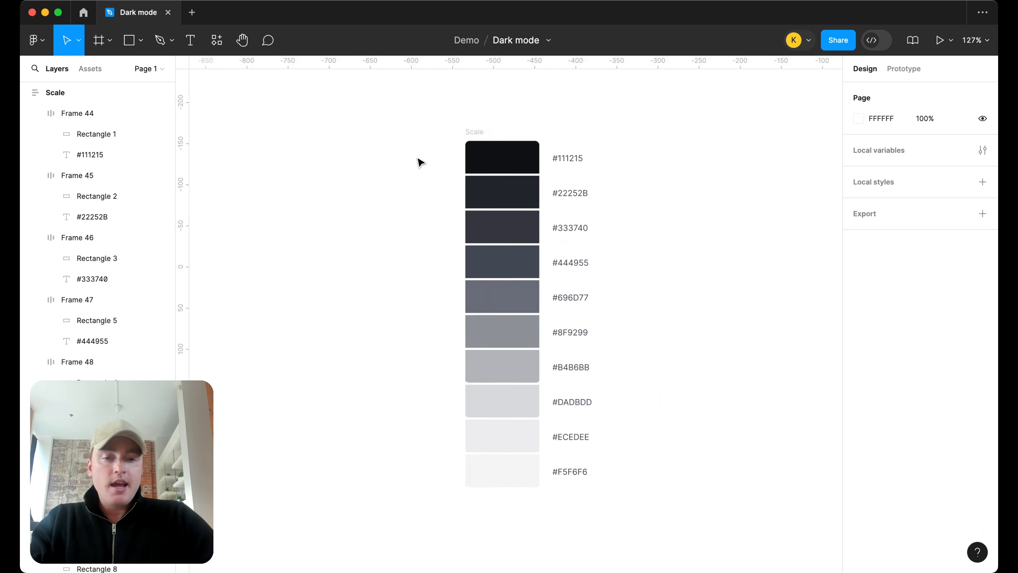
# - Copy the #696D77 swatch out of the Scale frame to its right, duplicate it directly beneath, and select both
pyautogui.hscroll(2, 420, 162)
pyautogui.scroll(-1, 420, 162)
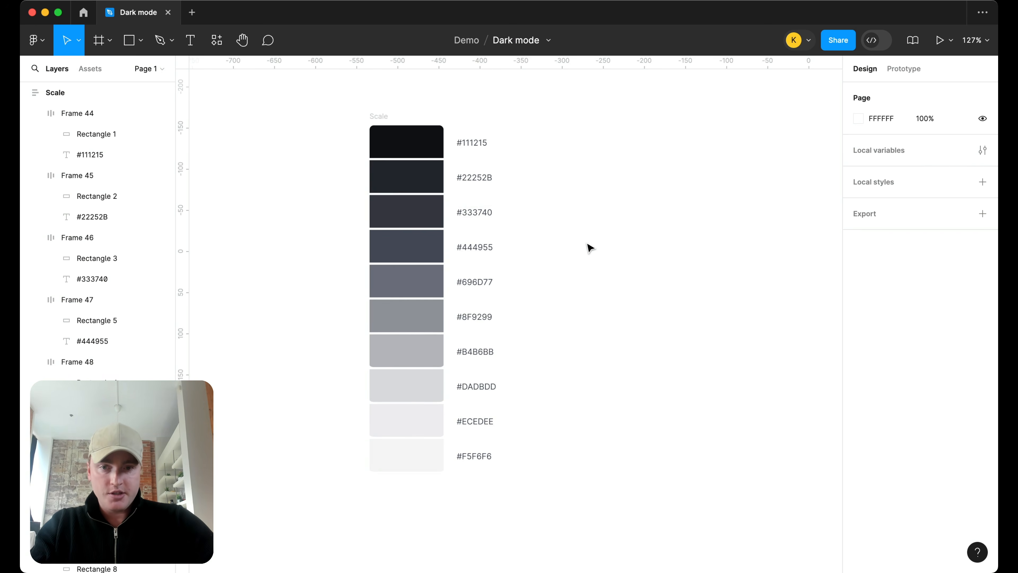
pyautogui.doubleClick(411, 279)
pyautogui.moveTo(404, 284); pyautogui.dragTo(628, 284)
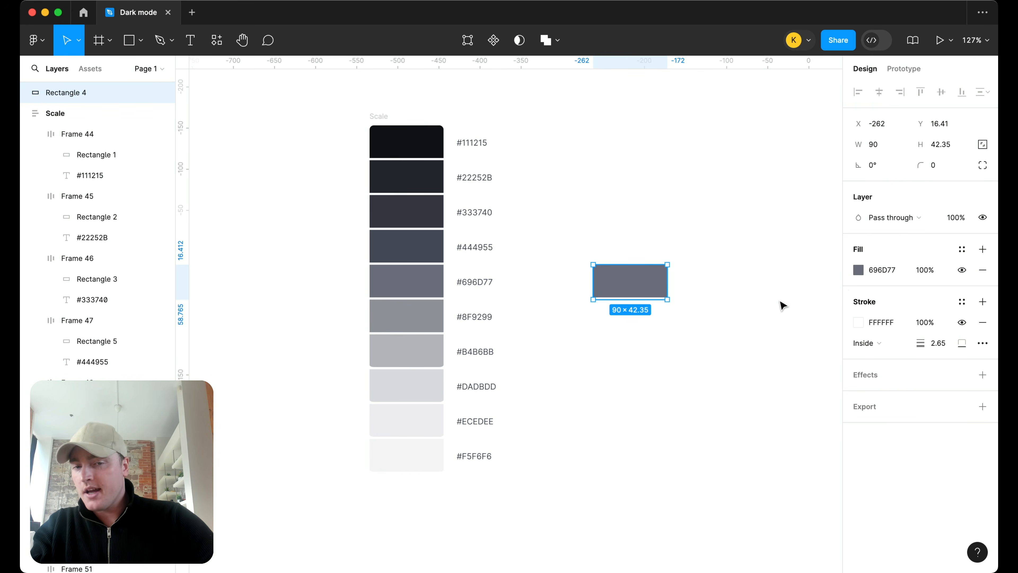
pyautogui.moveTo(652, 288); pyautogui.dragTo(654, 323)
pyautogui.keyDown('shift'); pyautogui.click(657, 290); pyautogui.keyUp('shift')
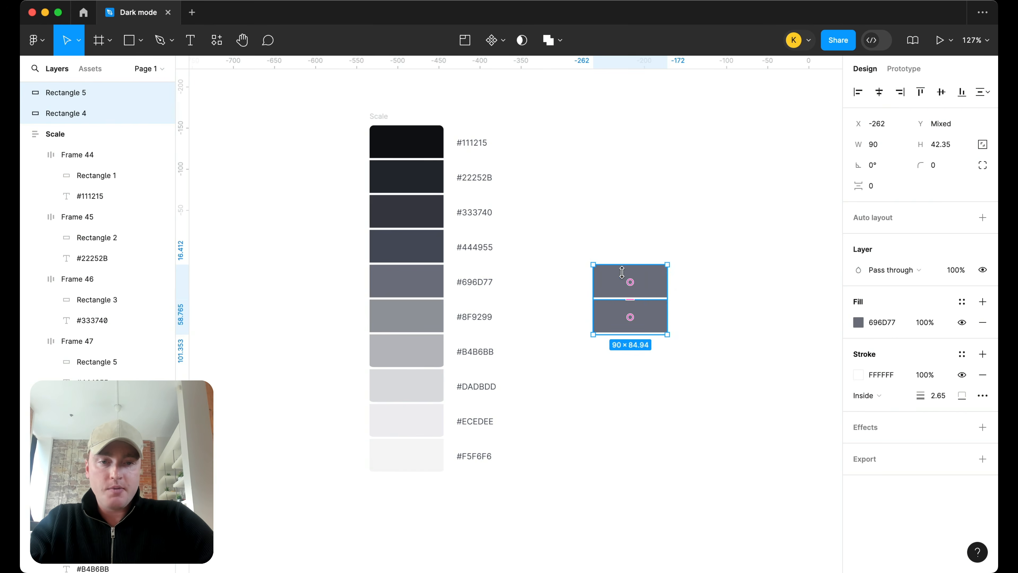
# - Move the swatch pair farther from the Scale frame and duplicate it alongside as a second column
pyautogui.moveTo(654, 286); pyautogui.dragTo(825, 286)
pyautogui.hscroll(6, 604, 298)
pyautogui.scroll(4, 605, 293)
pyautogui.moveTo(564, 266); pyautogui.dragTo(477, 268)
pyautogui.click(628, 189)
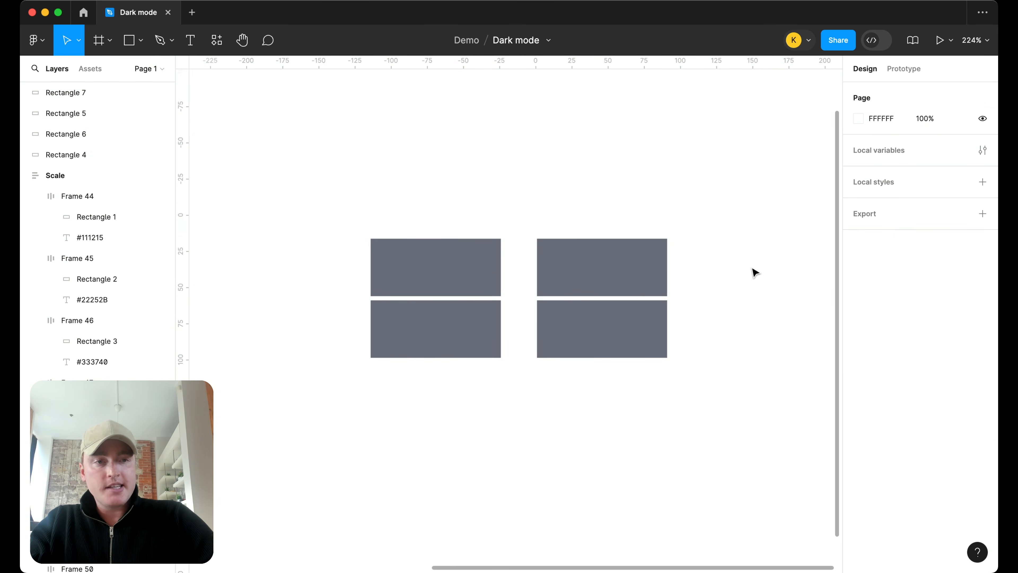
# - Set the fill opacity of the right column's lower swatch to 80%
pyautogui.click(641, 333)
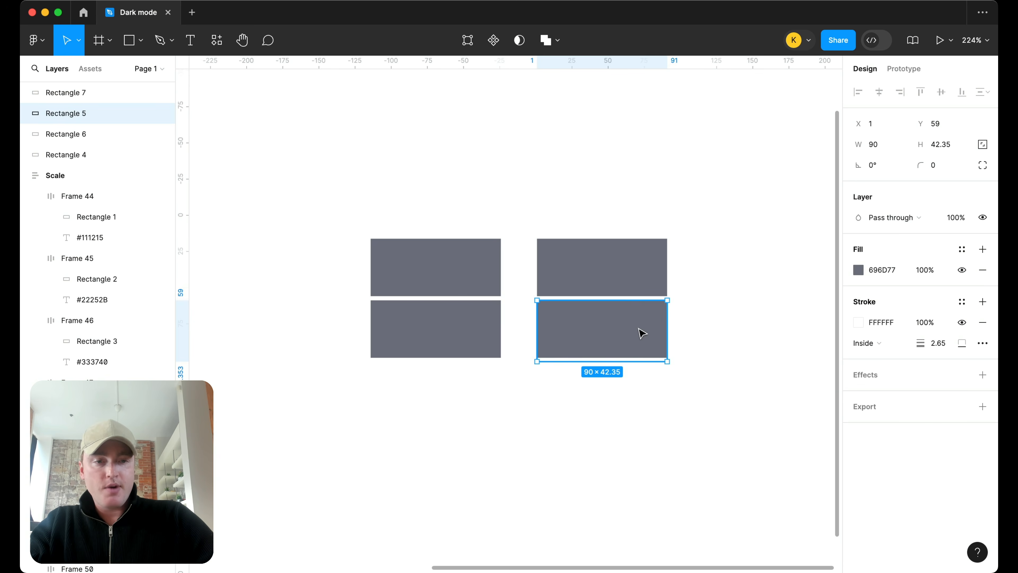
pyautogui.click(925, 276)
pyautogui.write('80')
pyautogui.press('Return')
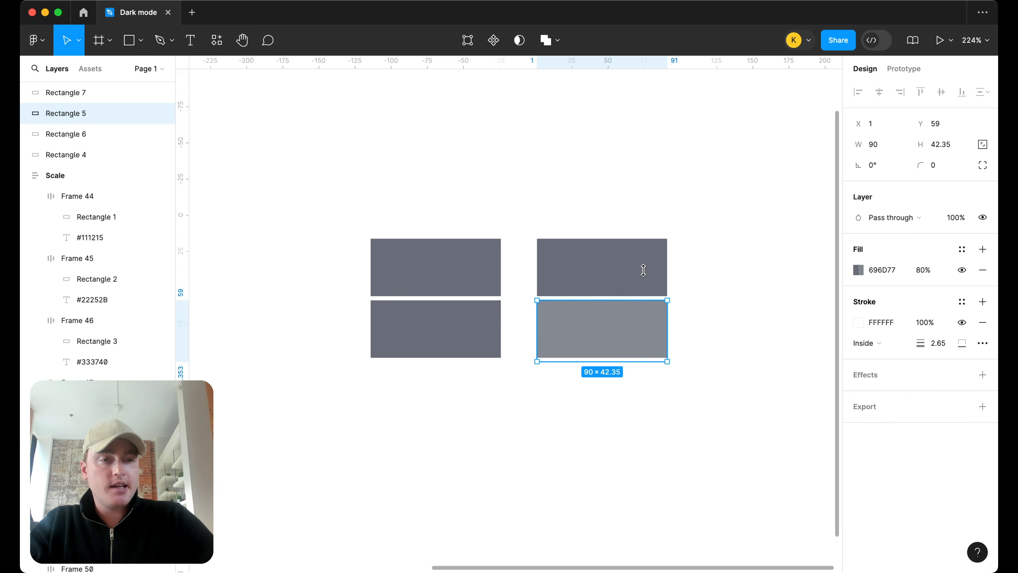
# - Try a 90% fill opacity on the right column's lower swatch and return it to 80%
pyautogui.click(922, 270)
pyautogui.write('90')
pyautogui.press('Return')
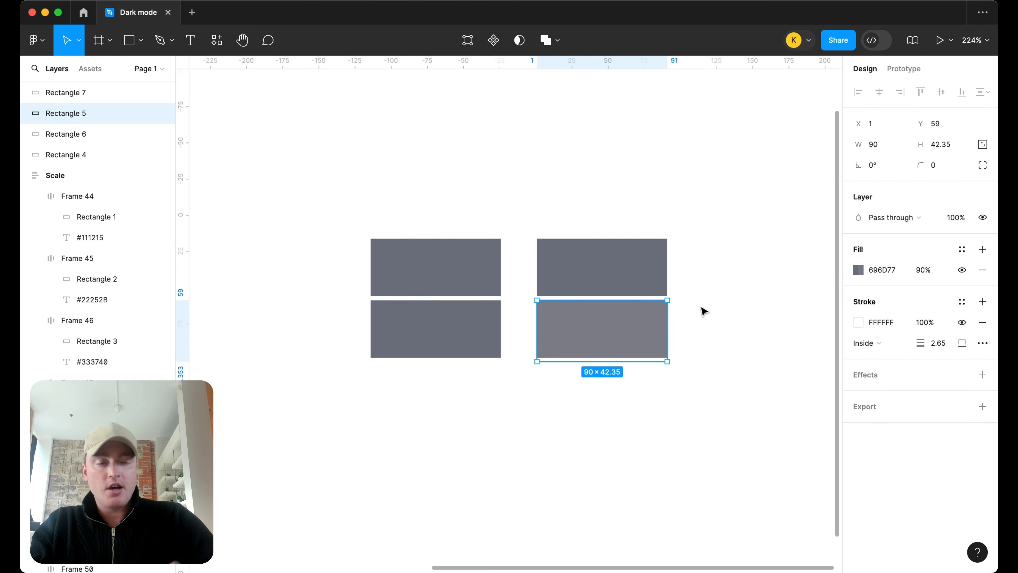
pyautogui.click(924, 269)
pyautogui.write('80')
pyautogui.press('Return')
# - Fill the left column's lower swatch with 878A92 sampled from the 80% opacity swatch, and compare both swatches' fill settings
pyautogui.click(461, 329)
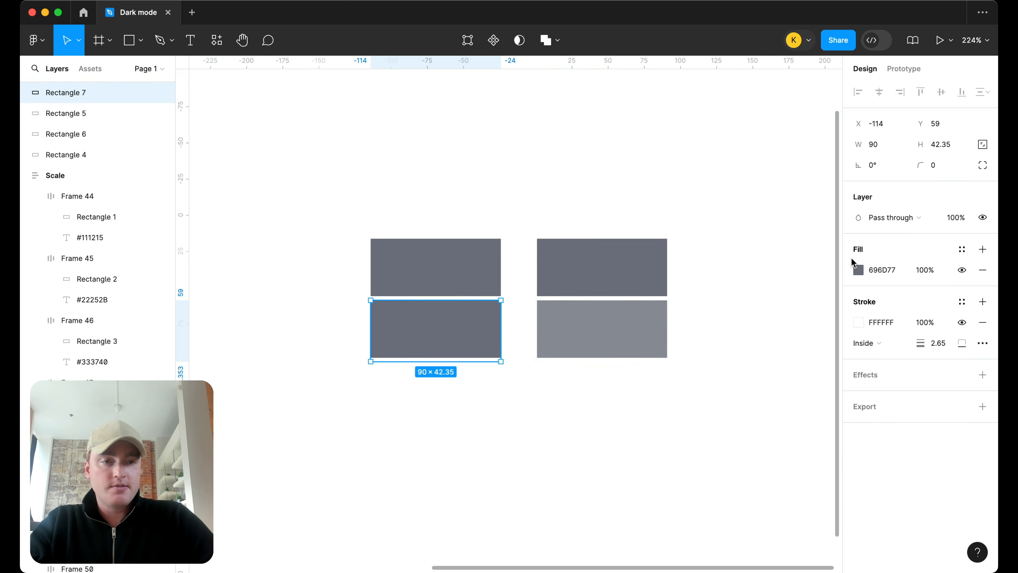
pyautogui.click(858, 270)
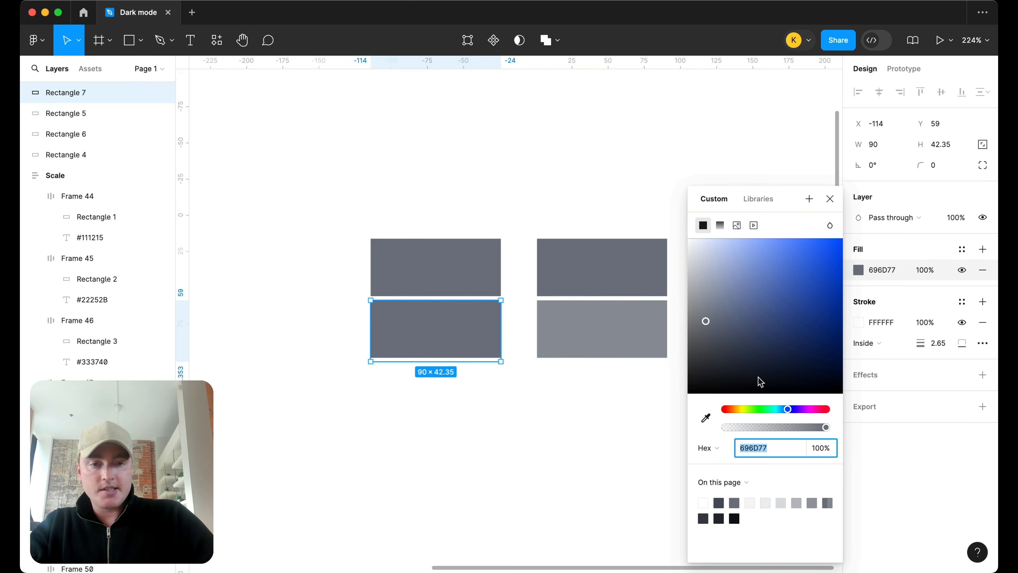
pyautogui.click(706, 417)
pyautogui.click(620, 335)
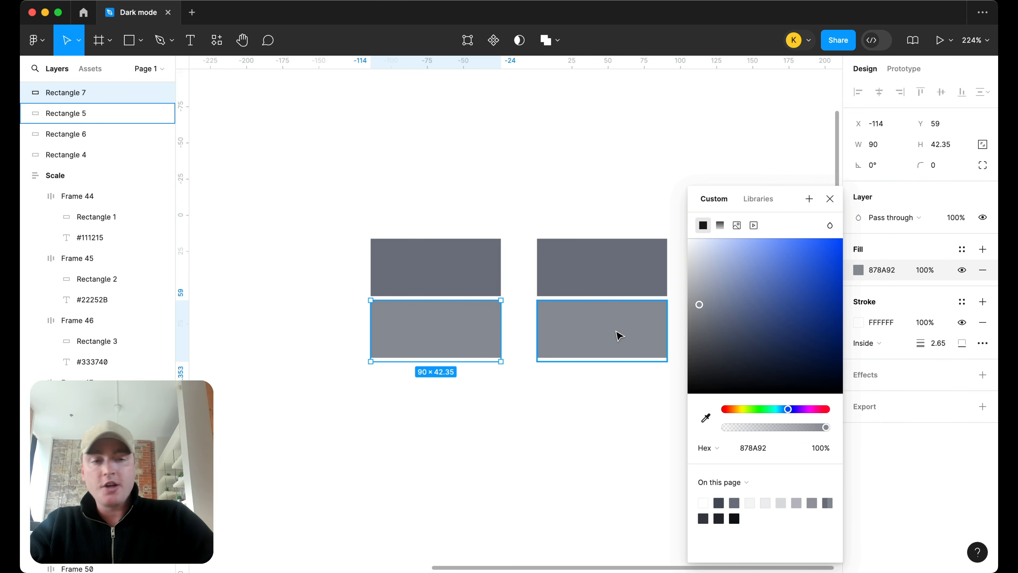
pyautogui.click(619, 336)
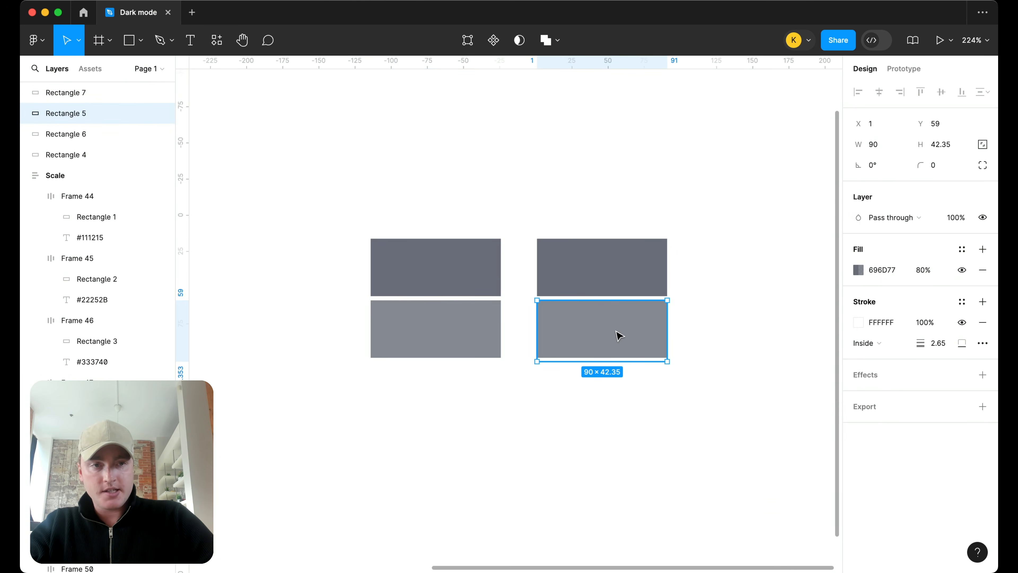
pyautogui.click(452, 325)
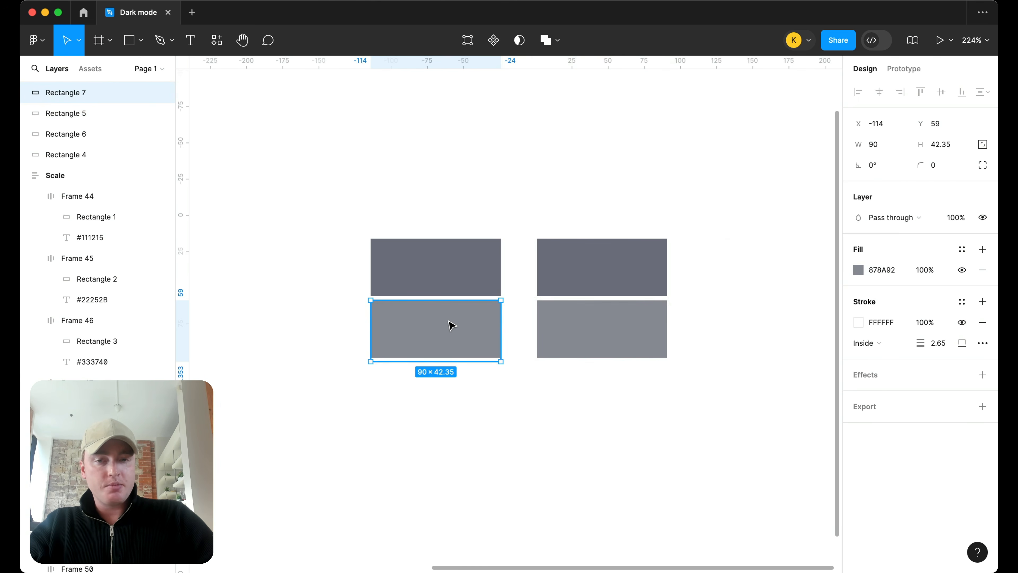
pyautogui.click(605, 332)
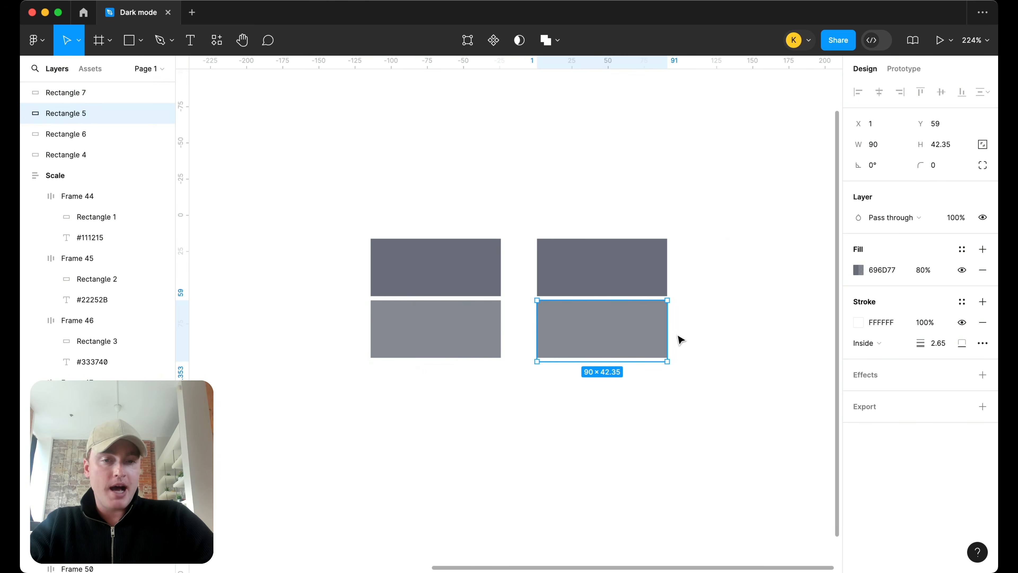
pyautogui.click(452, 314)
# - Duplicate the 80% opacity swatch directly beneath itself and set the copy's fill opacity to 60%
pyautogui.click(641, 341)
pyautogui.moveTo(641, 341); pyautogui.dragTo(627, 392)
pyautogui.click(923, 269)
pyautogui.write('60')
pyautogui.press('Return')
# - Duplicate the left column's 878A92 swatch directly beneath itself and fill the copy with the color sampled from the 60% opacity swatch
pyautogui.click(439, 329)
pyautogui.moveTo(438, 330); pyautogui.dragTo(440, 392)
pyautogui.click(858, 270)
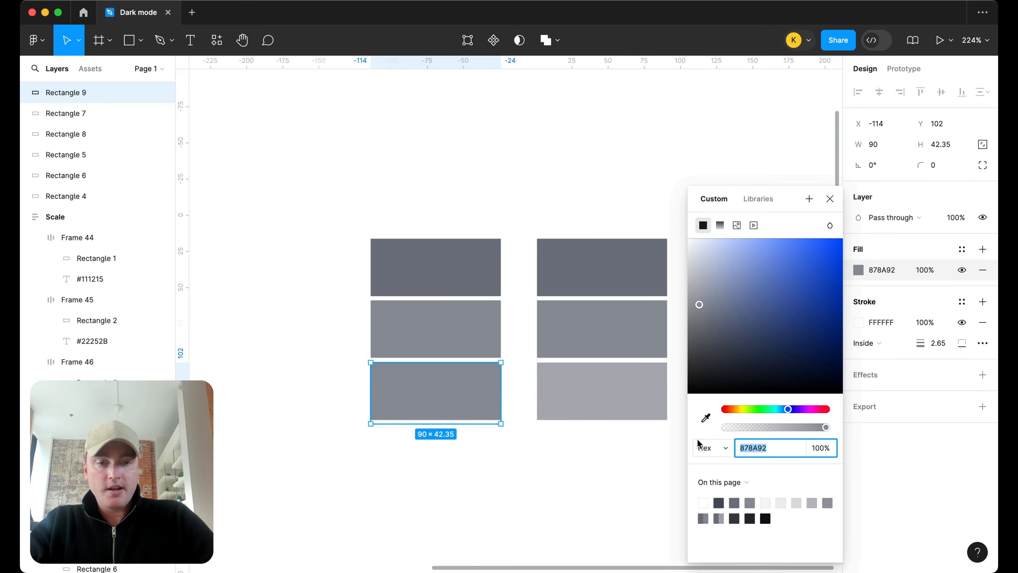
pyautogui.click(706, 417)
pyautogui.click(602, 391)
pyautogui.click(532, 455)
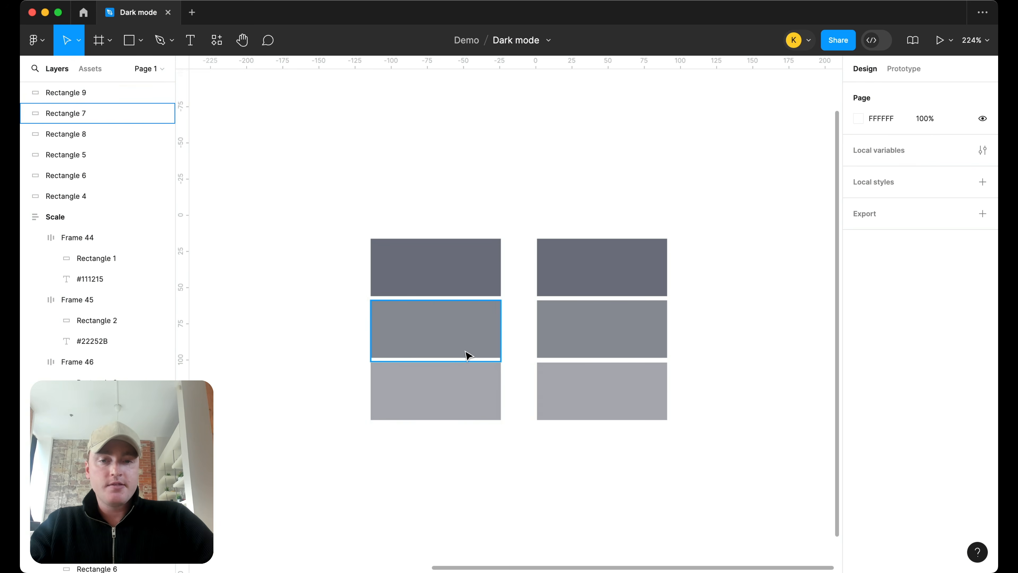
pyautogui.click(479, 276)
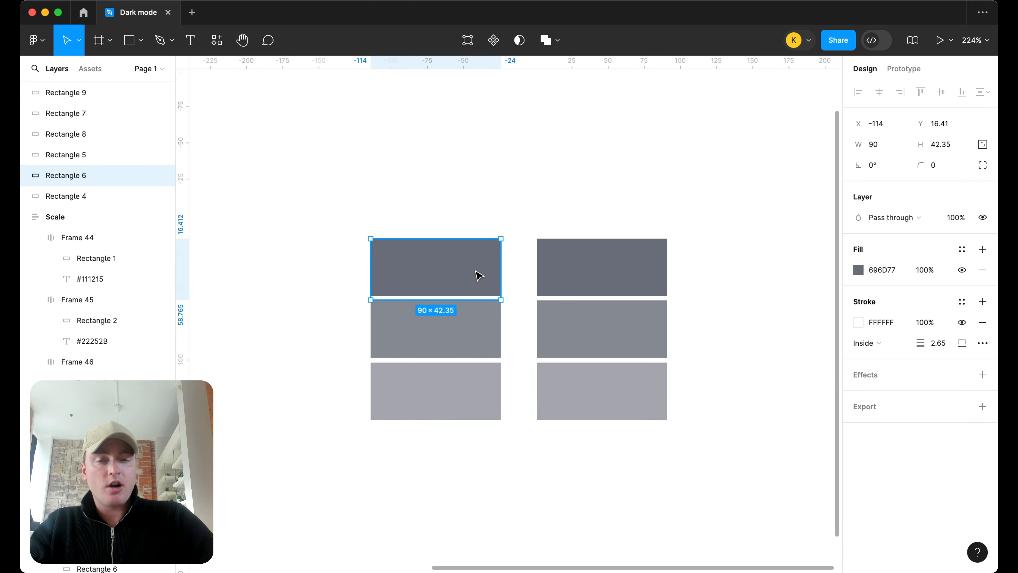
# - Duplicate the right column's 60% opacity swatch directly beneath itself and set the copy's fill opacity to 40%
pyautogui.click(627, 396)
pyautogui.moveTo(632, 400); pyautogui.dragTo(633, 450)
pyautogui.click(918, 273)
pyautogui.write('40')
pyautogui.press('Return')
# - Duplicate the left column's lowest swatch beneath itself and fill the copy with the color sampled from the 40% opacity swatch
pyautogui.moveTo(437, 386); pyautogui.dragTo(439, 453)
pyautogui.click(858, 270)
pyautogui.click(706, 417)
pyautogui.click(571, 426)
pyautogui.click(589, 158)
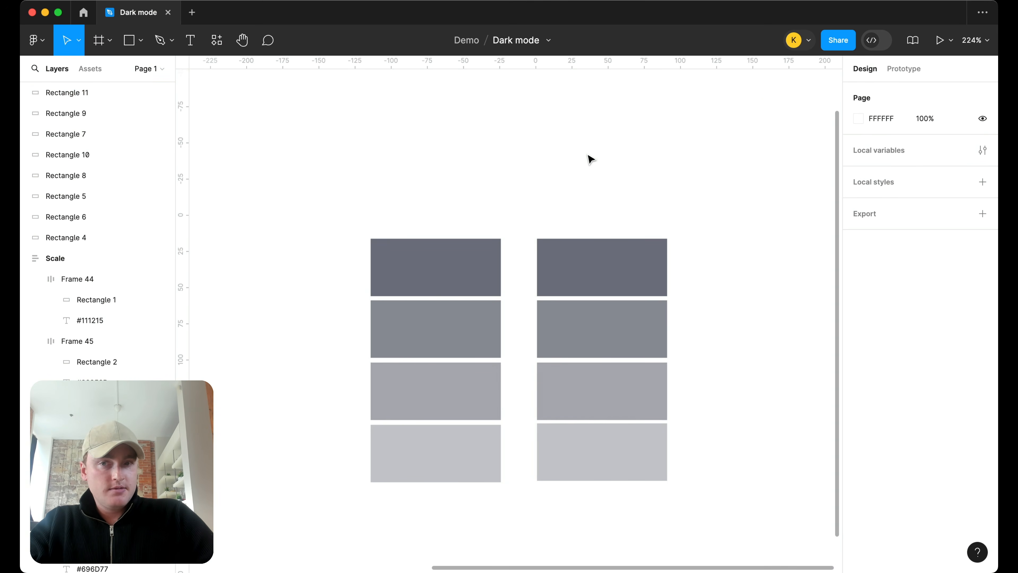
# - Draw a rectangle slightly wider than the swatches, place it directly above the right column, and fill it with near-black
pyautogui.click(141, 41)
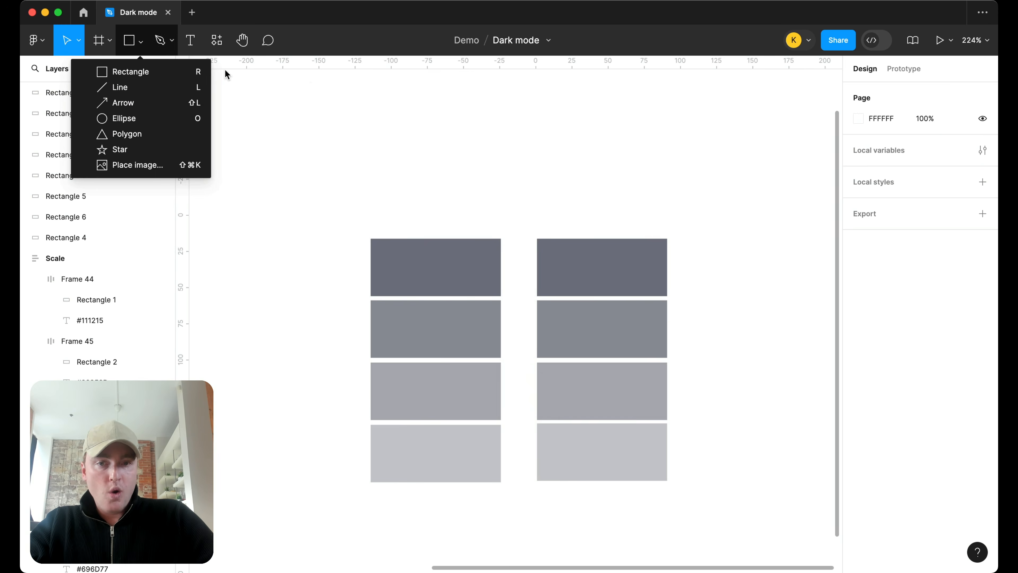
pyautogui.click(132, 71)
pyautogui.moveTo(519, 238); pyautogui.dragTo(696, 97)
pyautogui.moveTo(632, 166); pyautogui.dragTo(626, 162)
pyautogui.scroll(-3, 626, 161)
pyautogui.scroll(1, 623, 154)
pyautogui.moveTo(619, 122); pyautogui.dragTo(618, 82)
pyautogui.click(858, 270)
pyautogui.moveTo(820, 294); pyautogui.dragTo(635, 397)
# - Duplicate the right column's top 696D77 swatch onto the black rectangle, bring the copy to the front, and remove its stroke
pyautogui.scroll(3, 609, 257)
pyautogui.click(602, 256)
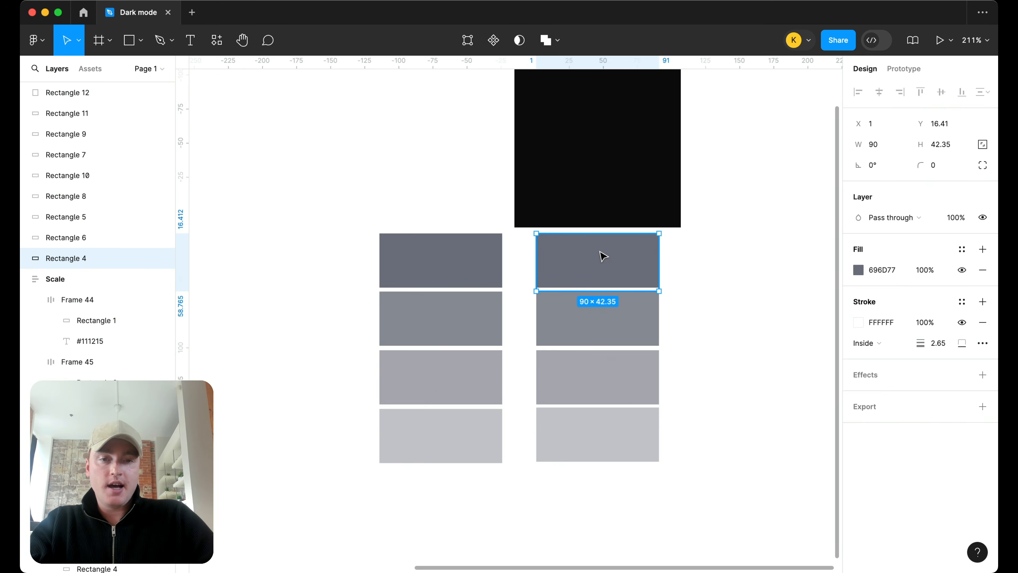
pyautogui.scroll(1, 603, 280)
pyautogui.moveTo(602, 295); pyautogui.dragTo(600, 216)
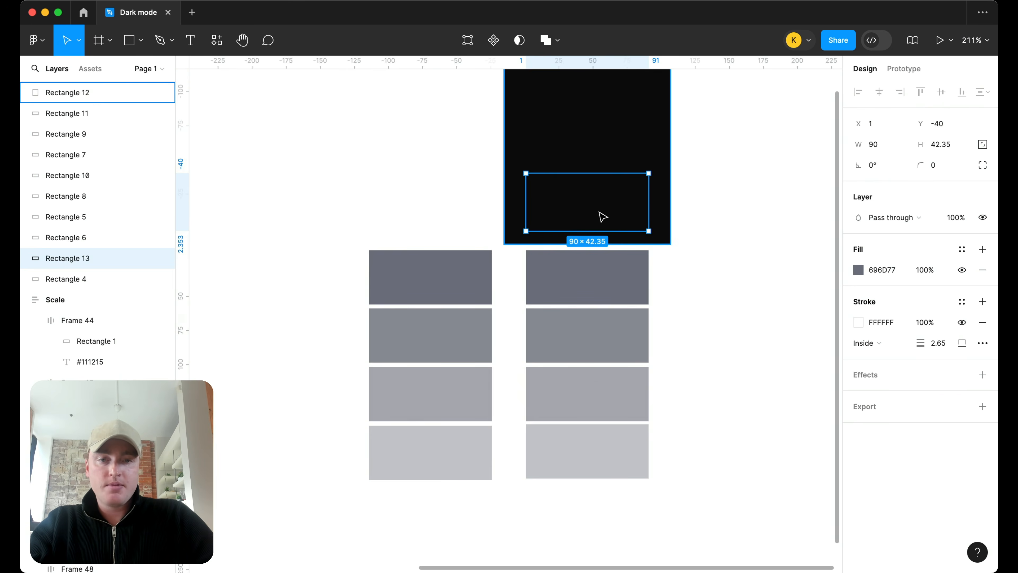
pyautogui.rightClick(600, 215)
pyautogui.click(637, 254)
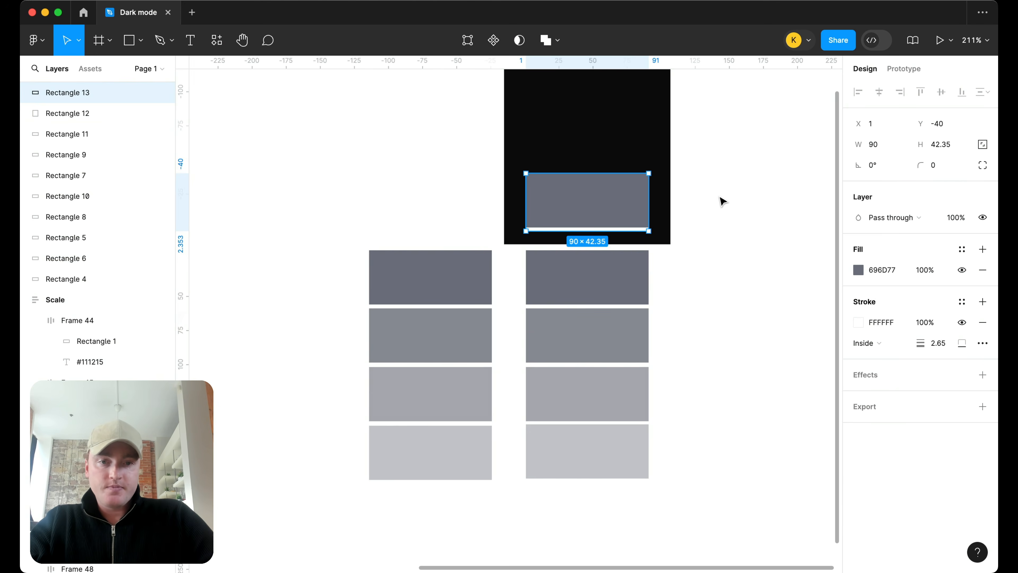
pyautogui.click(983, 322)
pyautogui.moveTo(644, 173); pyautogui.dragTo(644, 178)
# - Duplicate the left column's top 696D77 swatch above itself and set the fill opacity of the swatch on black to 80%
pyautogui.moveTo(441, 276); pyautogui.dragTo(443, 204)
pyautogui.click(620, 209)
pyautogui.click(923, 271)
pyautogui.write('80')
pyautogui.press('Return')
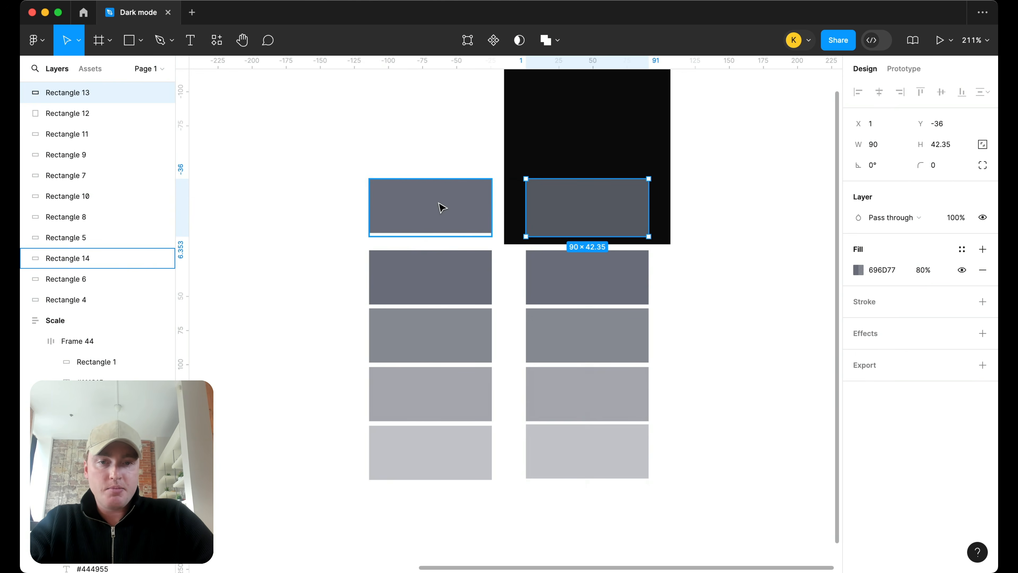
# - Fill the left column's new top swatch with 565961 sampled from the 80% opacity swatch on the black rectangle
pyautogui.moveTo(442, 207); pyautogui.dragTo(441, 211)
pyautogui.click(858, 270)
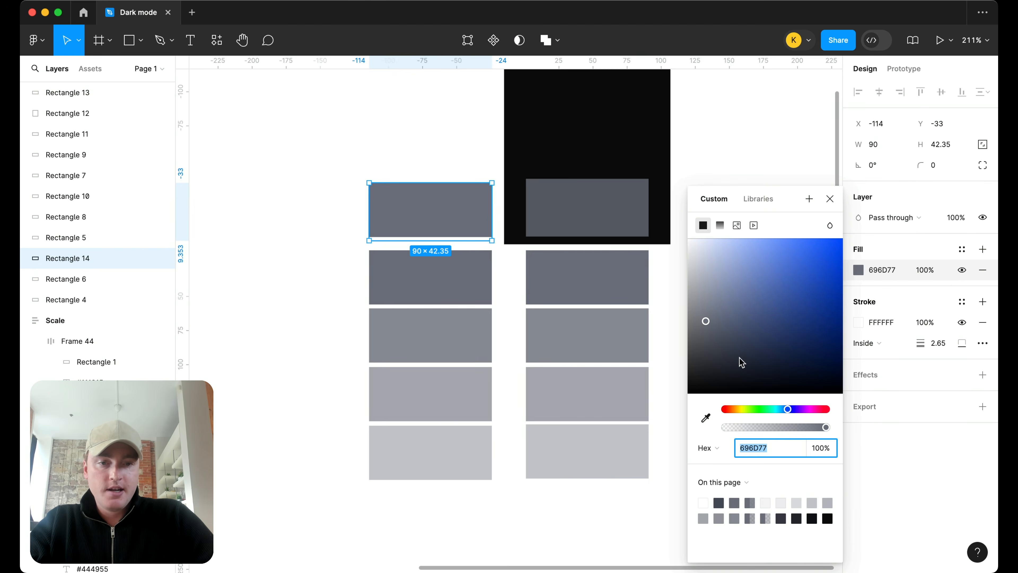
pyautogui.click(705, 418)
pyautogui.click(614, 200)
pyautogui.click(691, 176)
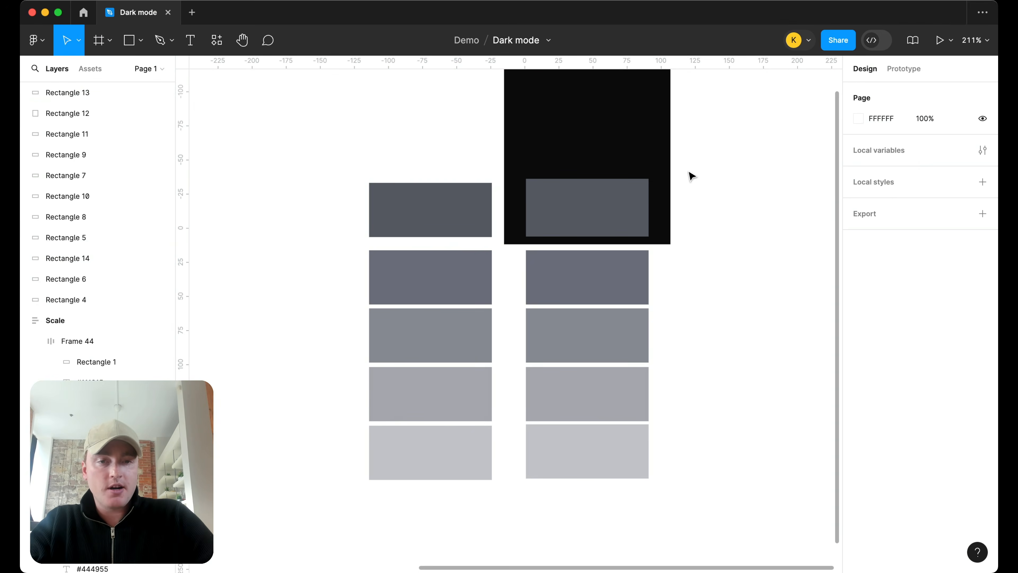
# - Duplicate the 80% opacity swatch on the black rectangle directly above itself and set the copy's fill opacity to 60%
pyautogui.scroll(1, 615, 201)
pyautogui.click(597, 224)
pyautogui.moveTo(595, 234); pyautogui.dragTo(598, 175)
pyautogui.click(926, 271)
pyautogui.write('60')
pyautogui.press('Return')
# - Duplicate the left column's 565961 swatch above itself and fill the copy with 43464C sampled from the 60% opacity swatch on black
pyautogui.click(437, 241)
pyautogui.moveTo(439, 246); pyautogui.dragTo(441, 184)
pyautogui.click(858, 270)
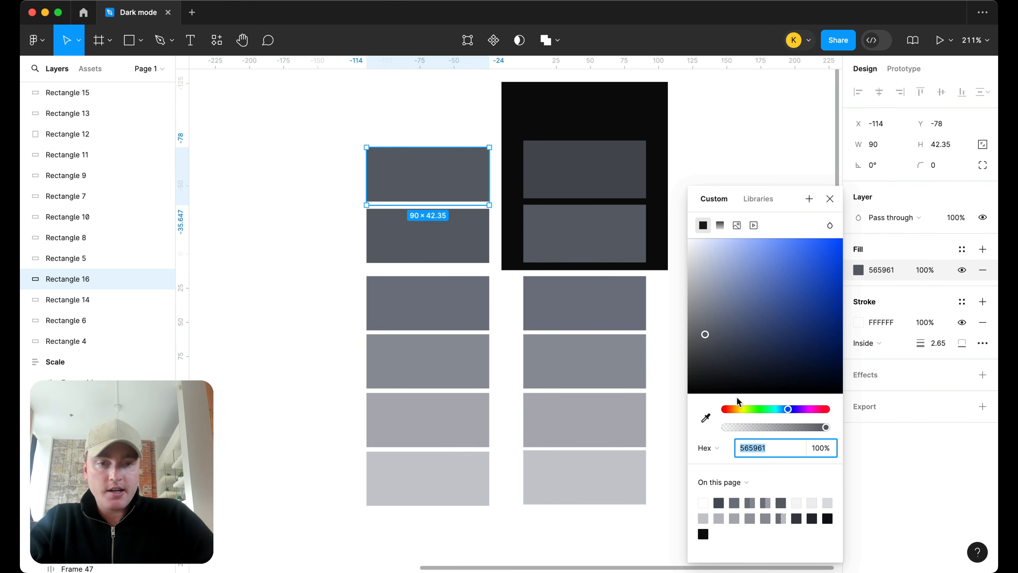
pyautogui.click(707, 419)
pyautogui.click(618, 163)
pyautogui.click(759, 157)
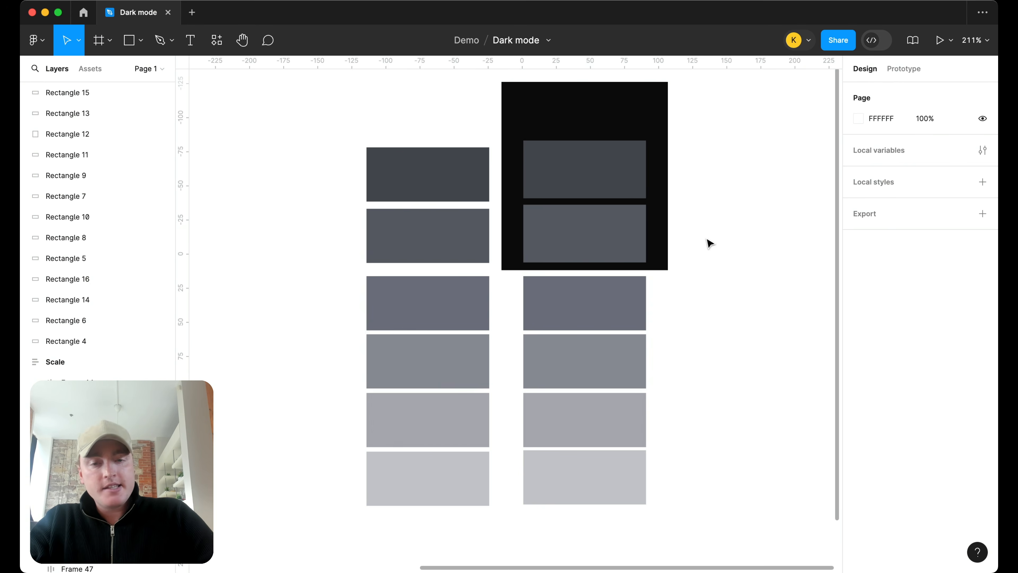
# - Move the left column's two darkest swatches down 3 px against the 696D77 swatch and compare the column with the original scale
pyautogui.scroll(-3, 706, 241)
pyautogui.moveTo(426, 239); pyautogui.dragTo(492, 194)
pyautogui.scroll(2, 493, 193)
pyautogui.moveTo(480, 234); pyautogui.dragTo(481, 242)
pyautogui.scroll(-4, 481, 242)
pyautogui.hscroll(-3, 321, 312)
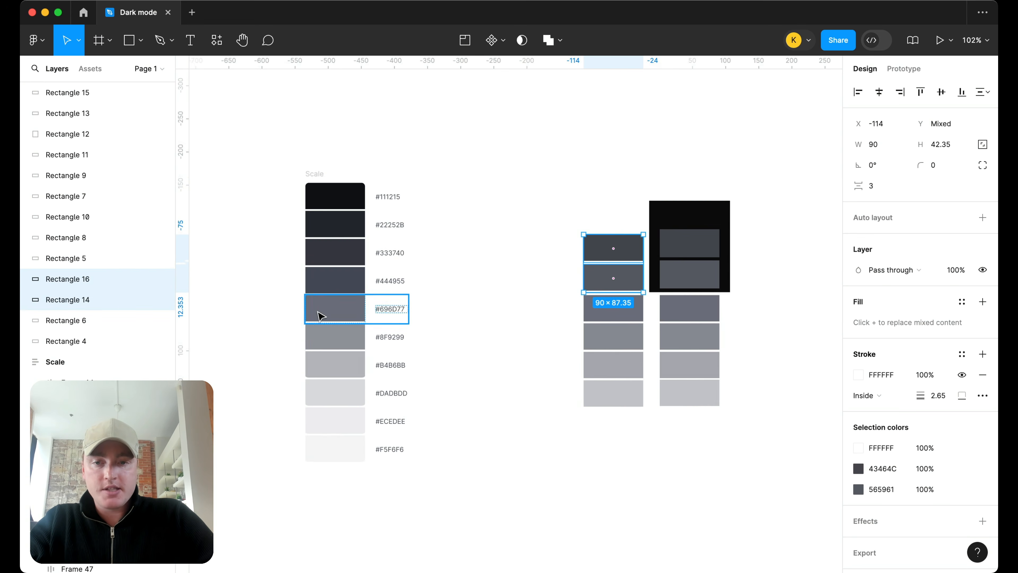
pyautogui.scroll(2, 318, 312)
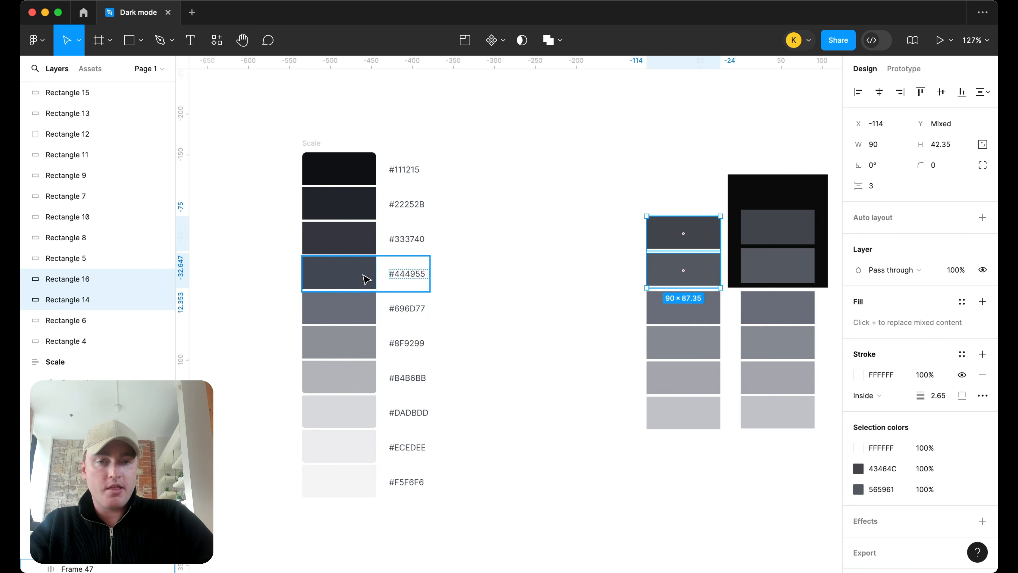
# - Delete both columns of demo swatches and the black rectangle, keeping only the original scale
pyautogui.scroll(-3, 539, 271)
pyautogui.moveTo(572, 377); pyautogui.dragTo(702, 207)
pyautogui.press('Delete')
pyautogui.scroll(3, 545, 266)
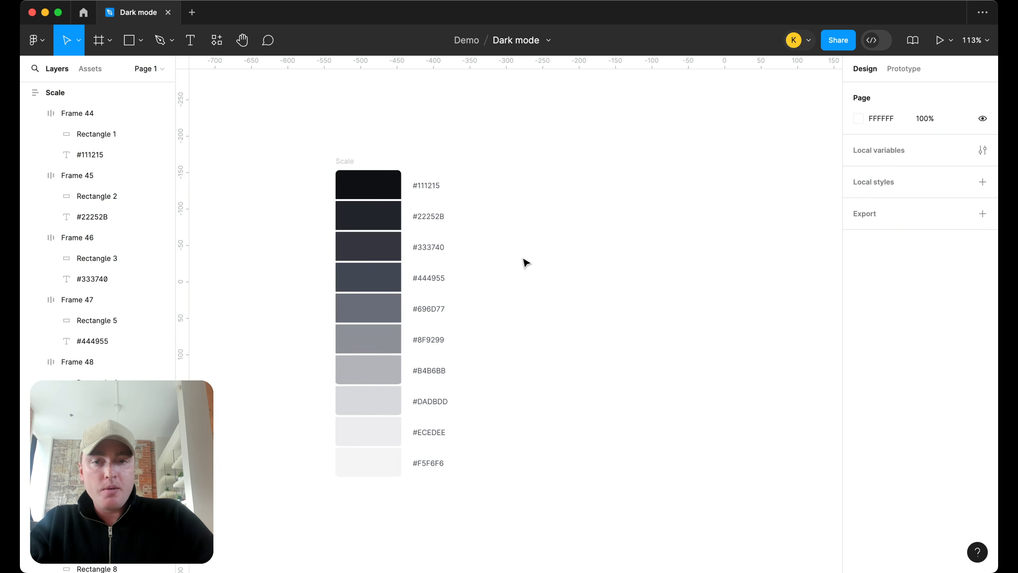
pyautogui.hscroll(-5, 525, 263)
pyautogui.scroll(3, 321, 271)
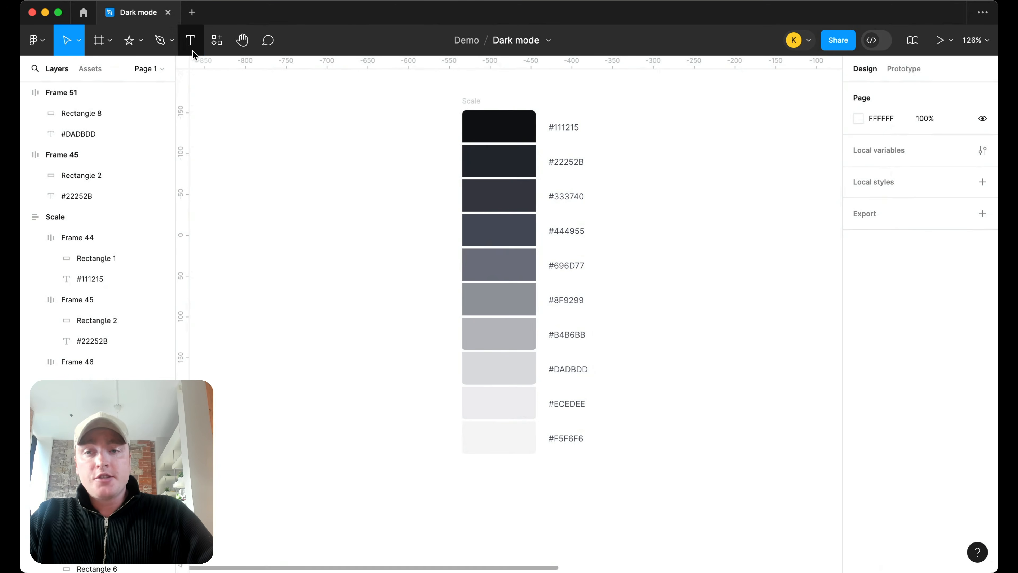
# - Add an 84 × 18 text label "Text/headings" beside the #111215 swatch and place a copy beside the #F5F6F6 swatch
pyautogui.click(191, 41)
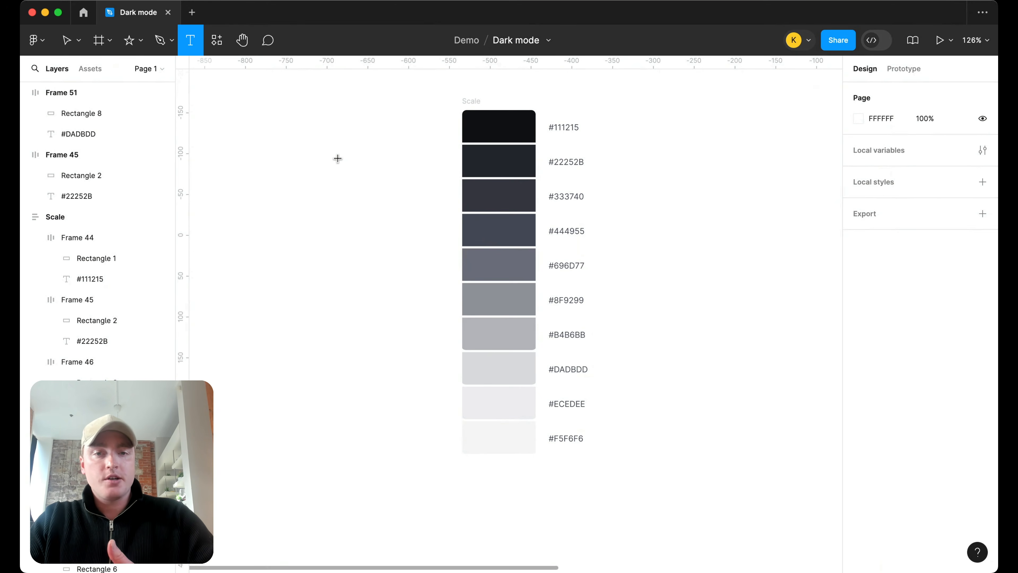
pyautogui.moveTo(359, 116); pyautogui.dragTo(429, 131)
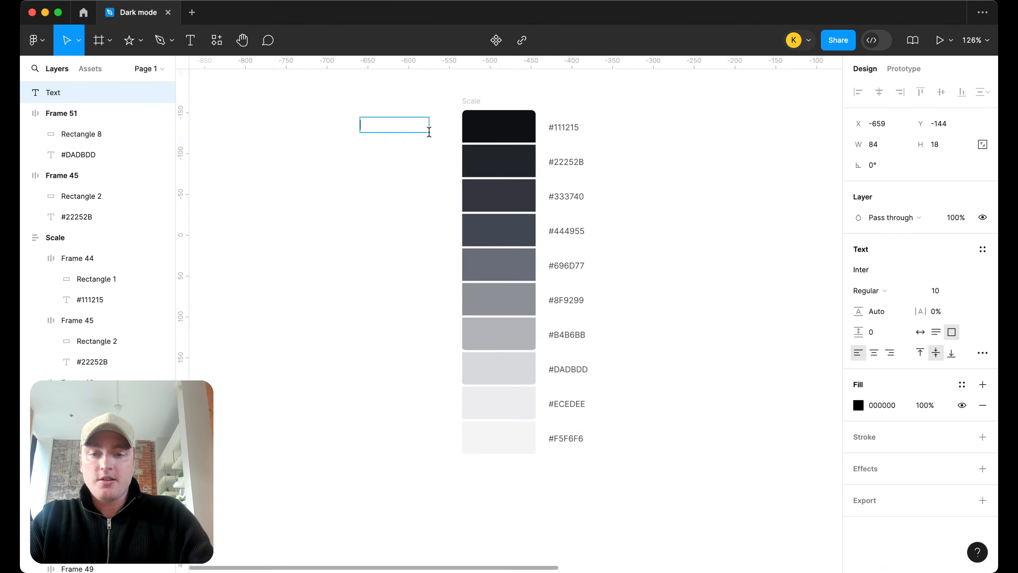
pyautogui.write('Text/headings')
pyautogui.press('Escape')
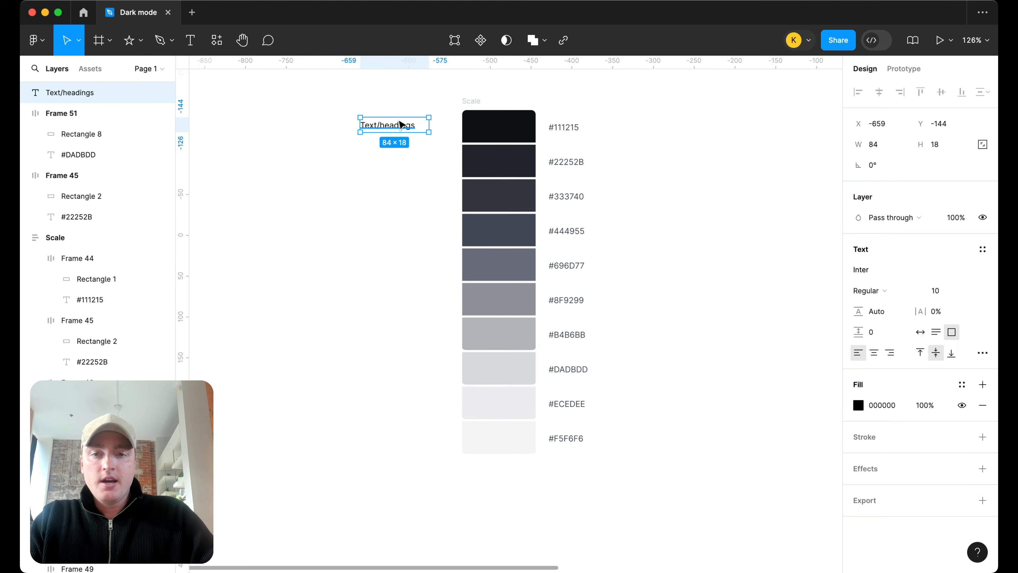
pyautogui.moveTo(403, 127); pyautogui.dragTo(391, 443)
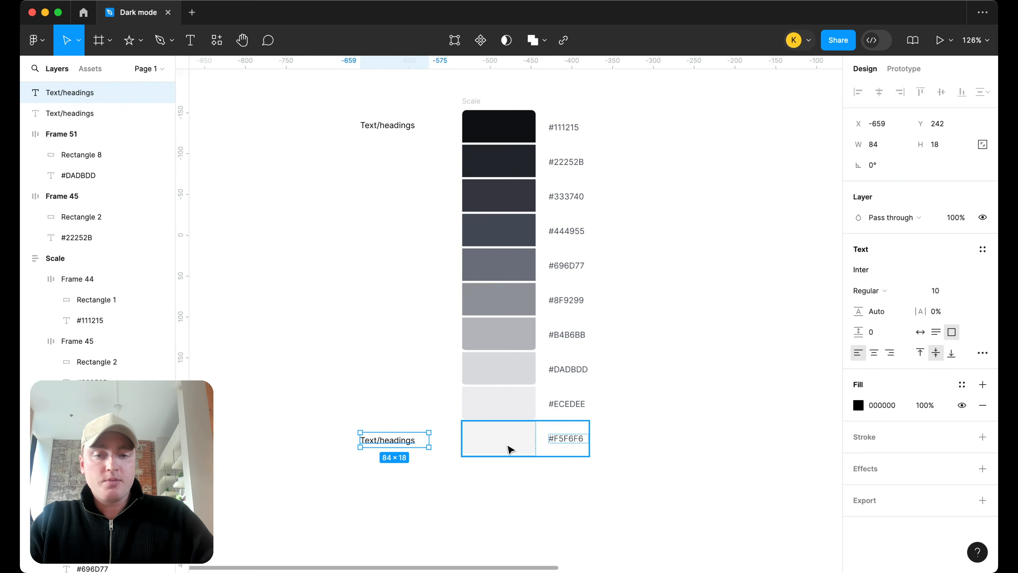
pyautogui.hscroll(-3, 409, 414)
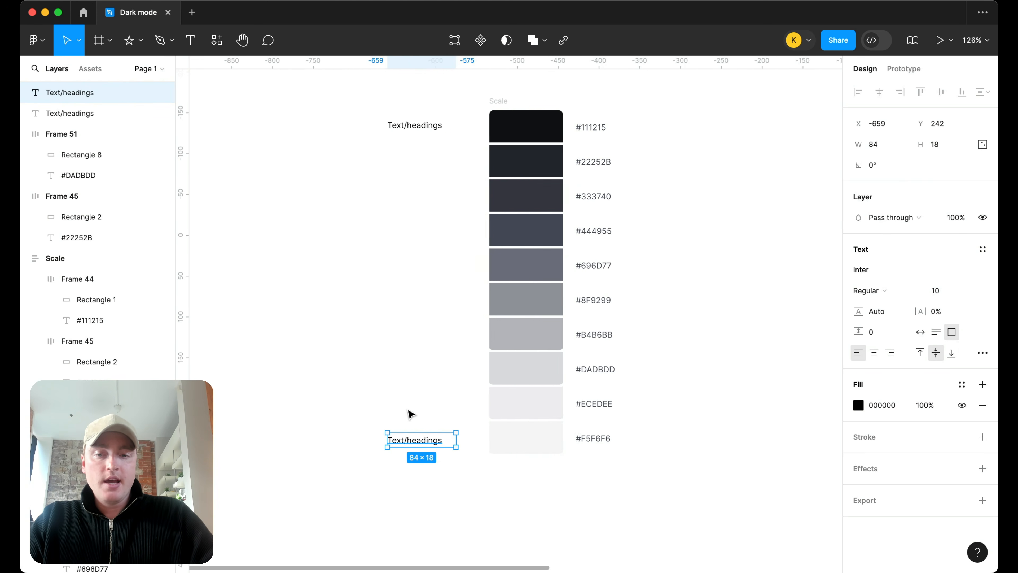
# - Copy the lower Text/headings label as "surface/page" in a new column alongside it and place another copy level with the #111215 swatch
pyautogui.moveTo(436, 439); pyautogui.dragTo(349, 445)
pyautogui.doubleClick(341, 446)
pyautogui.doubleClick(342, 446)
pyautogui.write('surface/headings')
pyautogui.press('Right')
pyautogui.hotkey('shift', 'End')
pyautogui.press('BackSpace')
pyautogui.write('page')
pyautogui.press('Escape')
pyautogui.moveTo(341, 439); pyautogui.dragTo(343, 127)
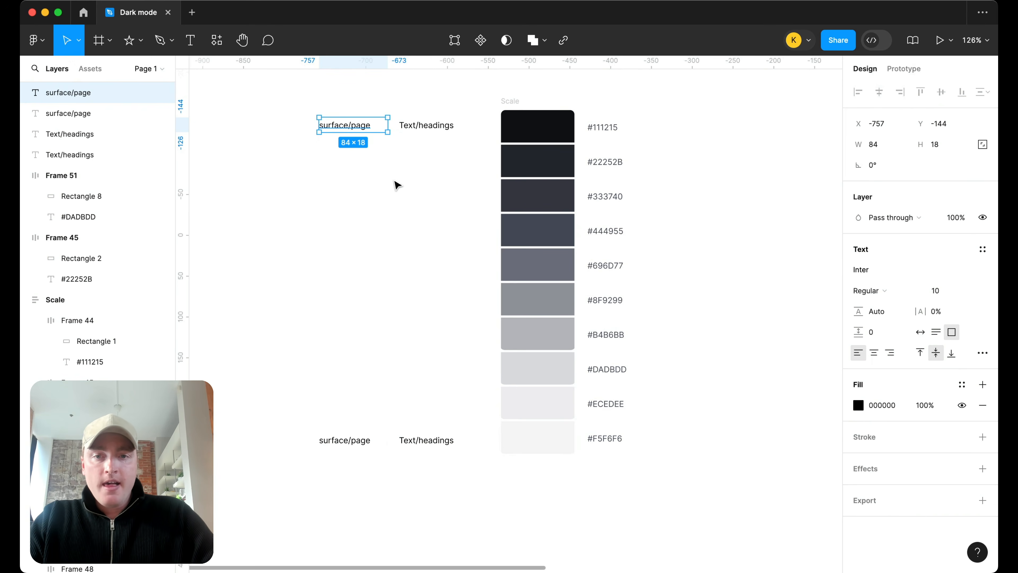
# - Duplicate the upper Text/headings label down beside the #333740 swatch and change the copy's text to "Text/body"
pyautogui.click(429, 129)
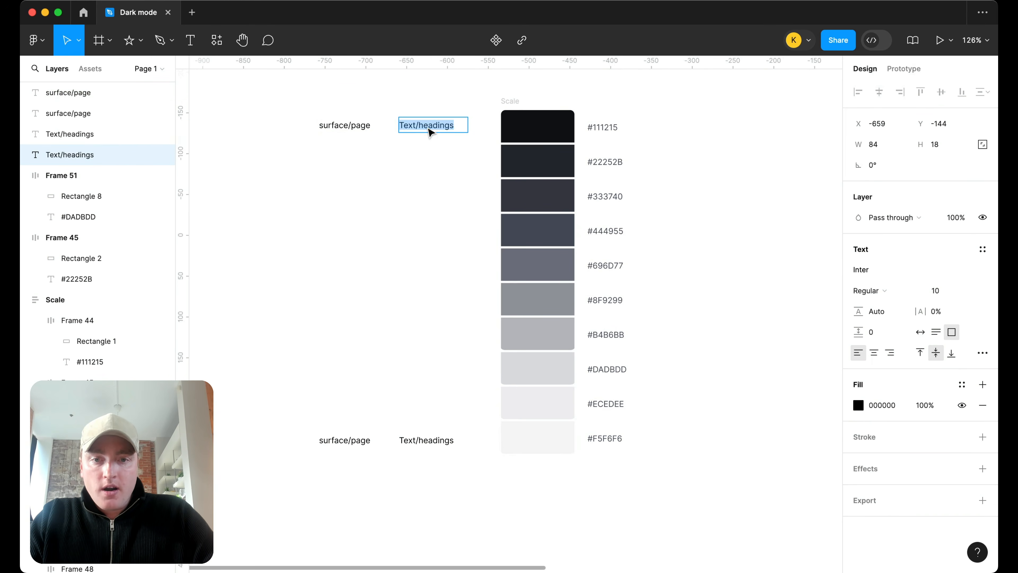
pyautogui.moveTo(430, 128); pyautogui.dragTo(429, 196)
pyautogui.doubleClick(427, 195)
pyautogui.doubleClick(448, 196)
pyautogui.write('body')
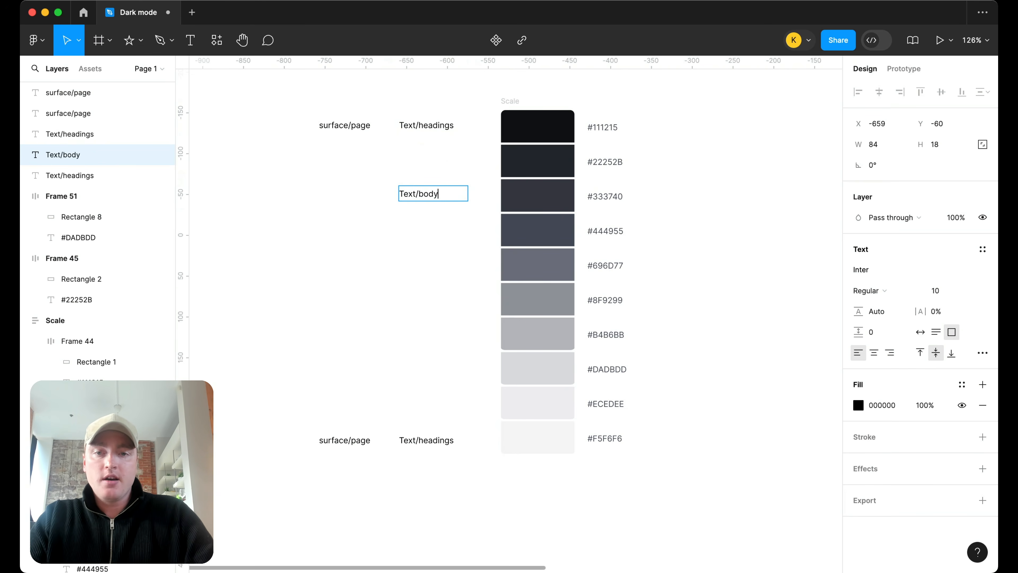
pyautogui.press('Escape')
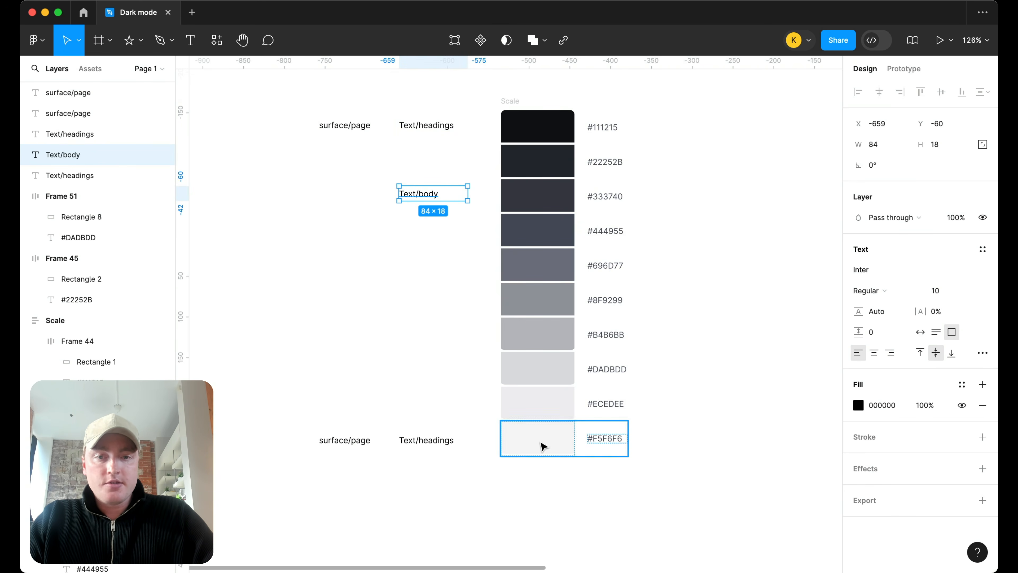
# - Place a copy of the Text/body label beside the #DADBDD swatch
pyautogui.click(439, 228)
pyautogui.click(423, 193)
pyautogui.moveTo(423, 193); pyautogui.dragTo(432, 371)
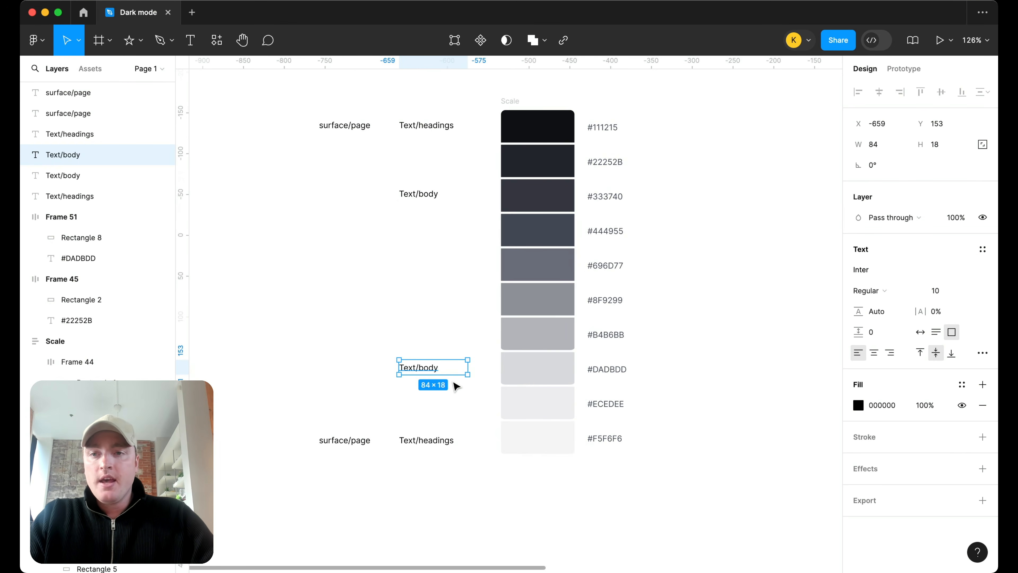
pyautogui.click(429, 281)
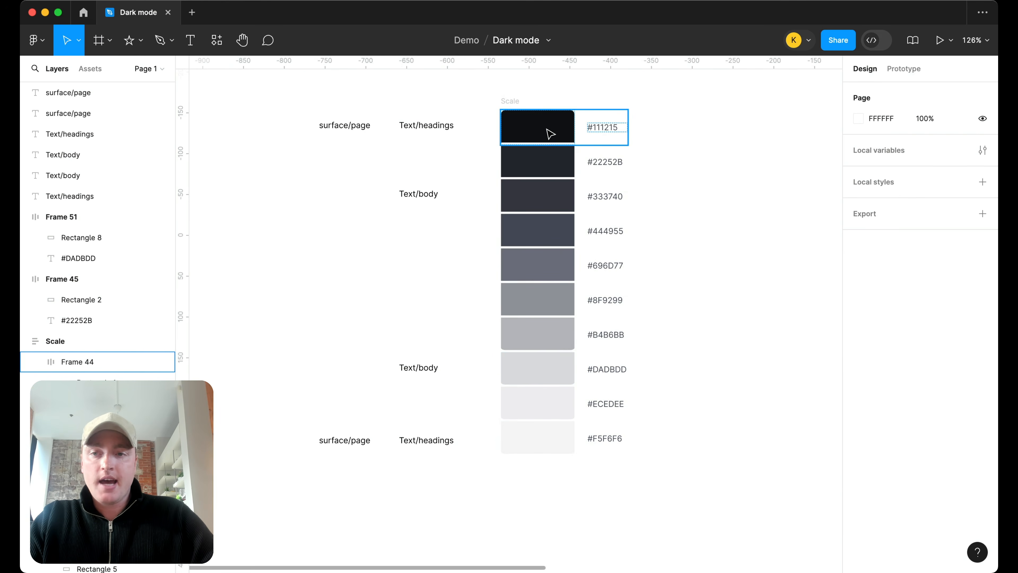
# - Draw a star about 21 × 21 beside the #8F9299 swatch and place a copy beside the #696D77 swatch
pyautogui.click(130, 45)
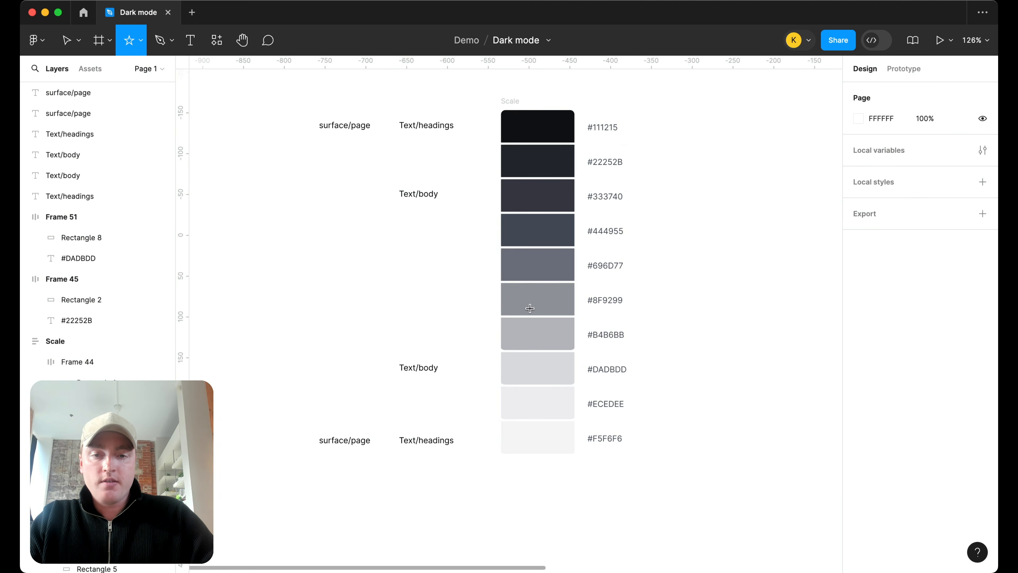
pyautogui.moveTo(461, 294); pyautogui.dragTo(481, 307)
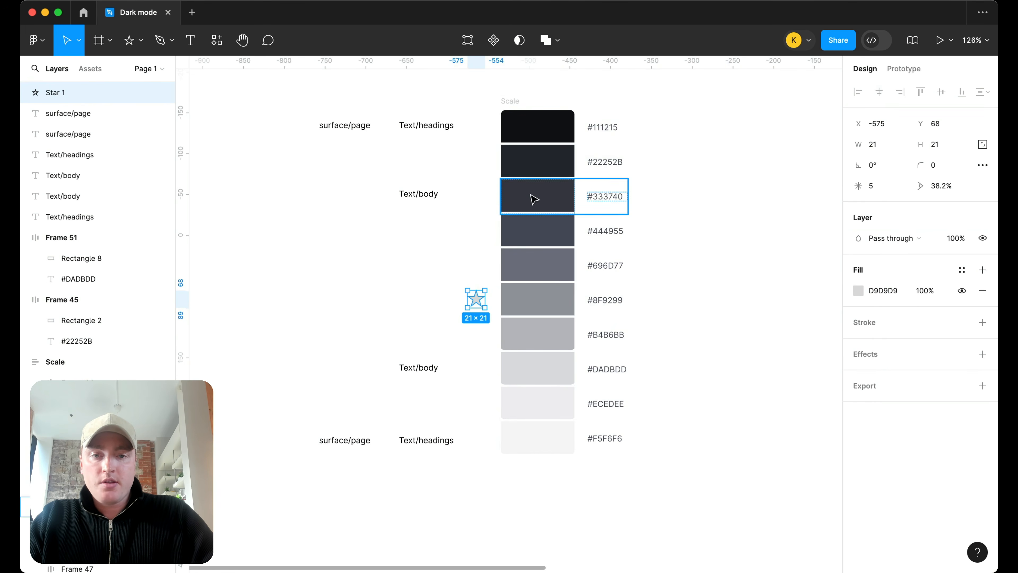
pyautogui.moveTo(481, 302); pyautogui.dragTo(481, 269)
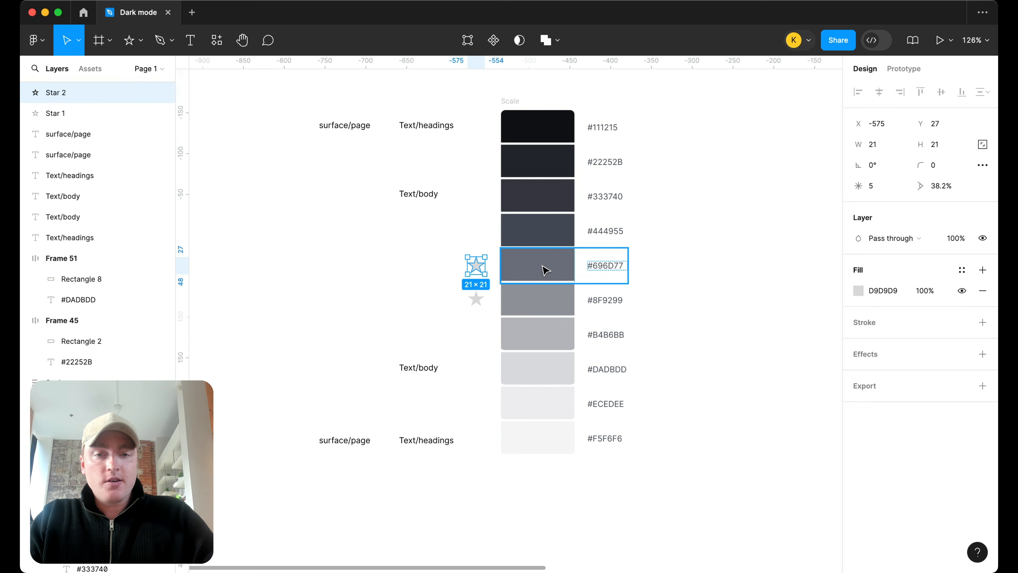
pyautogui.click(649, 269)
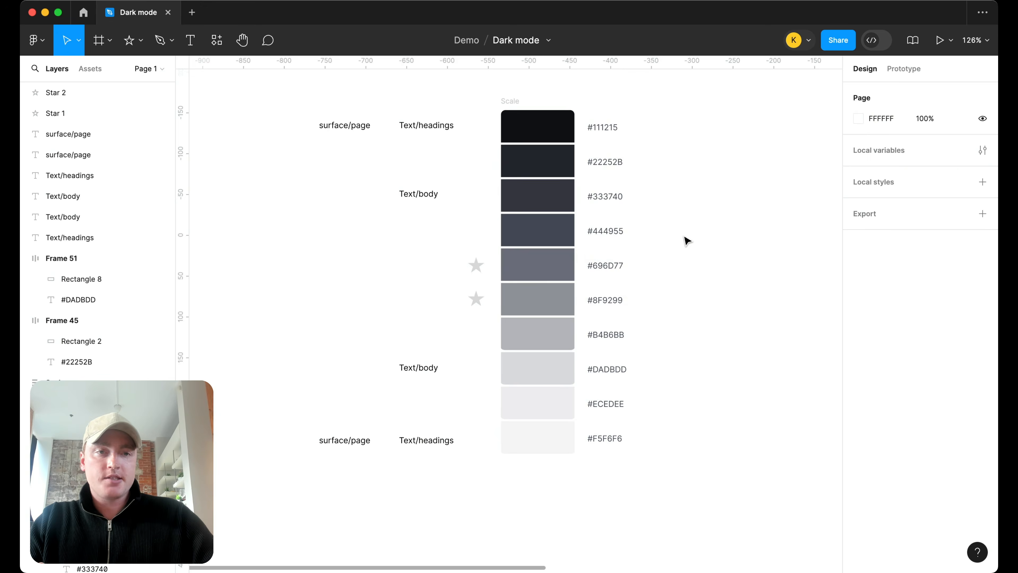
# - Duplicate the Scale frame to the right of the original and position the copy at X -182
pyautogui.scroll(-2, 726, 308)
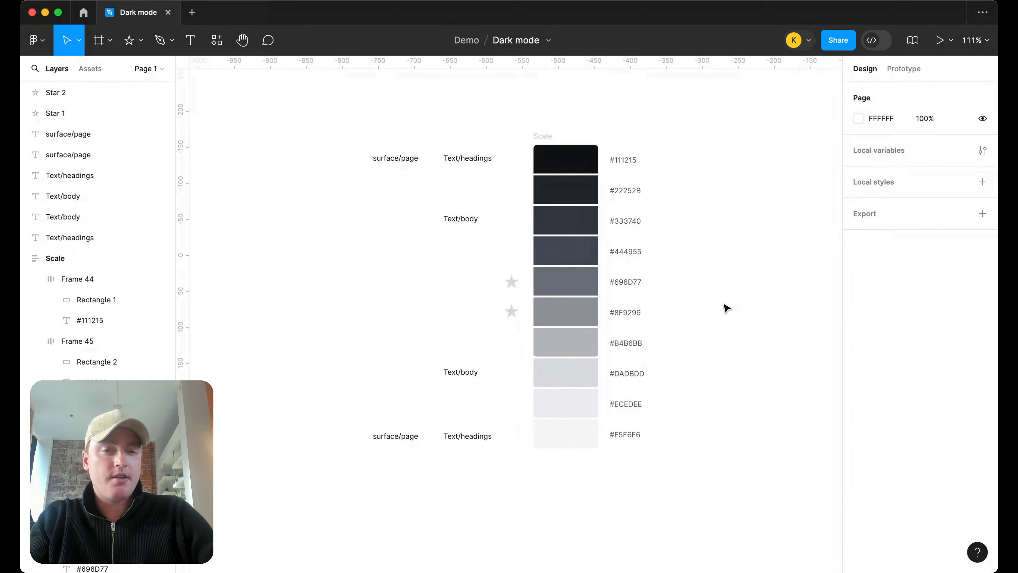
pyautogui.click(544, 137)
pyautogui.keyDown('alt'); pyautogui.moveTo(545, 136); pyautogui.dragTo(745, 138); pyautogui.keyUp('alt')
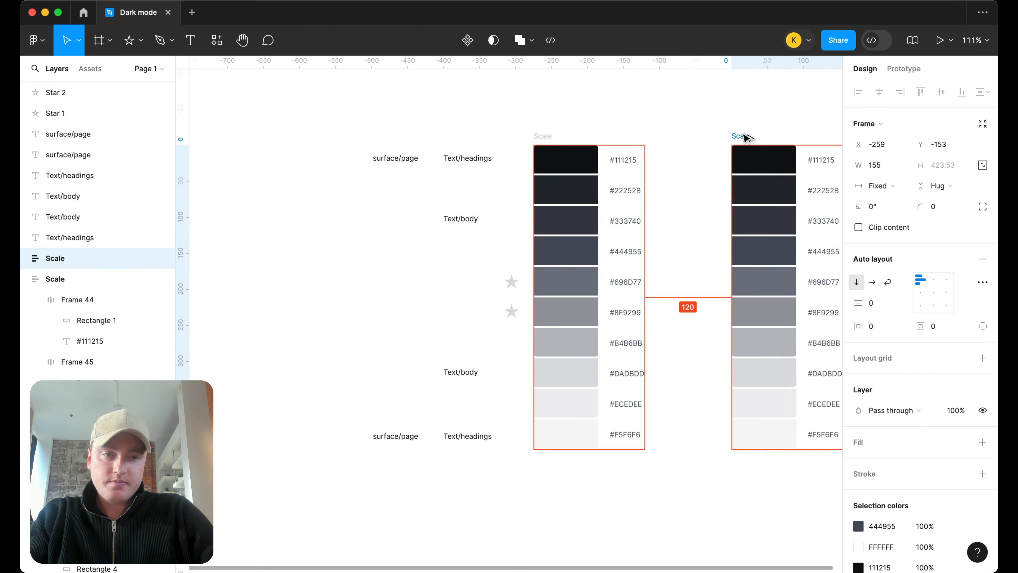
pyautogui.hscroll(5, 744, 138)
pyautogui.moveTo(541, 136); pyautogui.dragTo(609, 155)
pyautogui.scroll(3, 728, 321)
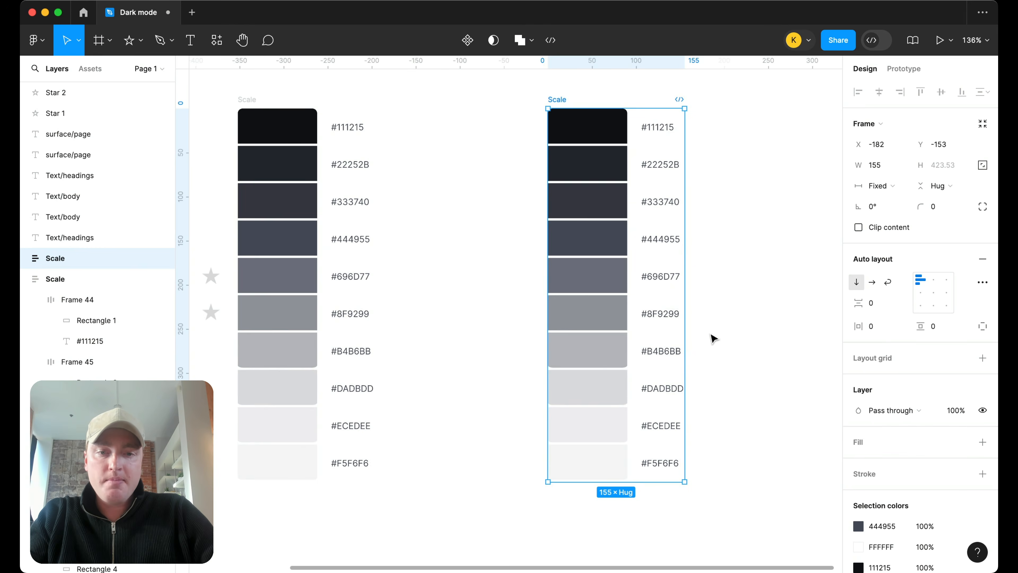
# - Delete the lightest #F5F6F6 row from the copied scale
pyautogui.click(628, 461)
pyautogui.press('Delete')
pyautogui.hscroll(5, 576, 195)
pyautogui.scroll(3, 576, 194)
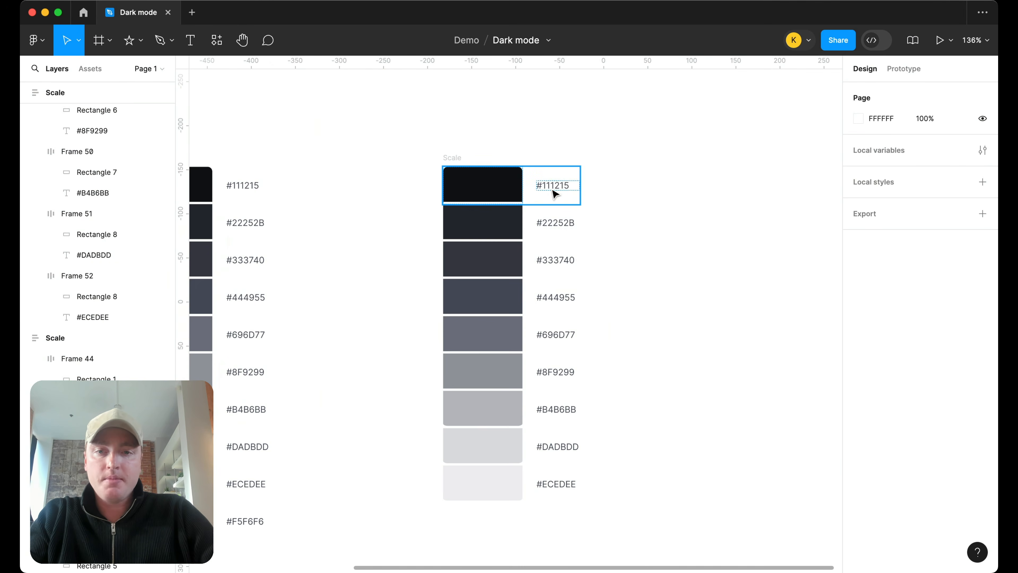
# - Move the copied scale farther right to X -61, level with the original
pyautogui.moveTo(452, 157); pyautogui.dragTo(566, 157)
pyautogui.hscroll(2, 602, 461)
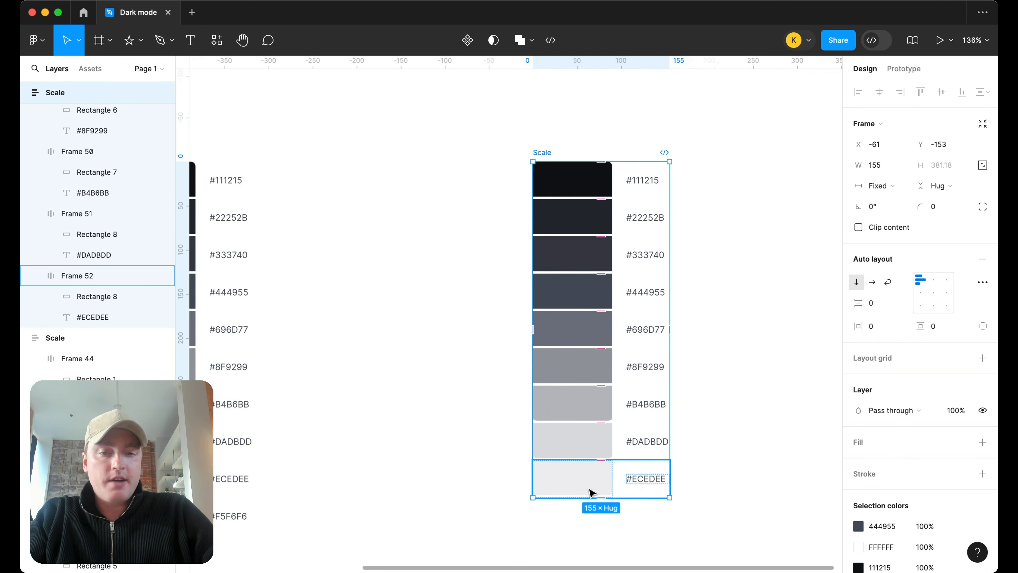
pyautogui.hscroll(1, 556, 361)
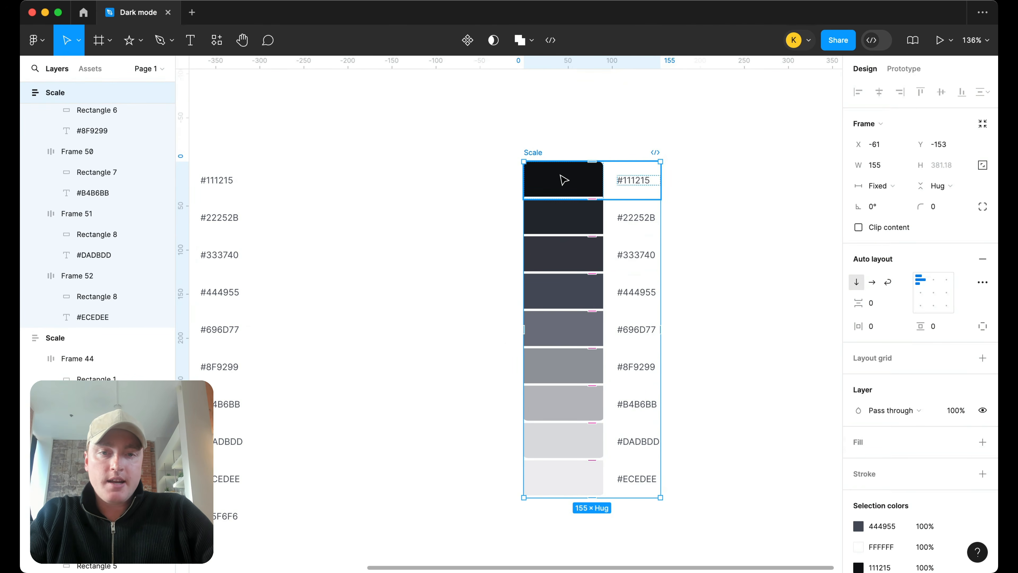
# - Duplicate the star beside the original scale's #696D77 swatch and place the copy right of that scale at X -248, Y 27
pyautogui.hscroll(5, 565, 177)
pyautogui.scroll(-3, 565, 177)
pyautogui.hscroll(-20, 303, 245)
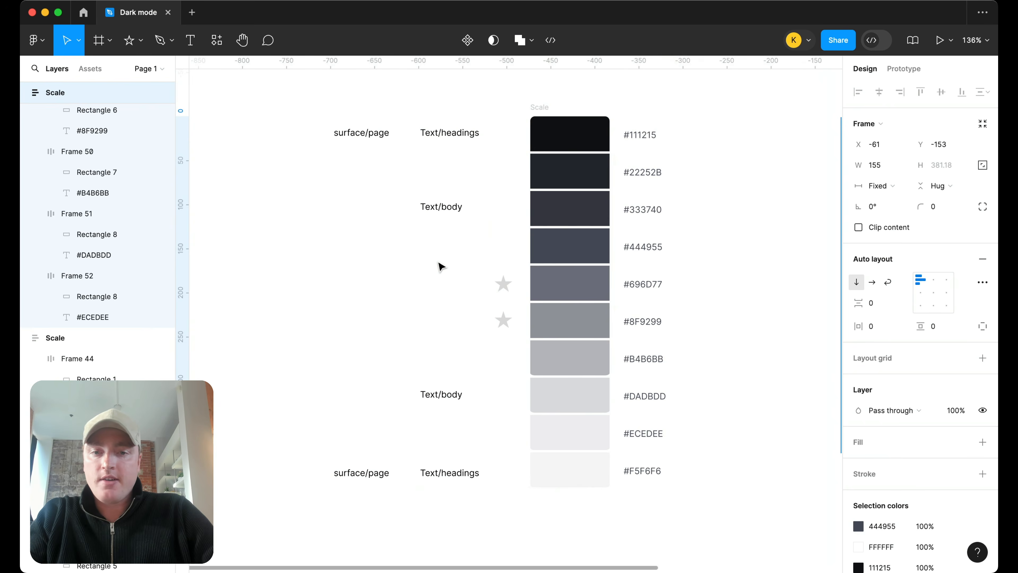
pyautogui.click(492, 267)
pyautogui.click(504, 291)
pyautogui.keyDown('alt'); pyautogui.moveTo(504, 291); pyautogui.dragTo(796, 292); pyautogui.keyUp('alt')
pyautogui.hscroll(15, 793, 294)
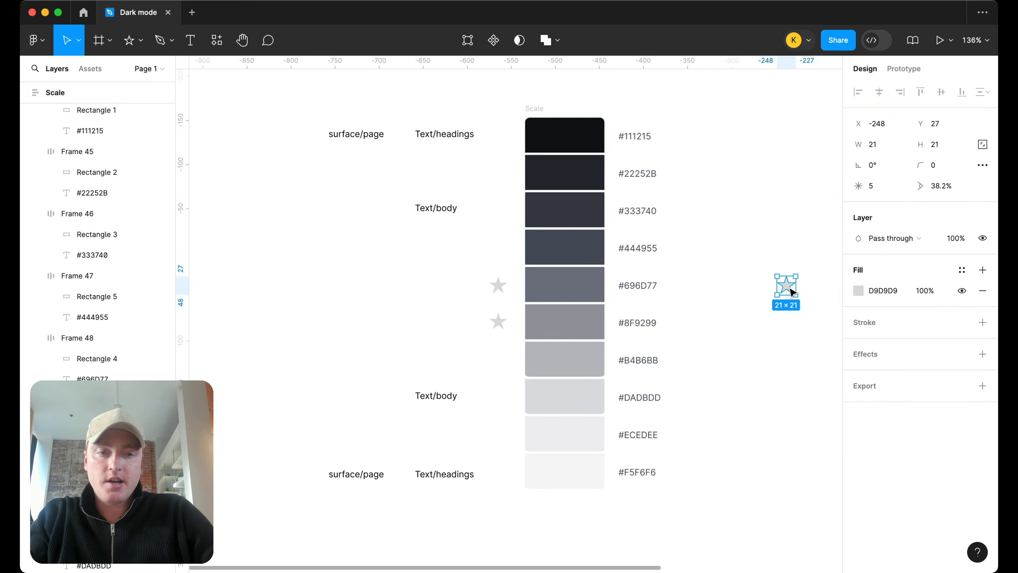
# - Move the star copy beside the copied scale's #696D77 swatch, at X -103, Y 23
pyautogui.hotkey('shift', 'Right')
pyautogui.hotkey('shift', 'Right')
pyautogui.hotkey('shift', 'Right')
pyautogui.hotkey('shift', 'Right')
pyautogui.hotkey('shift', 'Right')
pyautogui.hotkey('shift', 'Right')
pyautogui.hotkey('shift', 'Right')
pyautogui.hotkey('shift', 'Right')
pyautogui.hotkey('shift', 'Right')
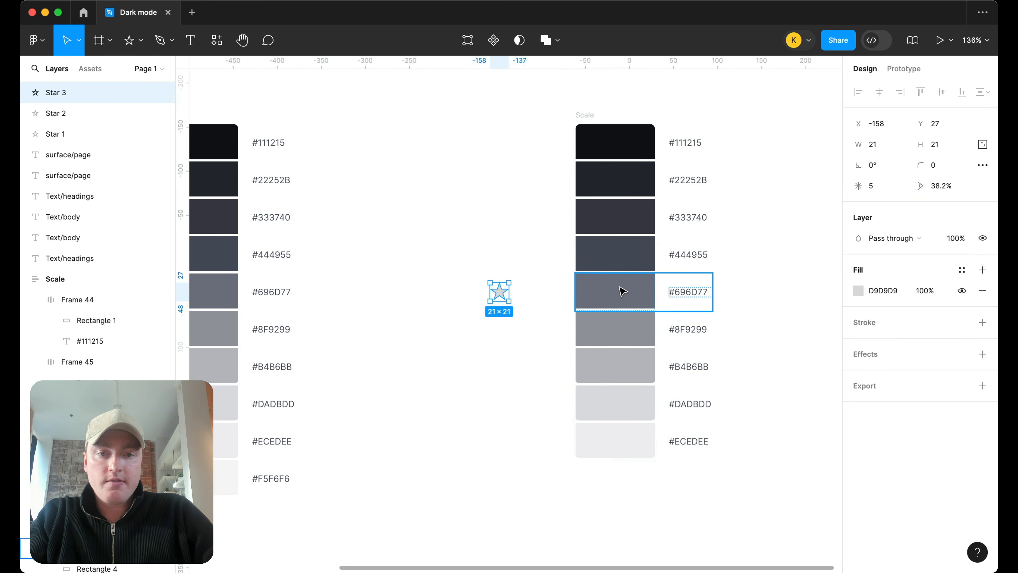
pyautogui.moveTo(498, 299); pyautogui.dragTo(548, 295)
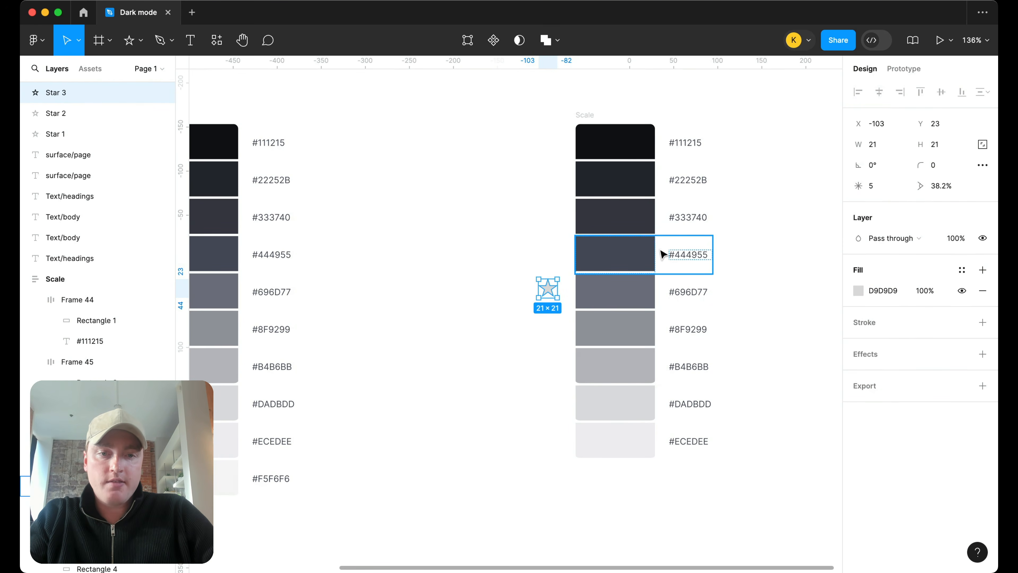
pyautogui.hscroll(5, 705, 277)
pyautogui.scroll(5, 682, 271)
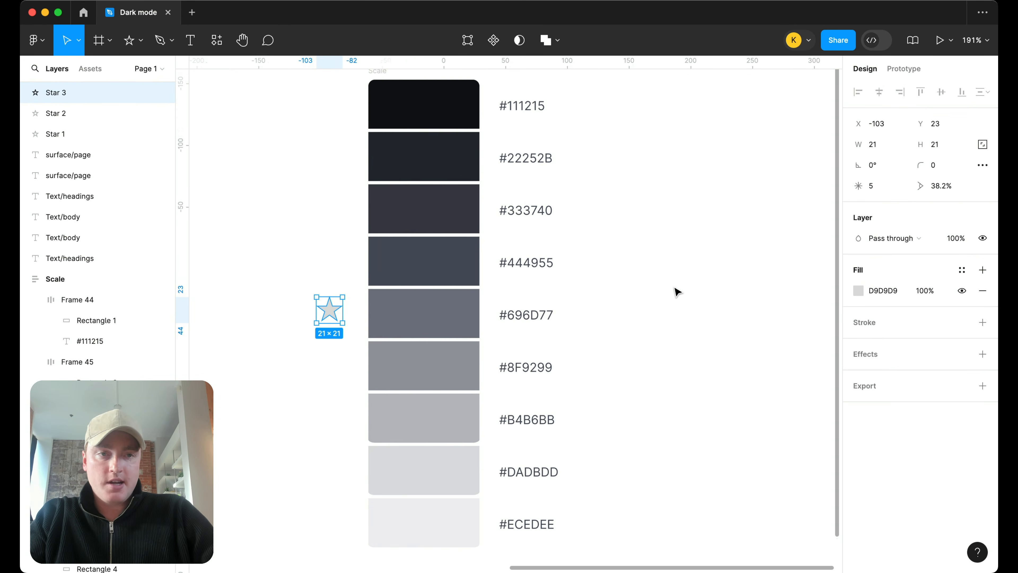
pyautogui.scroll(-3, 676, 292)
pyautogui.hscroll(1, 673, 292)
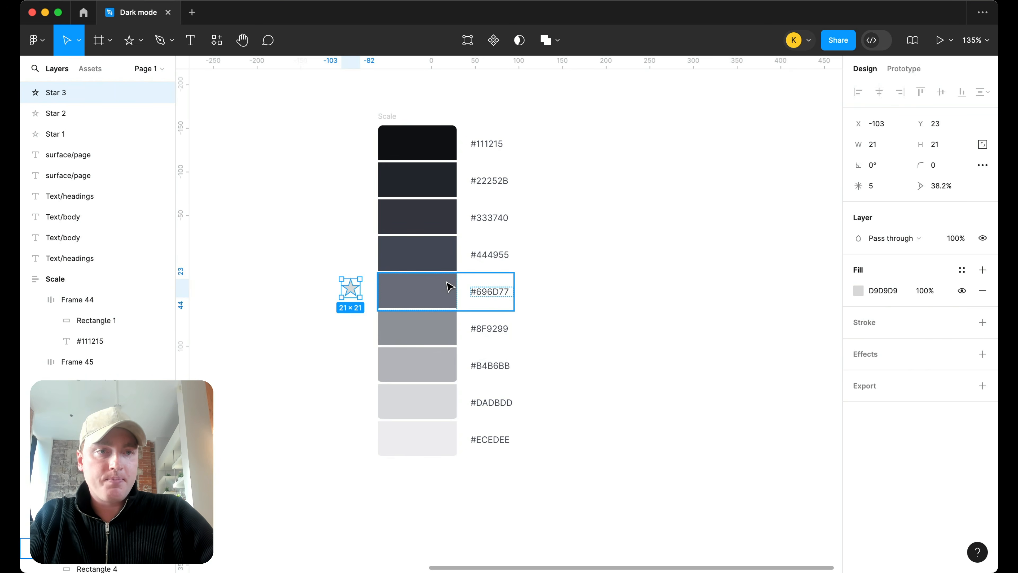
pyautogui.scroll(3, 605, 285)
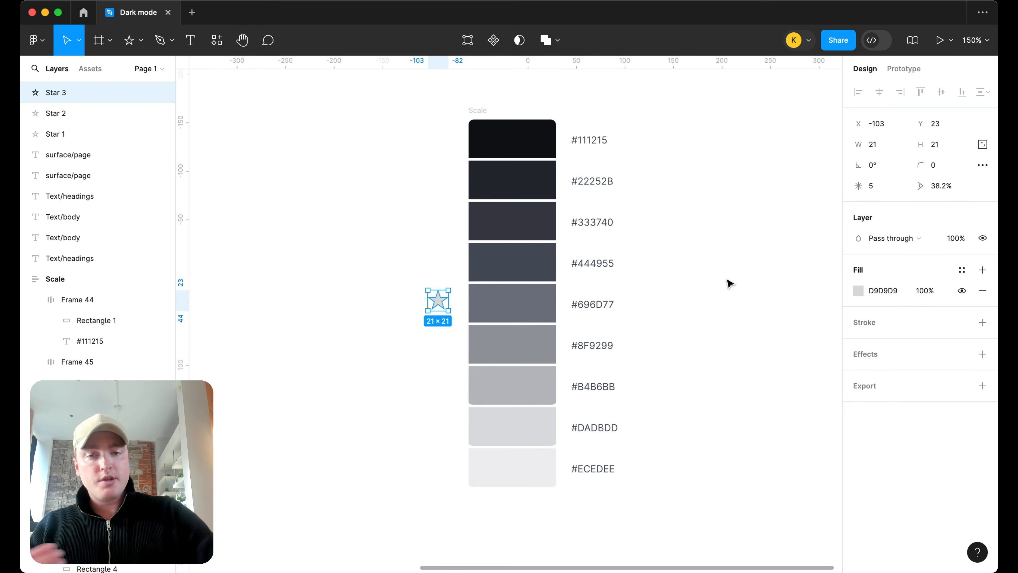
pyautogui.click(708, 310)
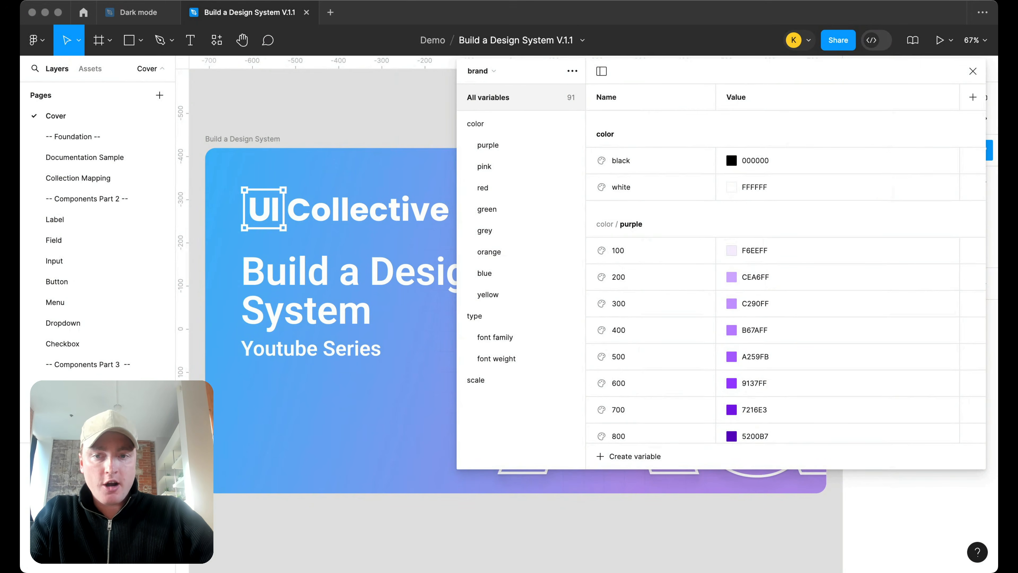
# - Open the Carousel page of the Build a Design System file and close the variables window to view its components
pyautogui.click(706, 486)
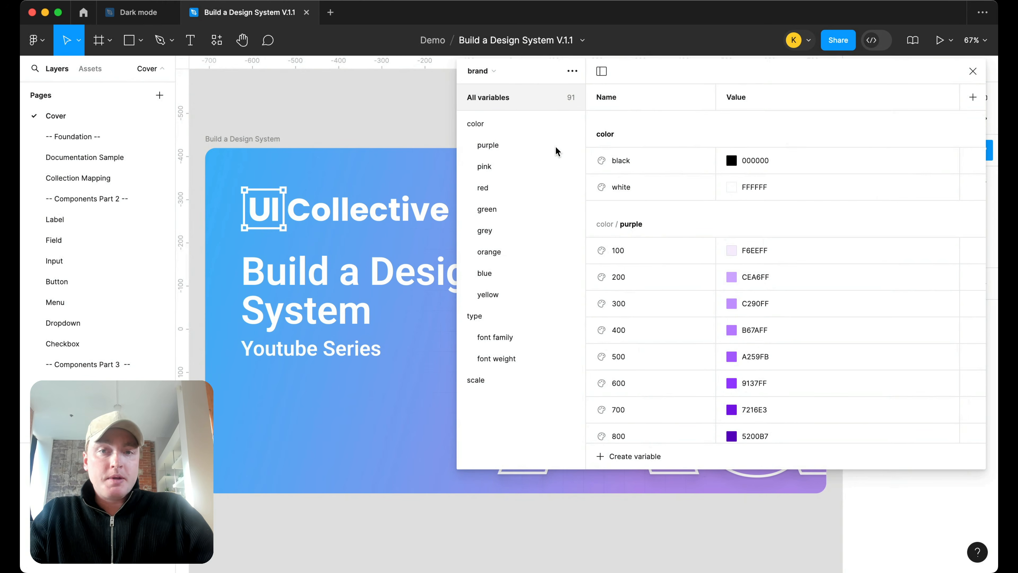
pyautogui.scroll(-5, 56, 325)
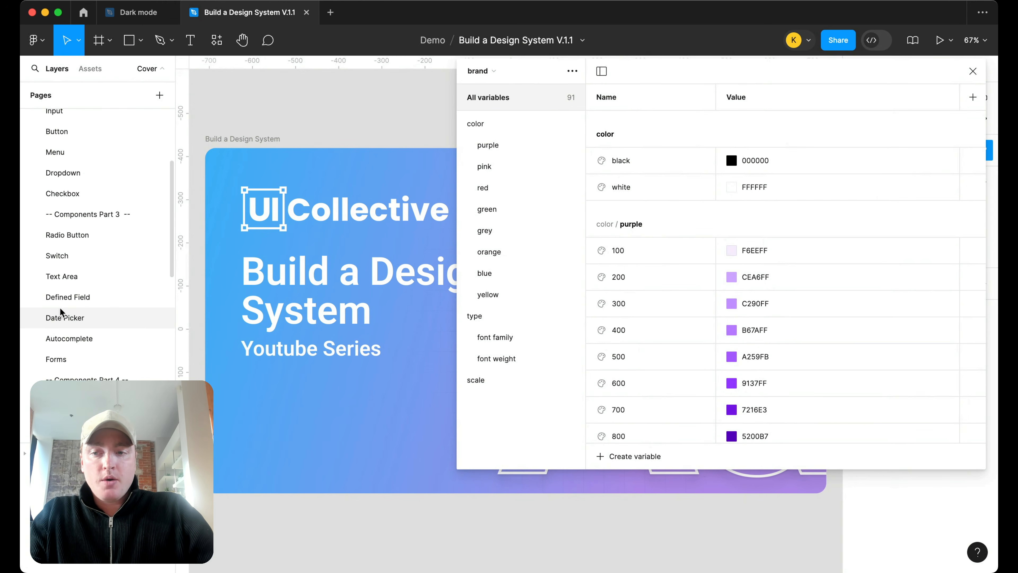
pyautogui.scroll(-3, 80, 289)
pyautogui.click(89, 374)
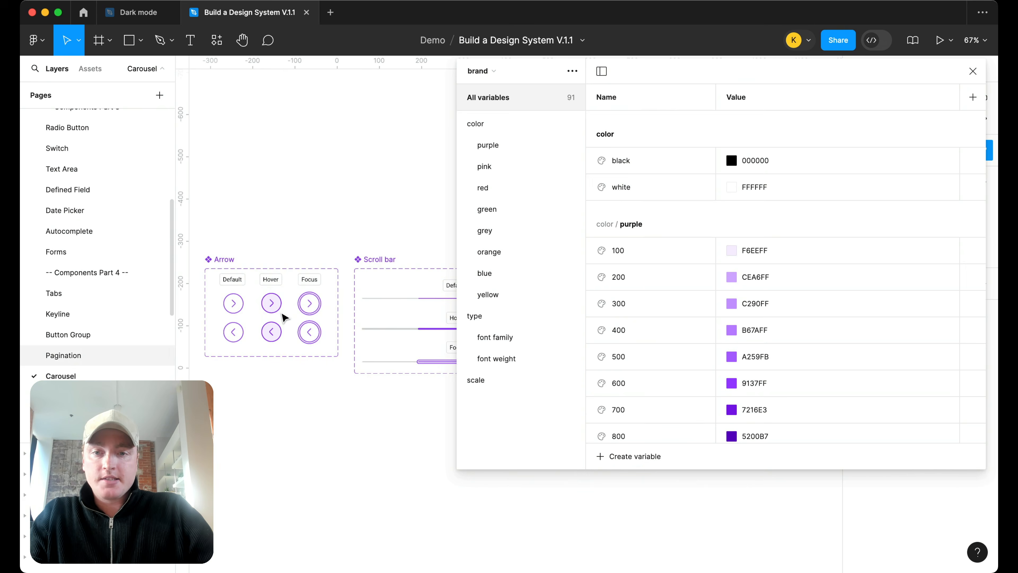
pyautogui.click(972, 71)
pyautogui.hscroll(-3, 512, 273)
pyautogui.hscroll(3, 505, 264)
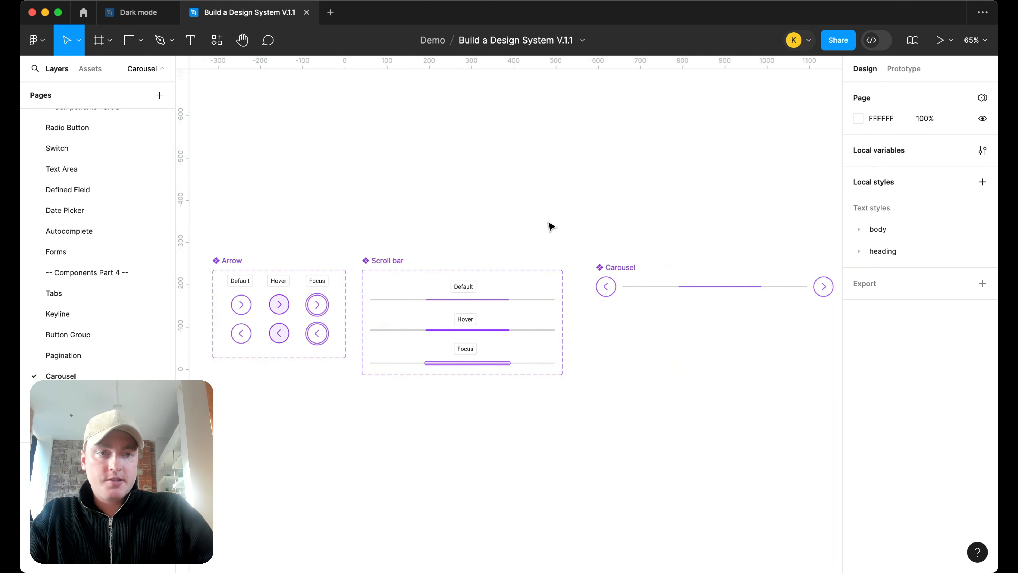
# - Reopen the local variables in an enlarged window and open the Button page
pyautogui.click(982, 150)
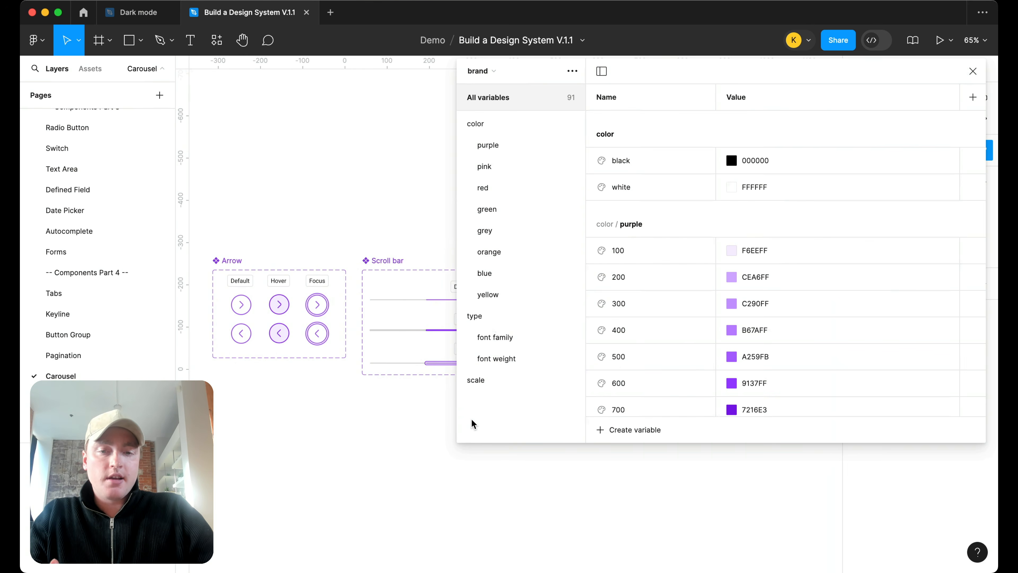
pyautogui.moveTo(458, 443); pyautogui.dragTo(410, 476)
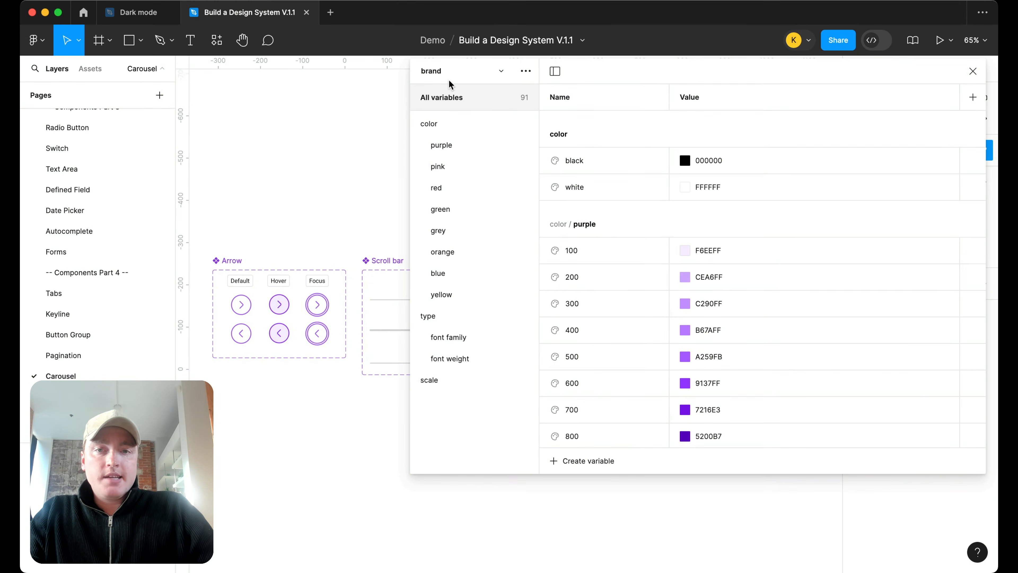
pyautogui.scroll(5, 89, 216)
pyautogui.scroll(2, 88, 217)
pyautogui.click(83, 267)
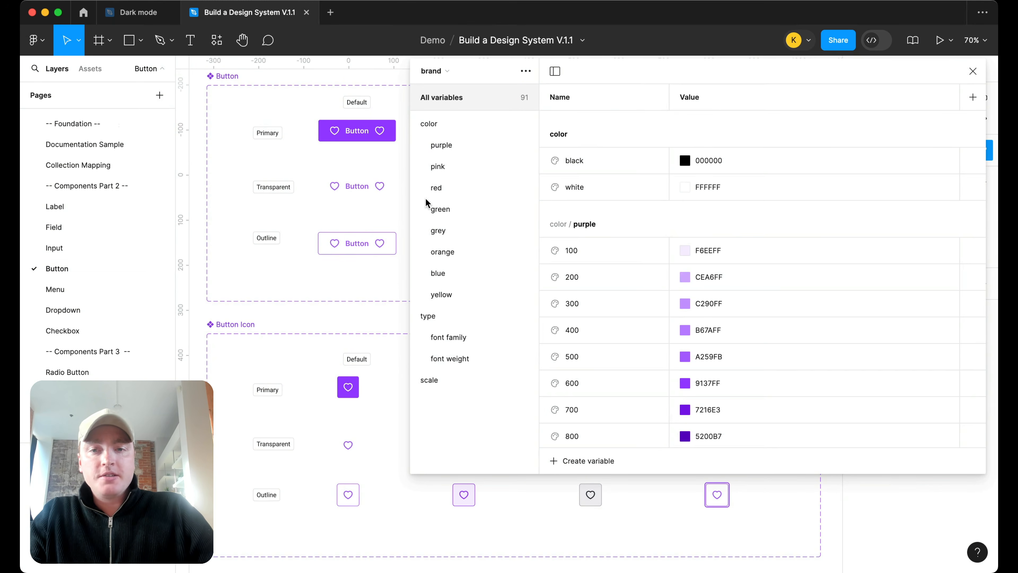
# - Narrow the variables window to expose the canvas and examine the Button and Button Icon variants in every state
pyautogui.moveTo(412, 192); pyautogui.dragTo(700, 196)
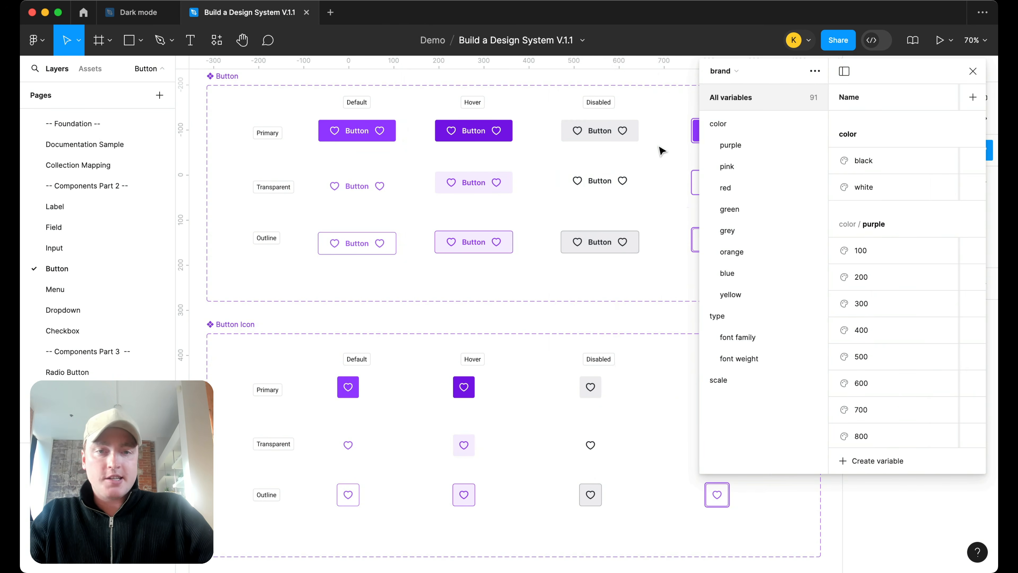
pyautogui.scroll(2, 658, 151)
pyautogui.hscroll(2, 659, 150)
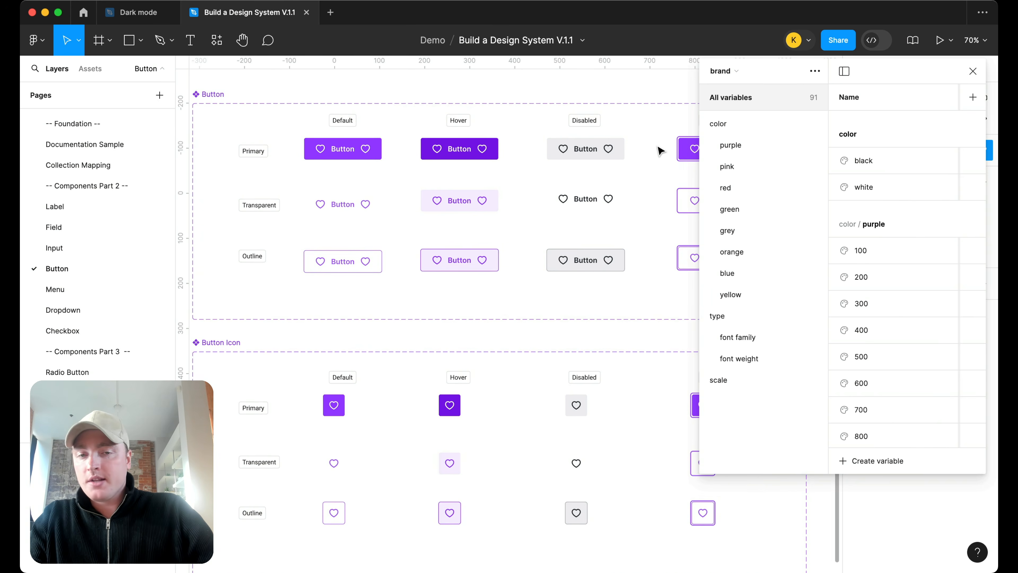
pyautogui.scroll(-1, 661, 151)
pyautogui.hscroll(-1, 661, 151)
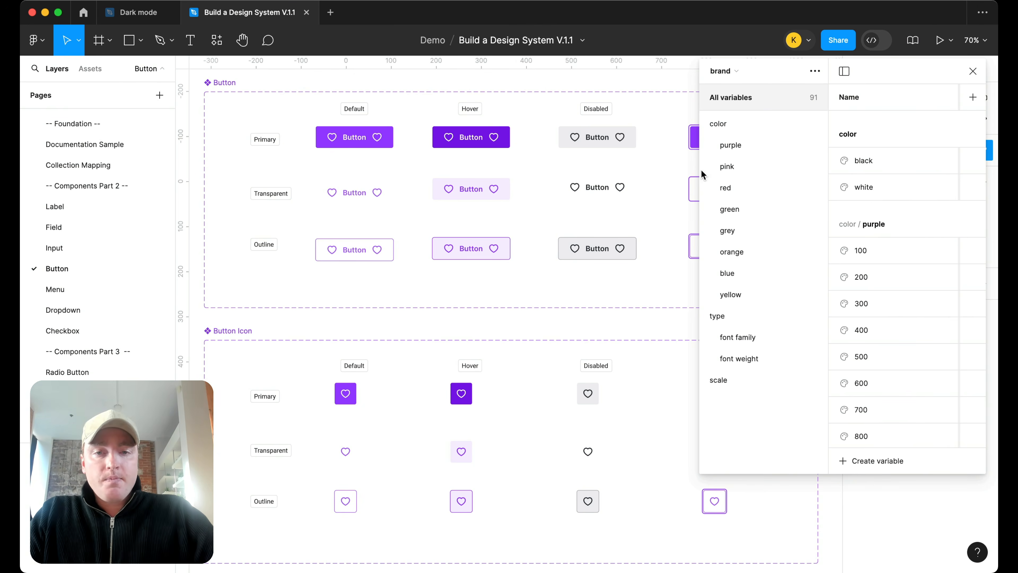
pyautogui.moveTo(699, 174); pyautogui.dragTo(616, 173)
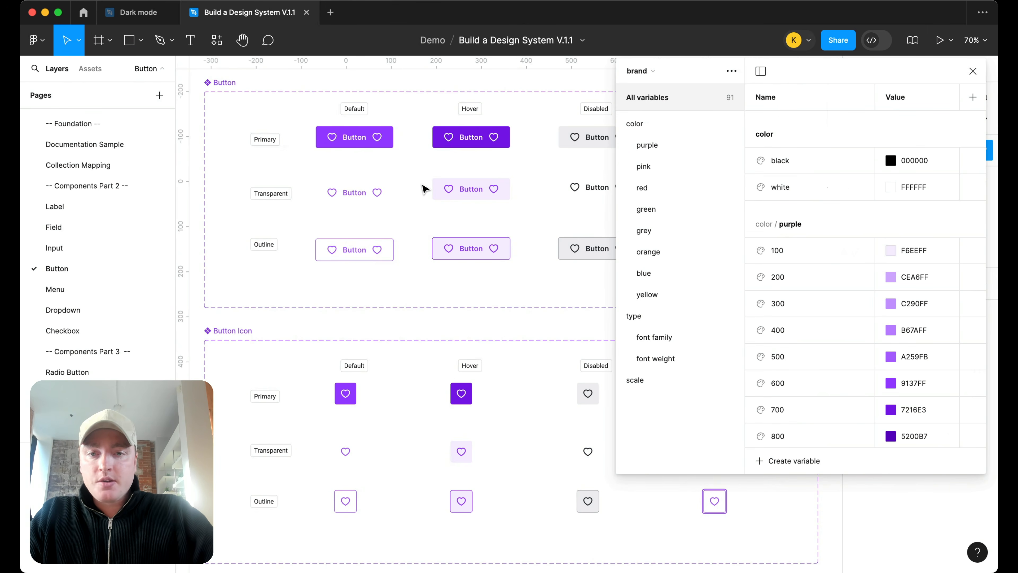
pyautogui.scroll(-5, 428, 204)
pyautogui.hscroll(3, 427, 204)
pyautogui.scroll(1, 427, 204)
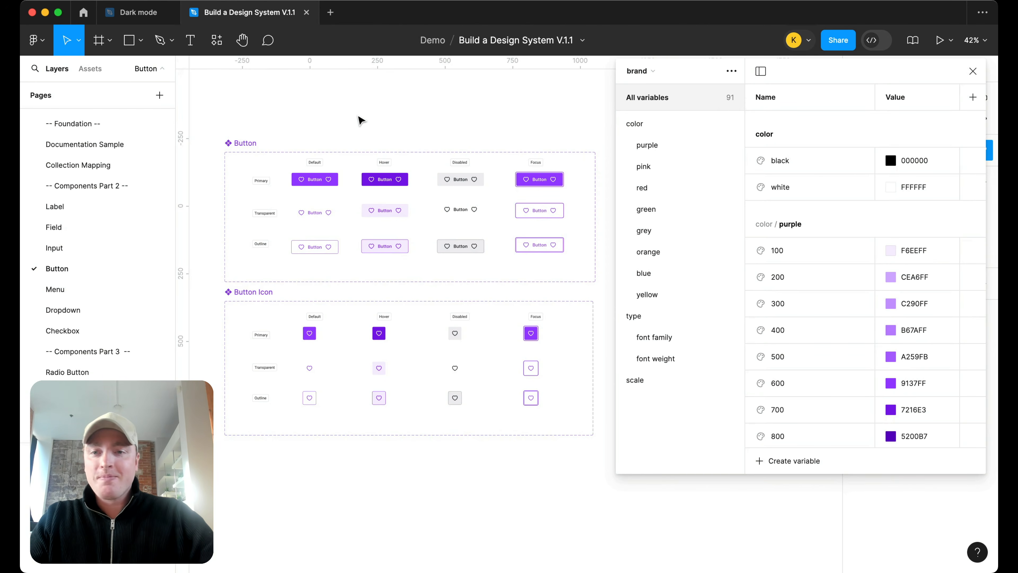
# - Show the mapped variable collection and widen the variables window to review its text variables in the light mode
pyautogui.click(652, 74)
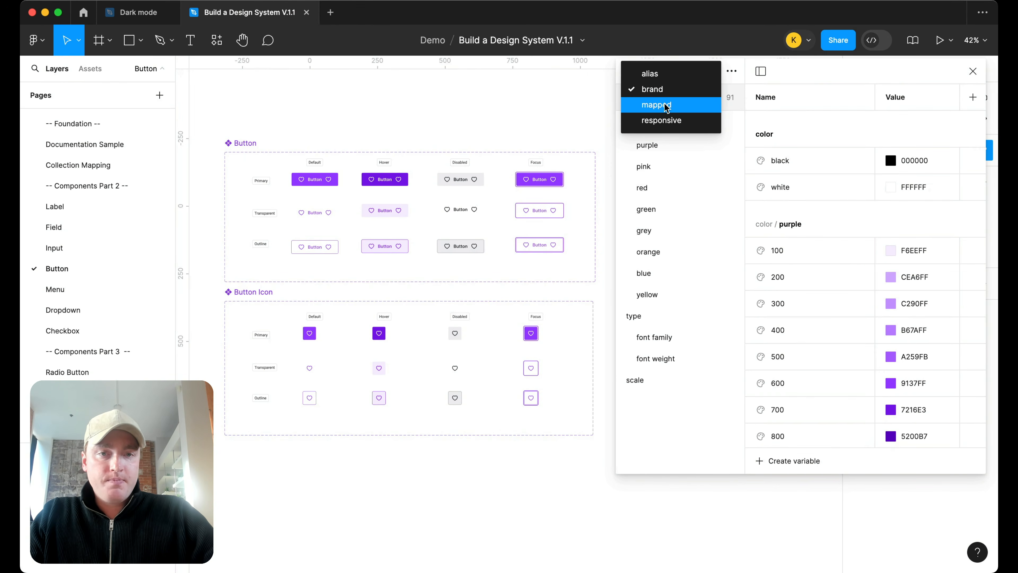
pyautogui.click(665, 106)
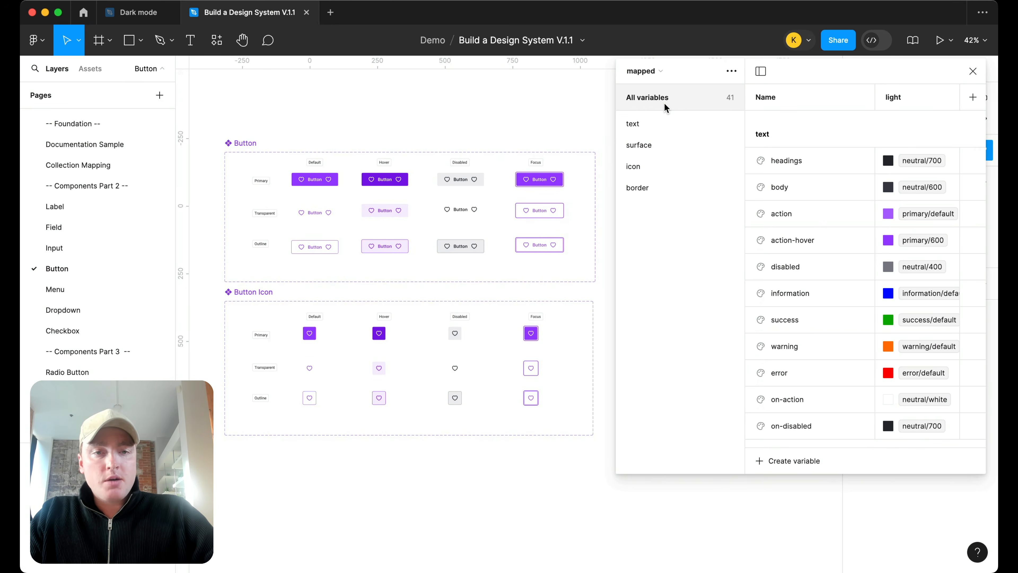
pyautogui.hscroll(2, 871, 185)
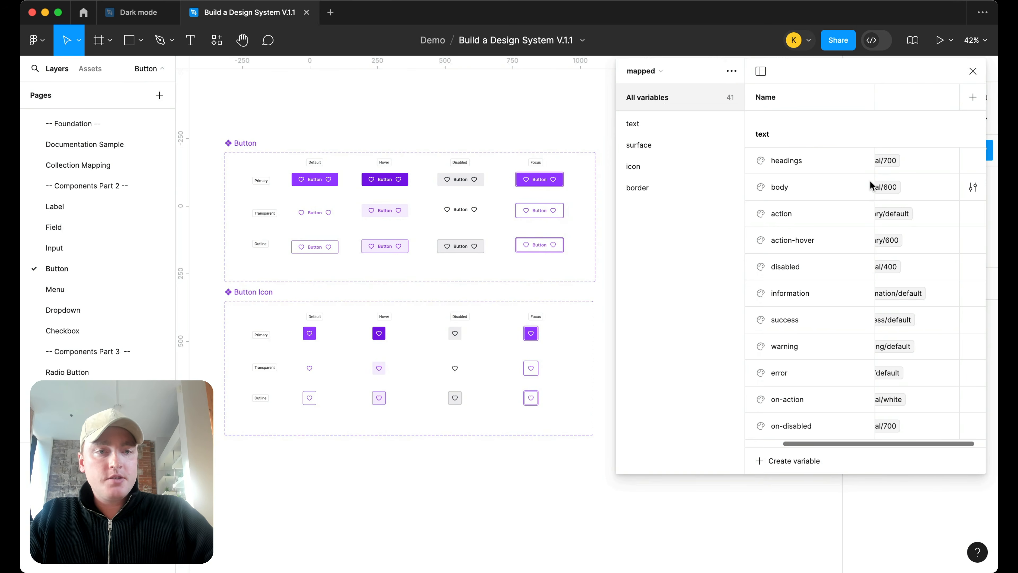
pyautogui.moveTo(616, 179); pyautogui.dragTo(449, 177)
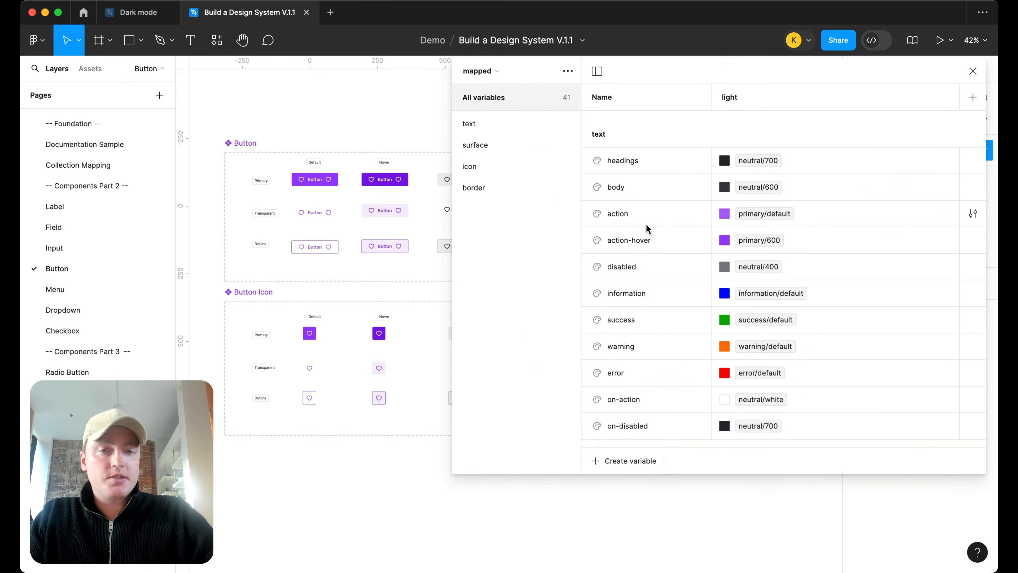
pyautogui.scroll(-1, 706, 252)
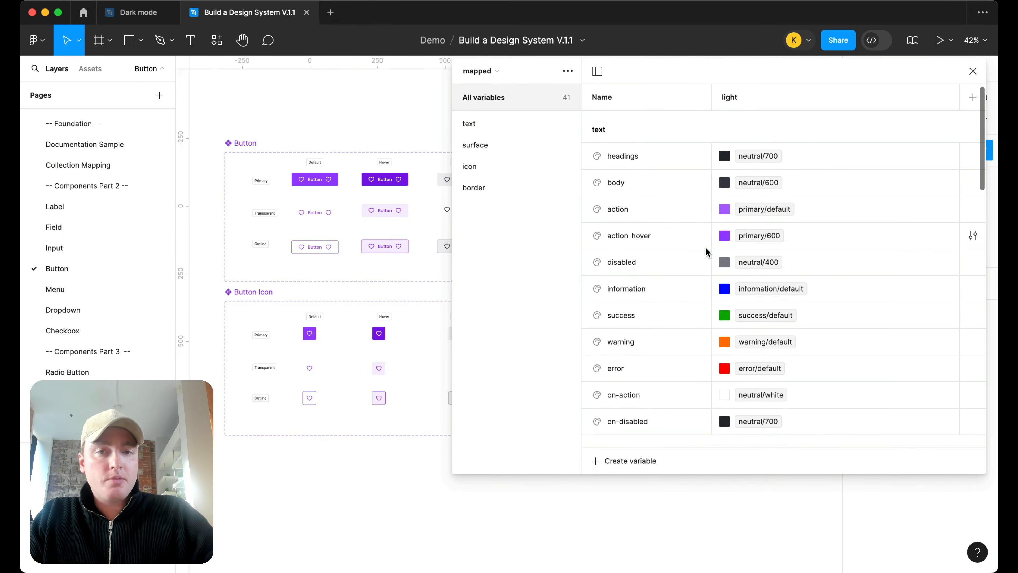
# - Switch to the brand collection and review its color variables
pyautogui.click(497, 72)
pyautogui.click(501, 90)
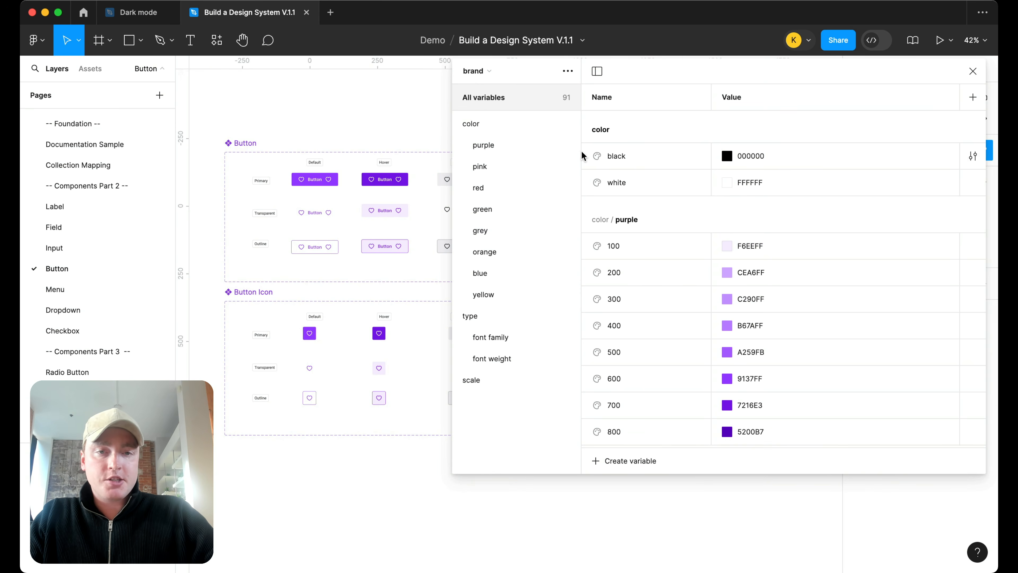
pyautogui.scroll(-3, 676, 282)
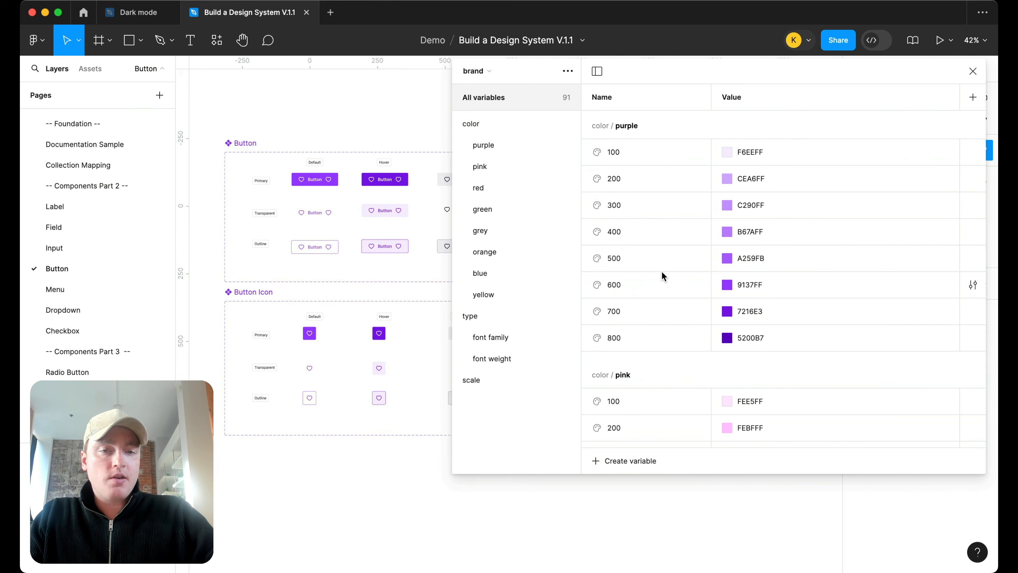
pyautogui.scroll(-3, 662, 271)
pyautogui.scroll(-3, 662, 272)
pyautogui.scroll(6, 662, 266)
pyautogui.scroll(1, 661, 267)
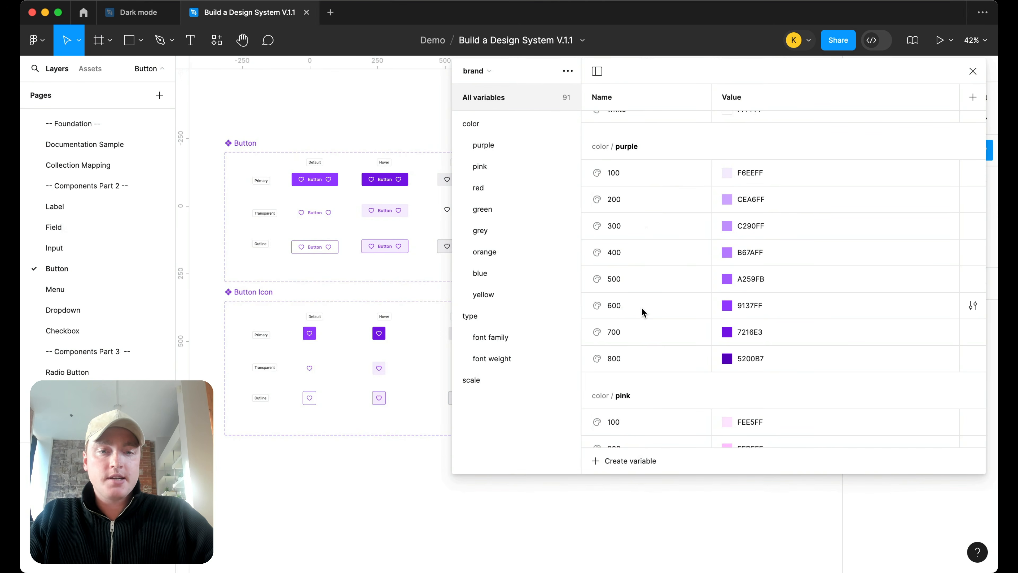
# - Switch to the alias collection and review how the primary variables reference the purple brand colors
pyautogui.click(476, 71)
pyautogui.click(493, 72)
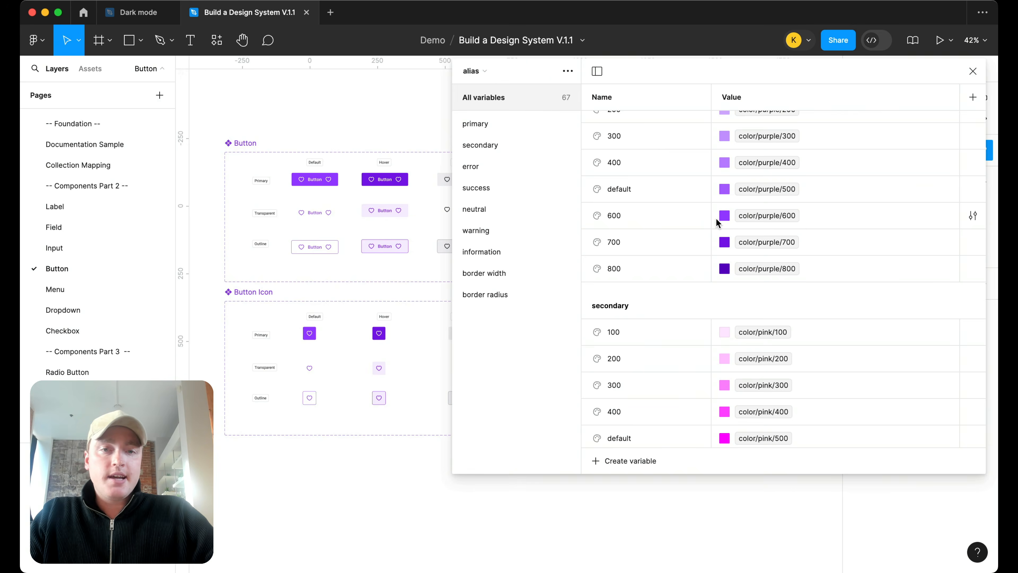
pyautogui.scroll(2, 717, 221)
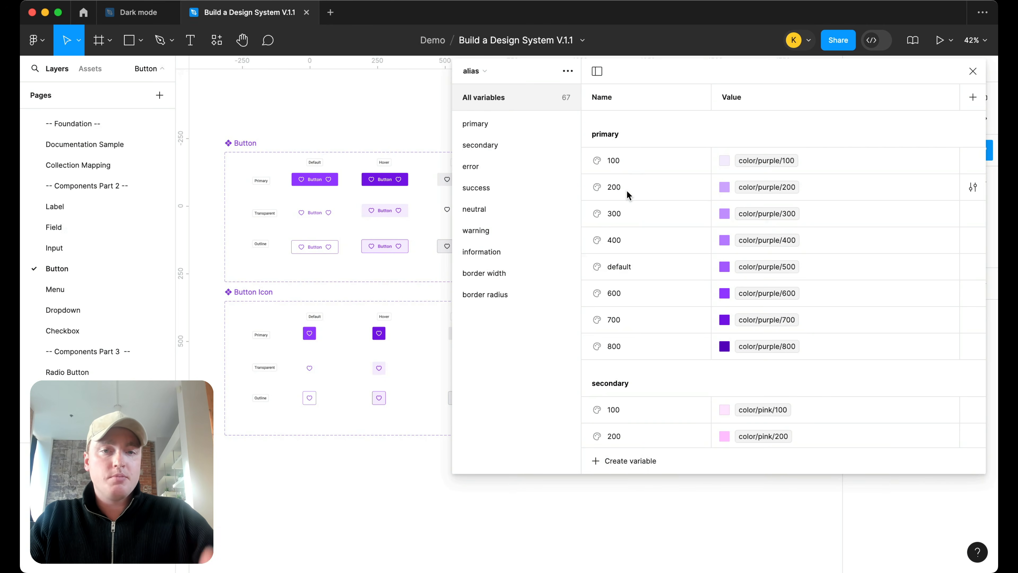
# - Add a second mode named dark to the mapped variable collection
pyautogui.click(475, 77)
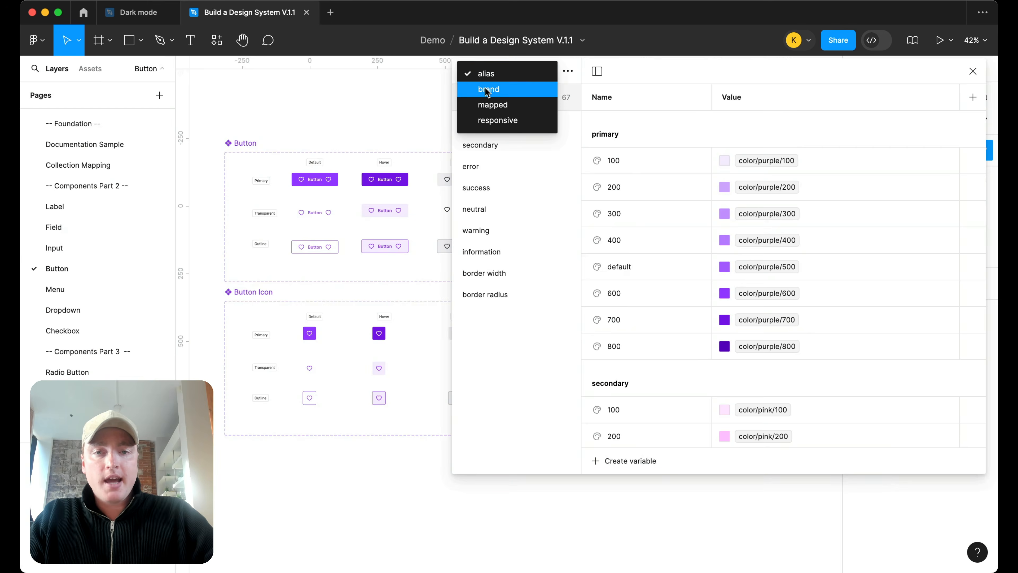
pyautogui.click(493, 106)
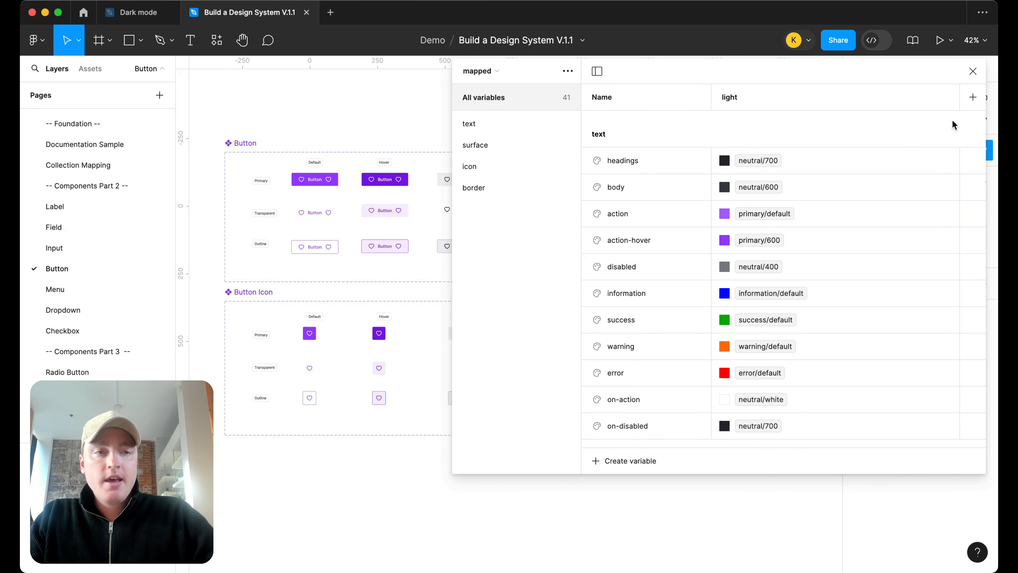
pyautogui.click(972, 98)
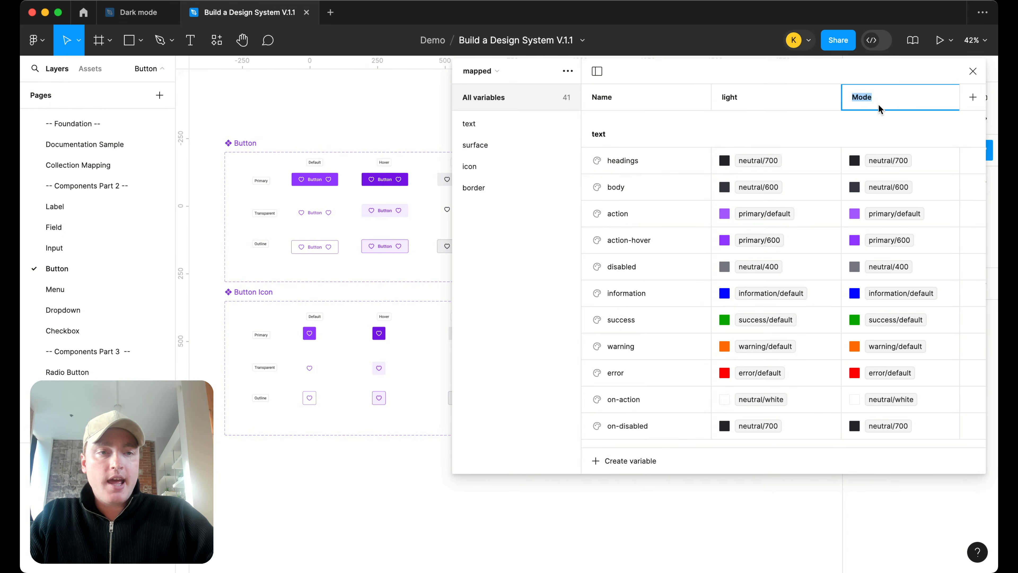
pyautogui.write('dark')
pyautogui.press('Return')
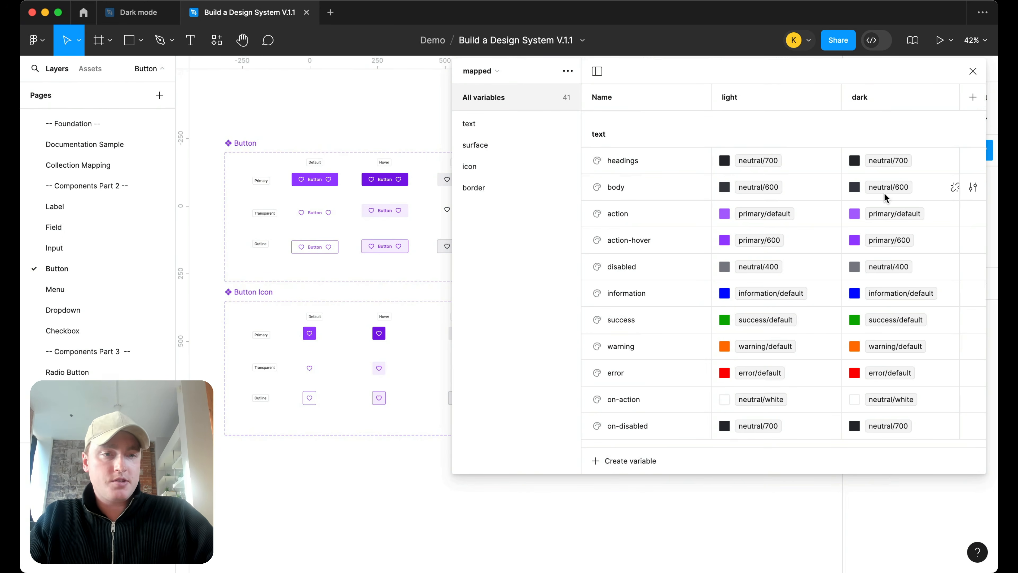
# - Set the dark mode values of the headings and body text variables to neutral/200 and neutral/300
pyautogui.click(888, 161)
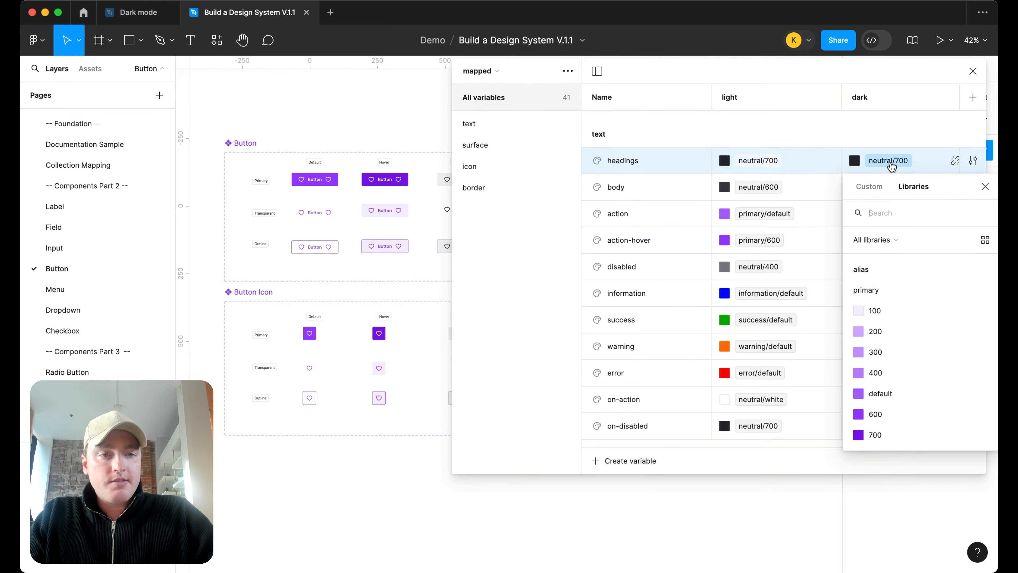
pyautogui.write('neu')
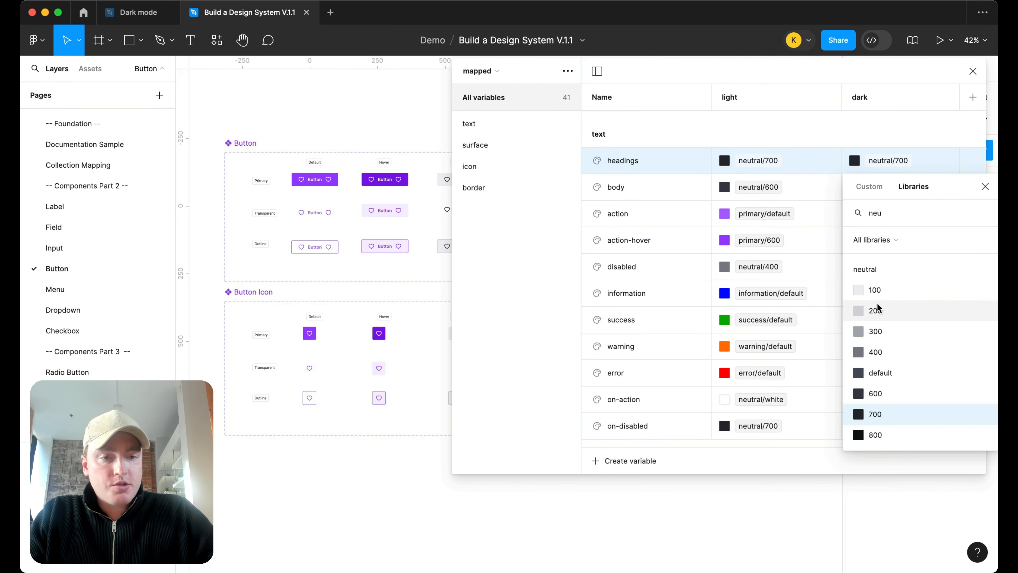
pyautogui.click(877, 309)
pyautogui.click(903, 188)
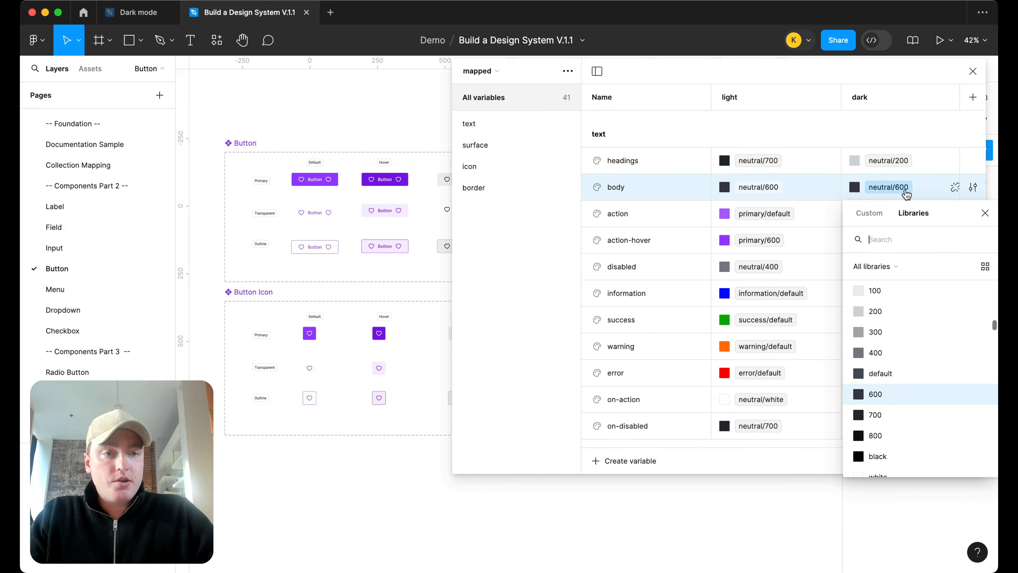
pyautogui.write('neu')
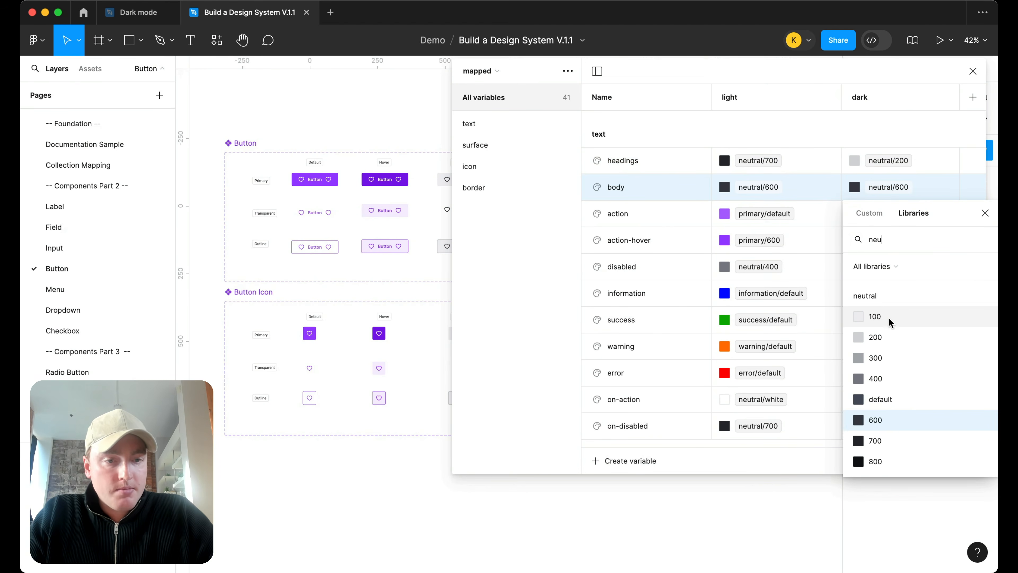
pyautogui.click(889, 348)
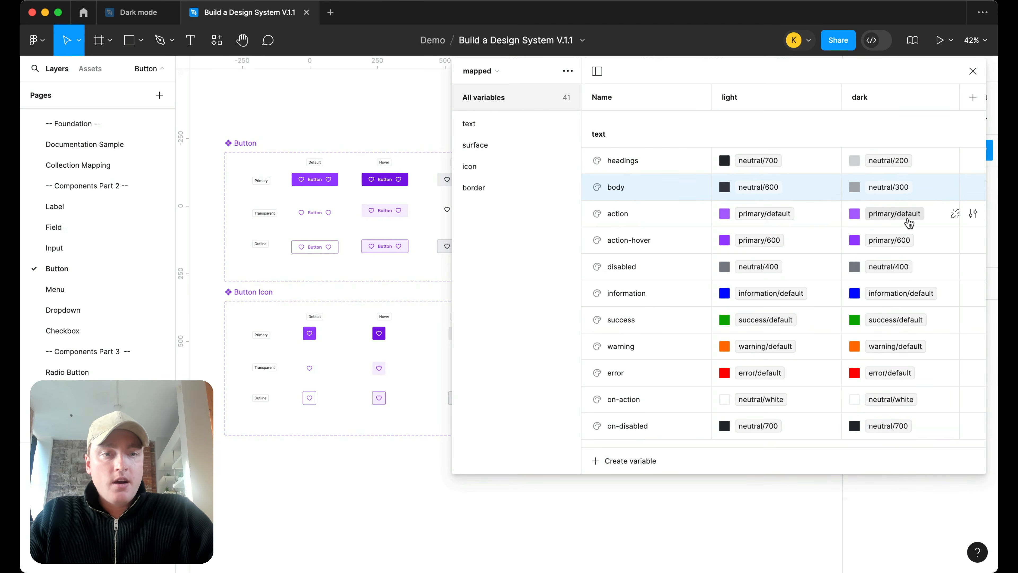
# - Check the primary options for the dark action text, then review the purple scale in the brand collection
pyautogui.click(895, 214)
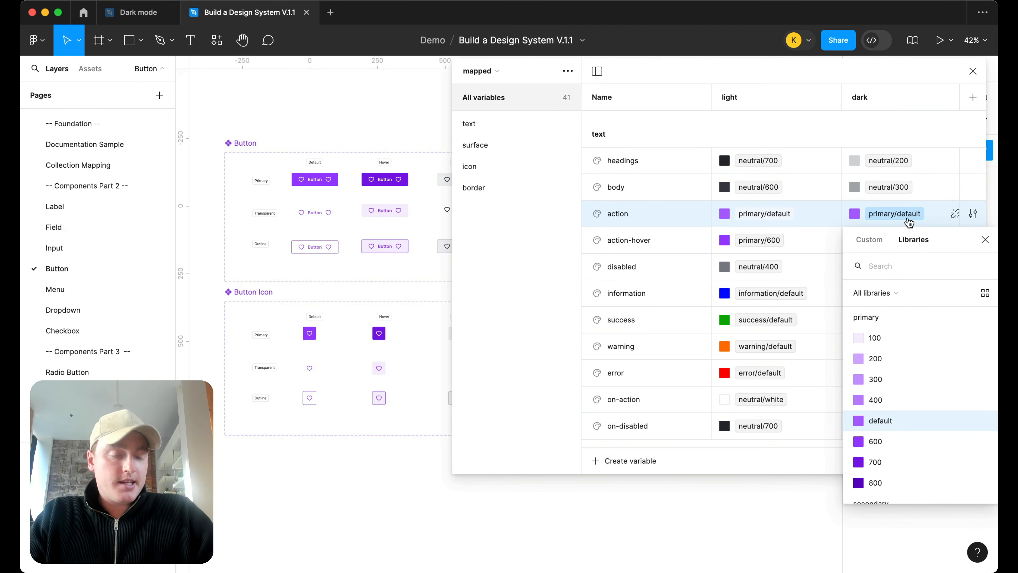
pyautogui.click(985, 239)
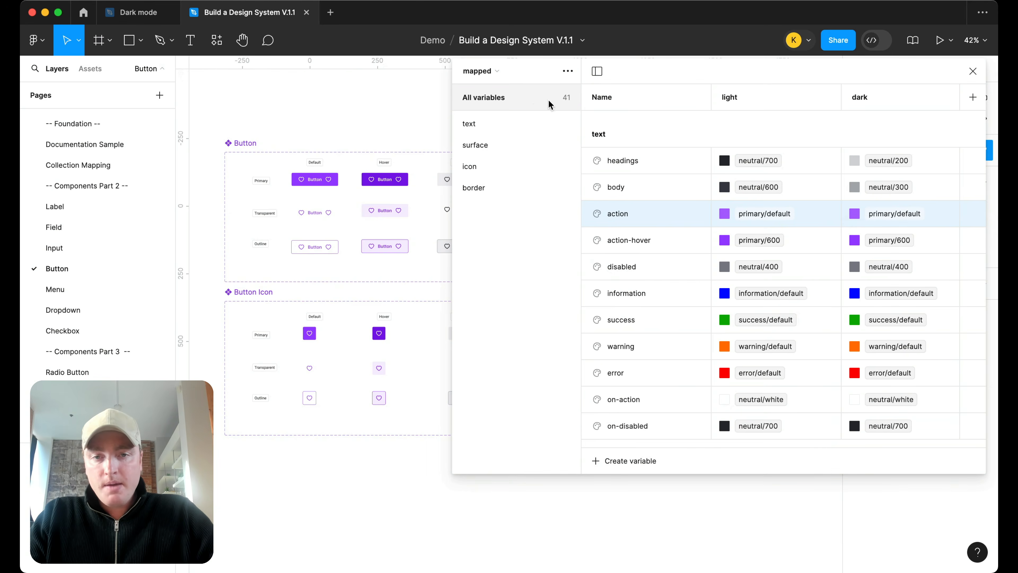
pyautogui.click(498, 73)
pyautogui.click(500, 86)
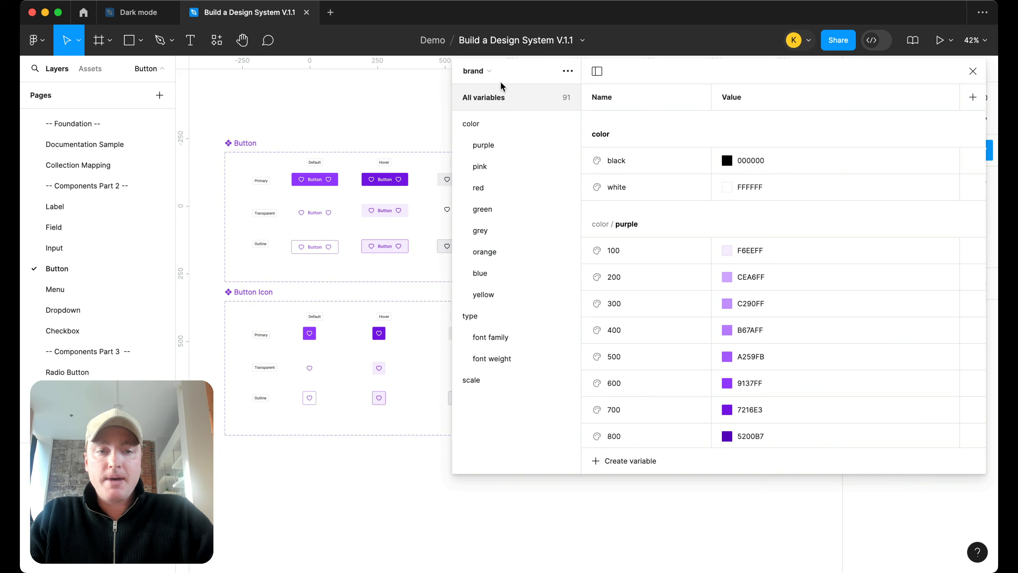
pyautogui.scroll(-3, 748, 328)
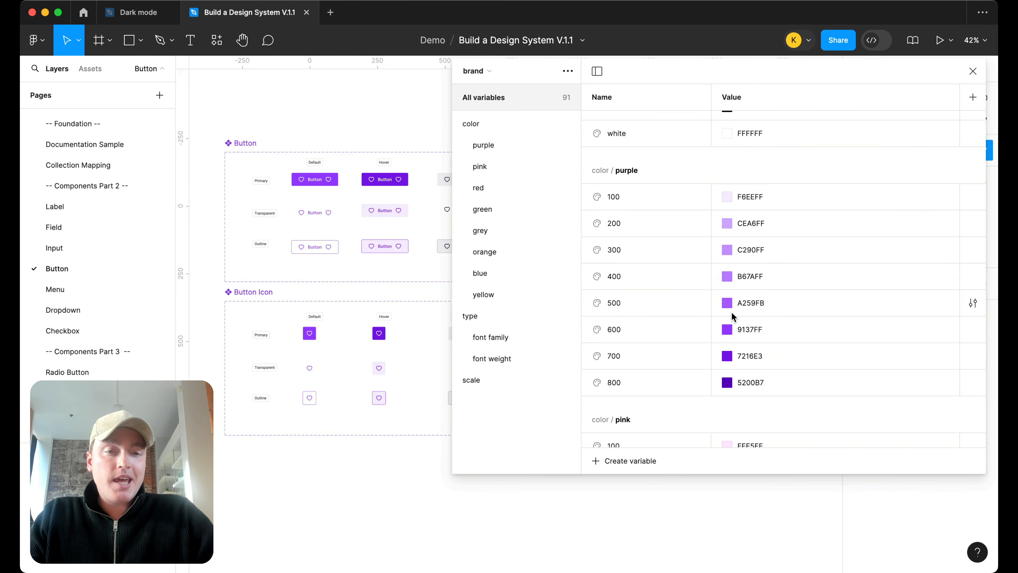
# - Rename the primary group's default variable in the alias collection to 500
pyautogui.click(482, 72)
pyautogui.click(493, 76)
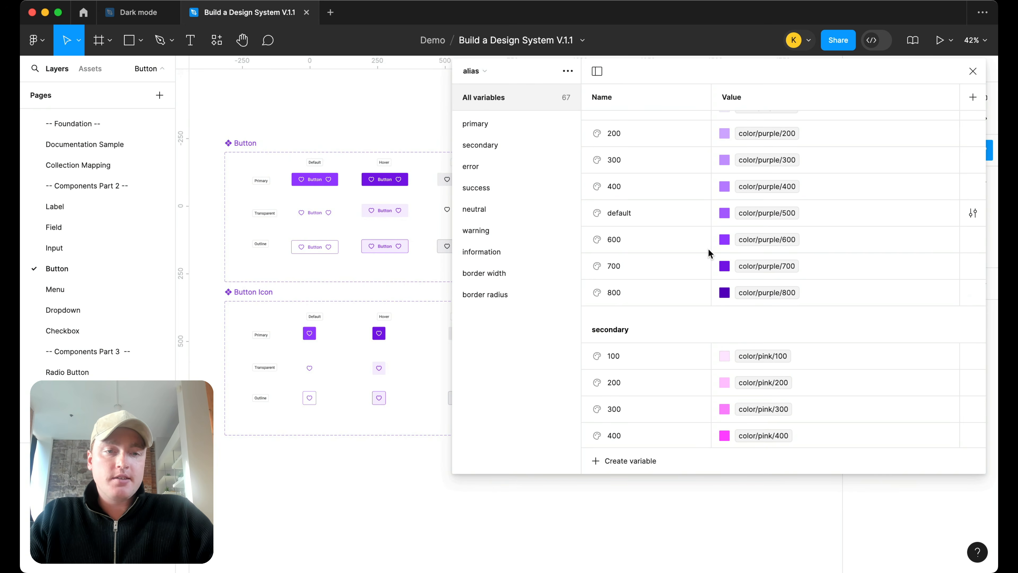
pyautogui.scroll(3, 776, 312)
pyautogui.scroll(1, 632, 238)
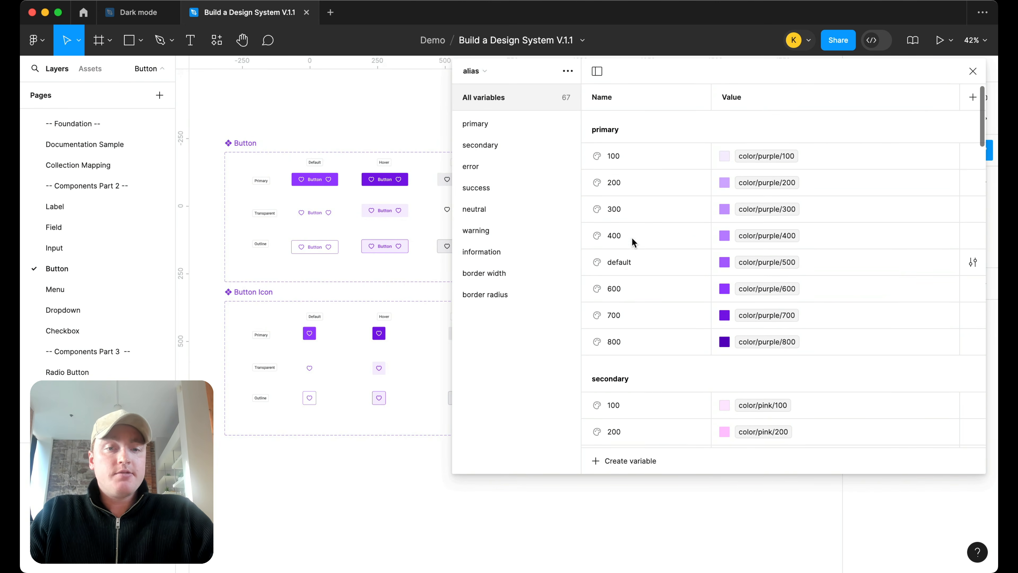
pyautogui.doubleClick(624, 264)
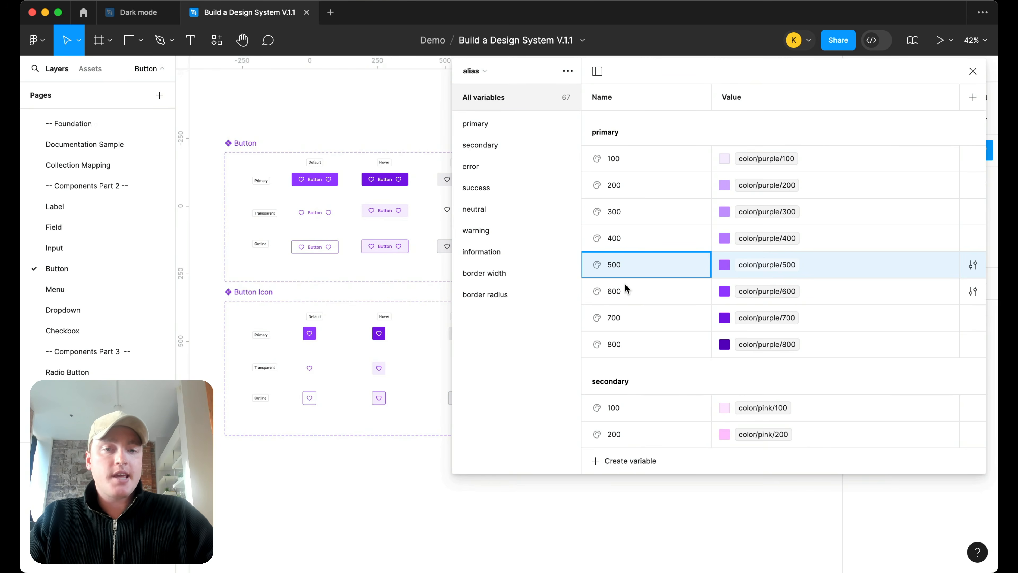
# - Return to the mapped collection and set the dark text values of action to primary/400 and action-hover to primary/300
pyautogui.click(476, 71)
pyautogui.click(487, 103)
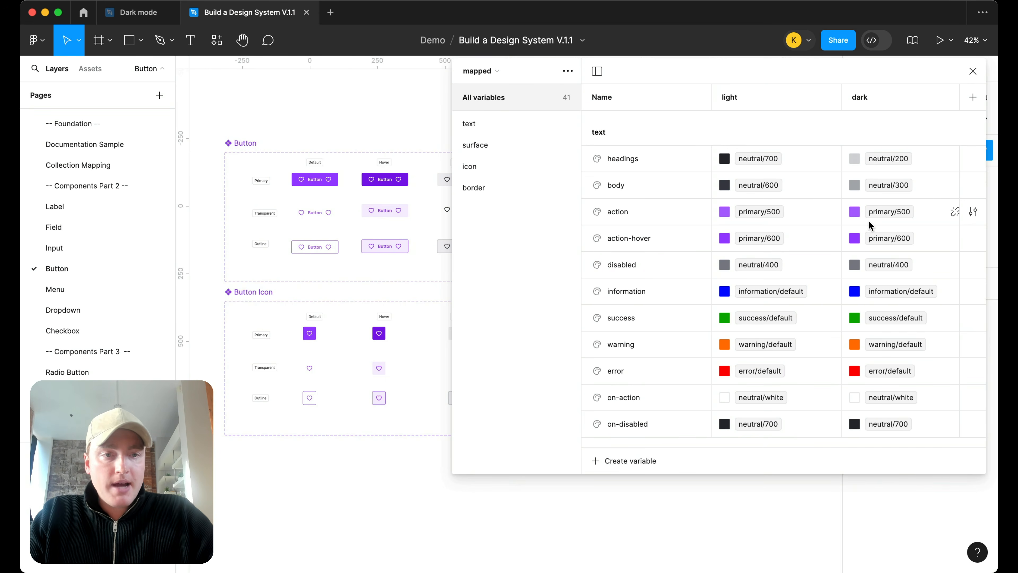
pyautogui.click(885, 218)
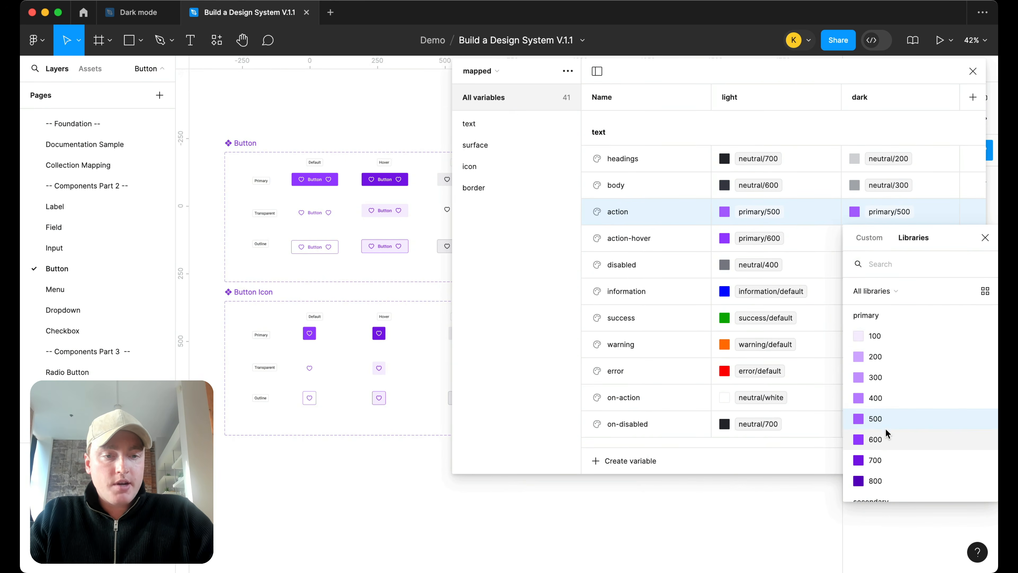
pyautogui.click(882, 397)
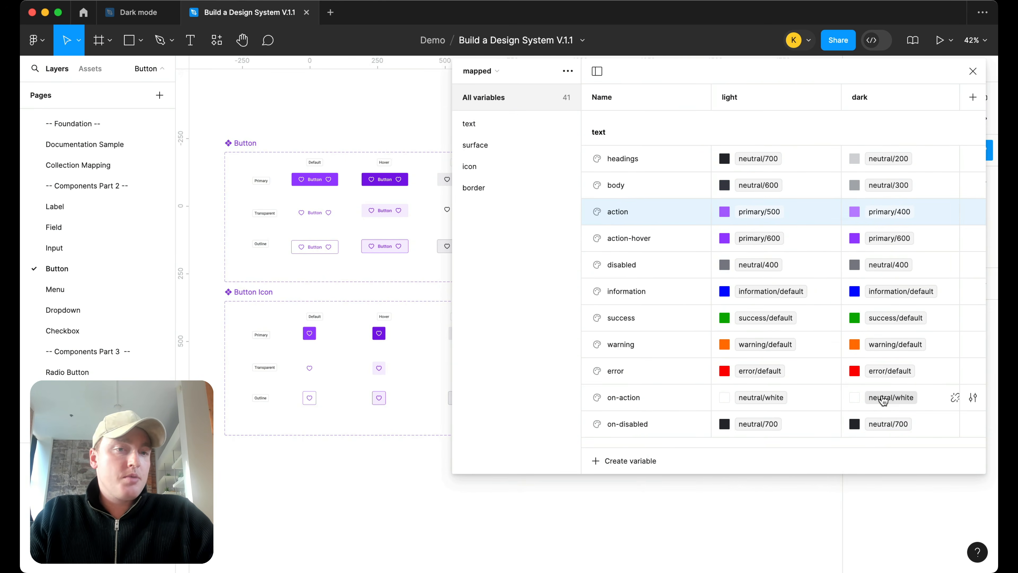
pyautogui.click(890, 241)
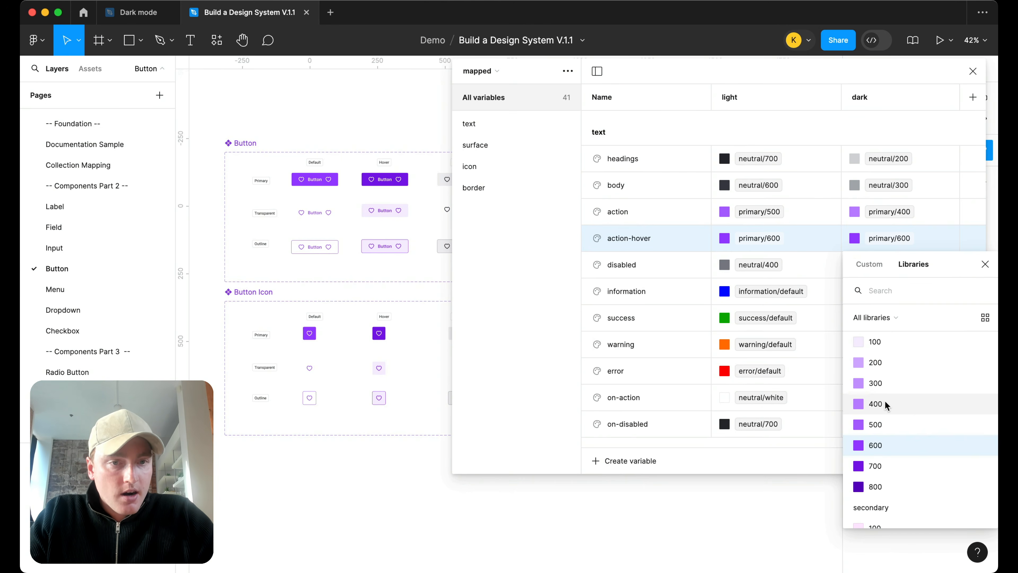
pyautogui.click(890, 385)
# - Set the dark mode value of the disabled text variable to neutral/default
pyautogui.click(898, 268)
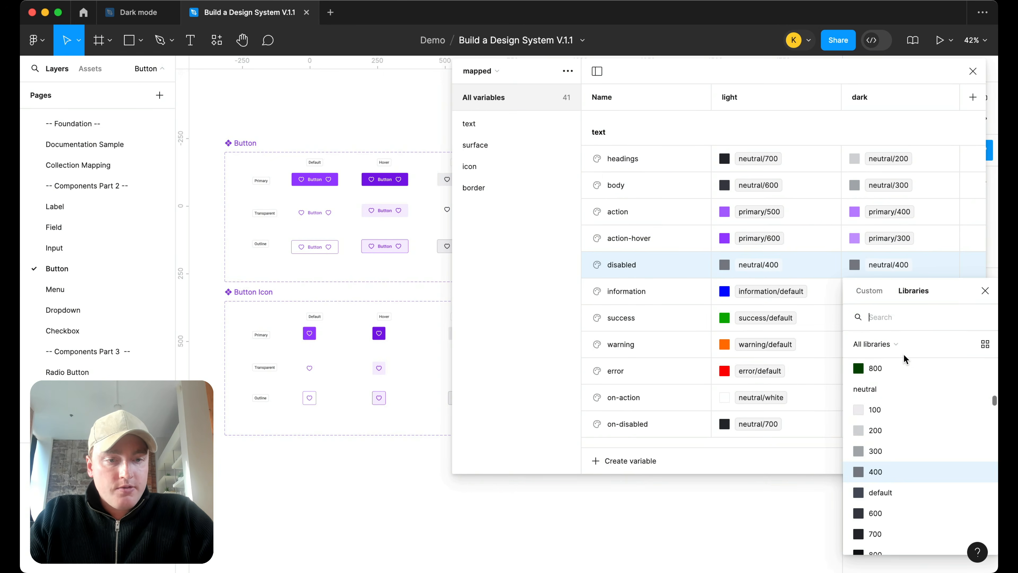
pyautogui.scroll(-2, 905, 442)
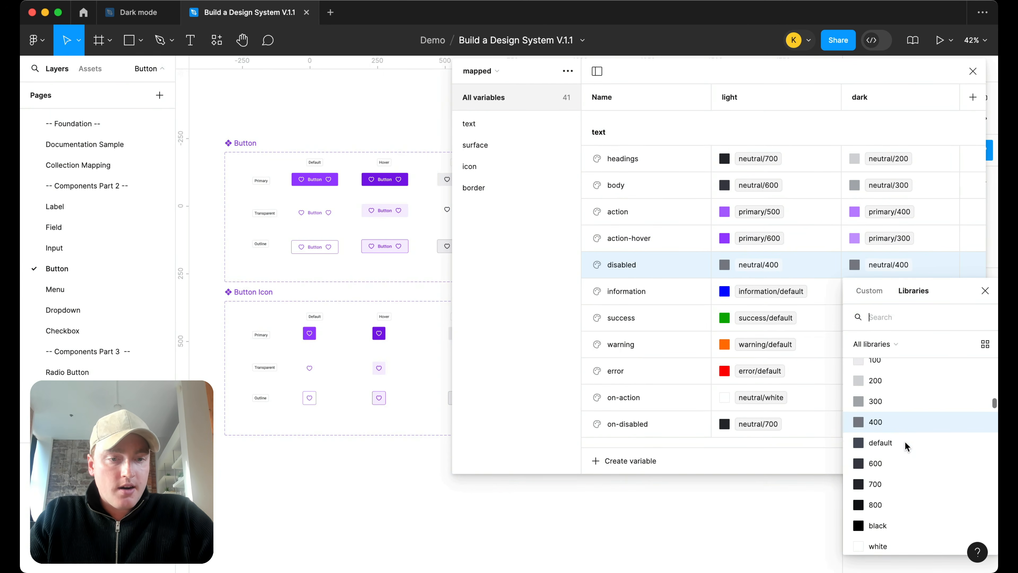
pyautogui.scroll(2, 898, 441)
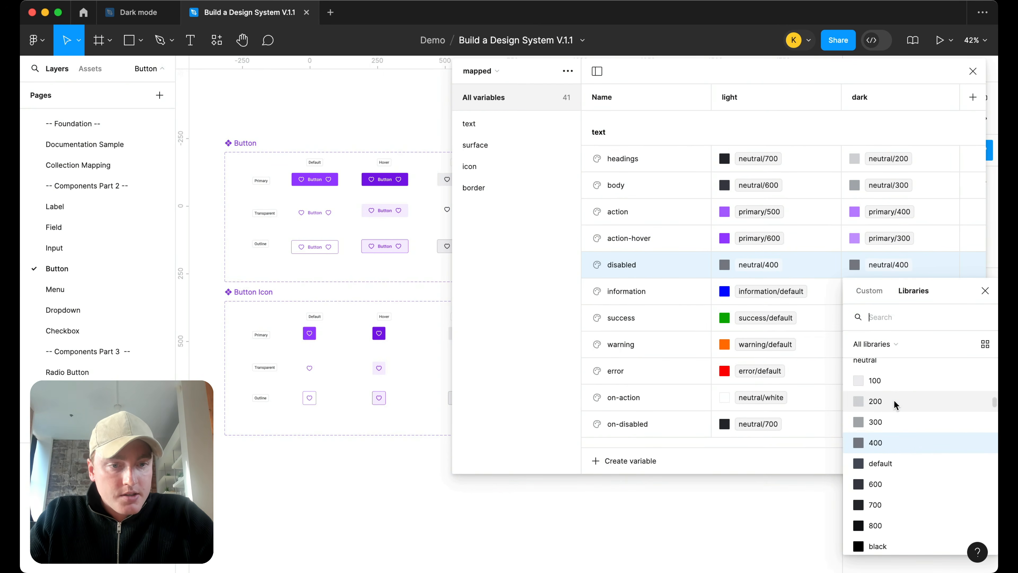
pyautogui.scroll(-1, 891, 474)
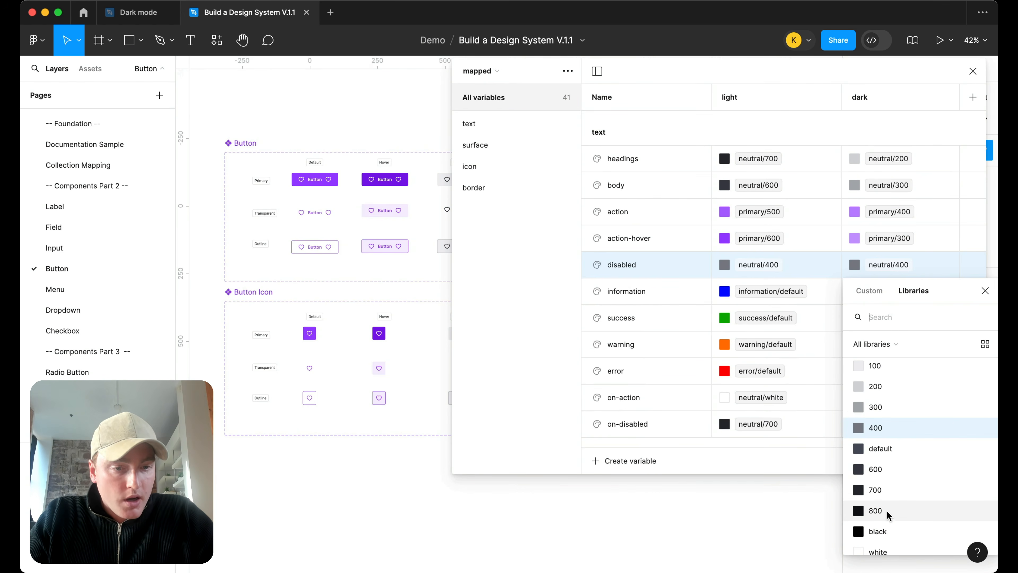
pyautogui.click(892, 446)
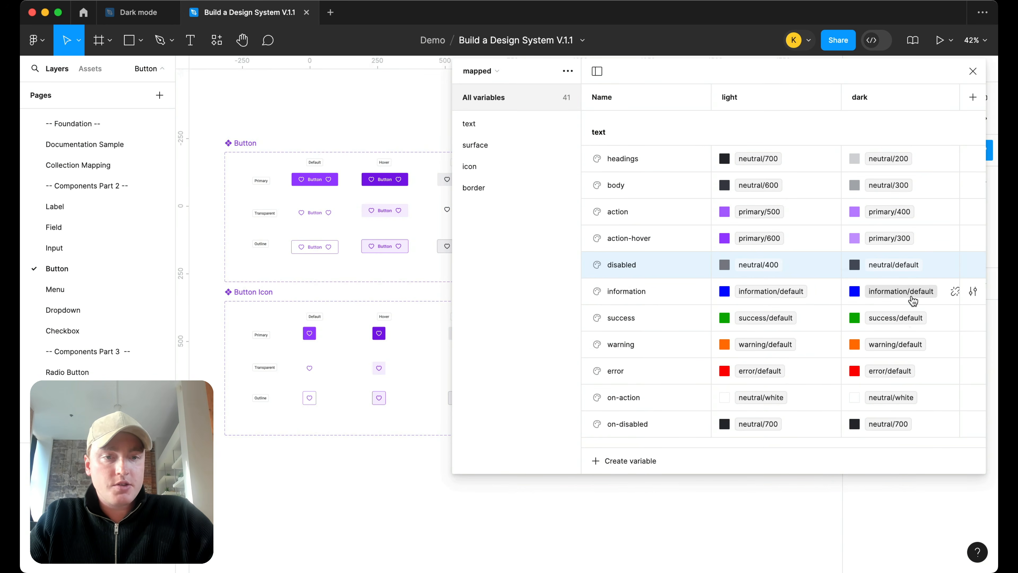
# - Set the dark mode values of the information, success, warning and error text variables to the 400 shade of their respective colors
pyautogui.click(902, 292)
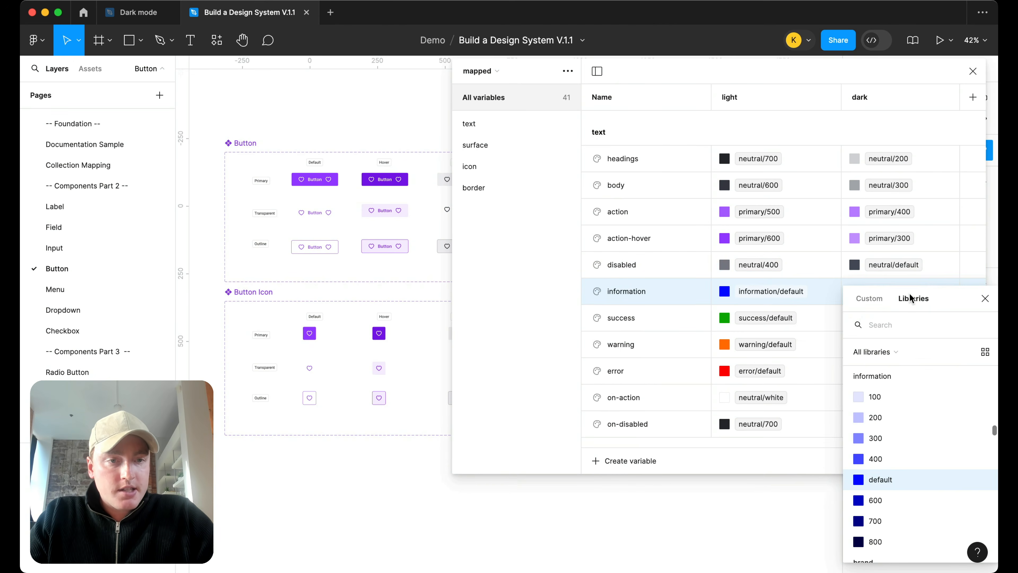
pyautogui.scroll(1, 902, 444)
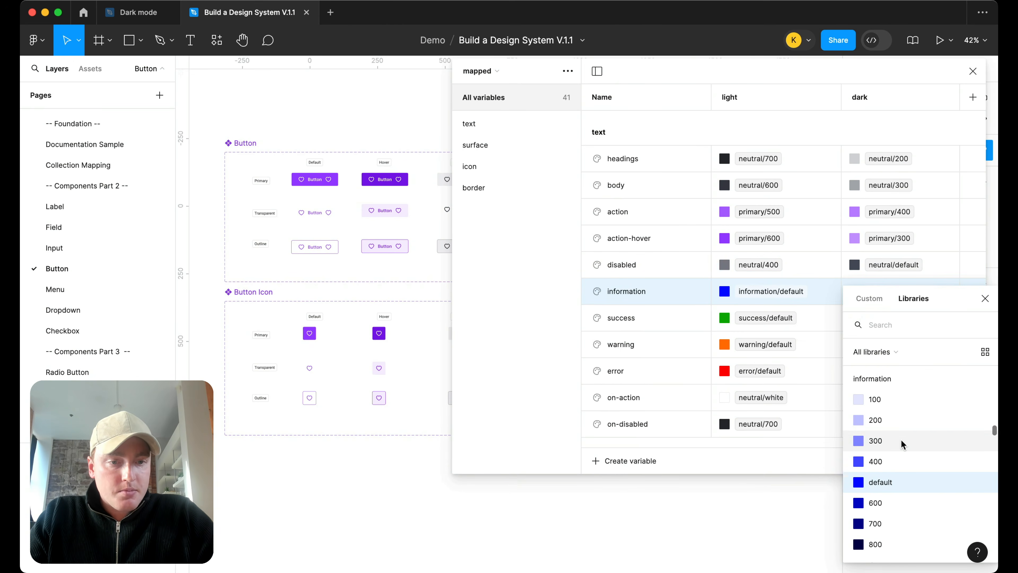
pyautogui.scroll(-1, 900, 465)
pyautogui.click(900, 465)
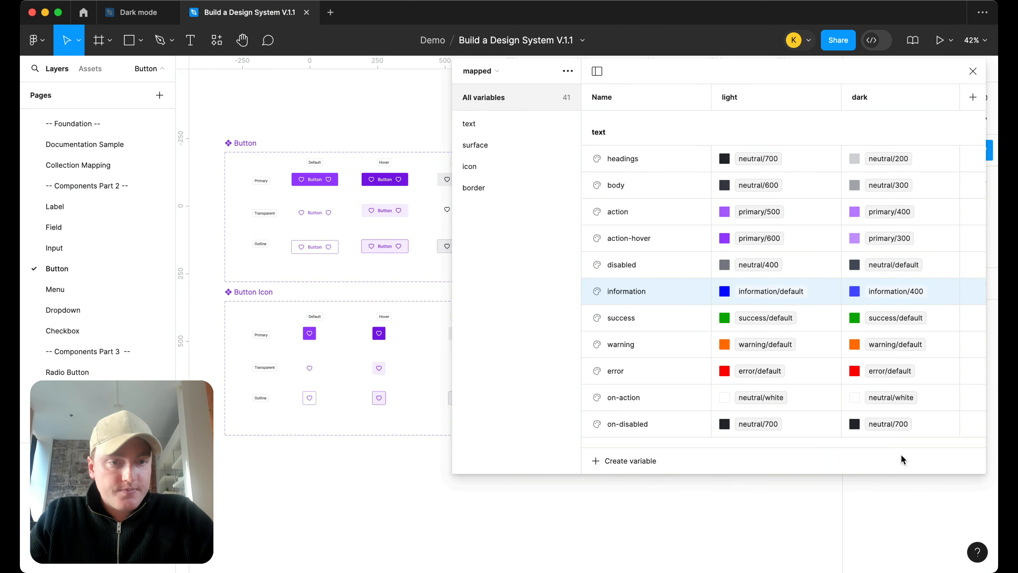
pyautogui.click(902, 323)
pyautogui.click(888, 460)
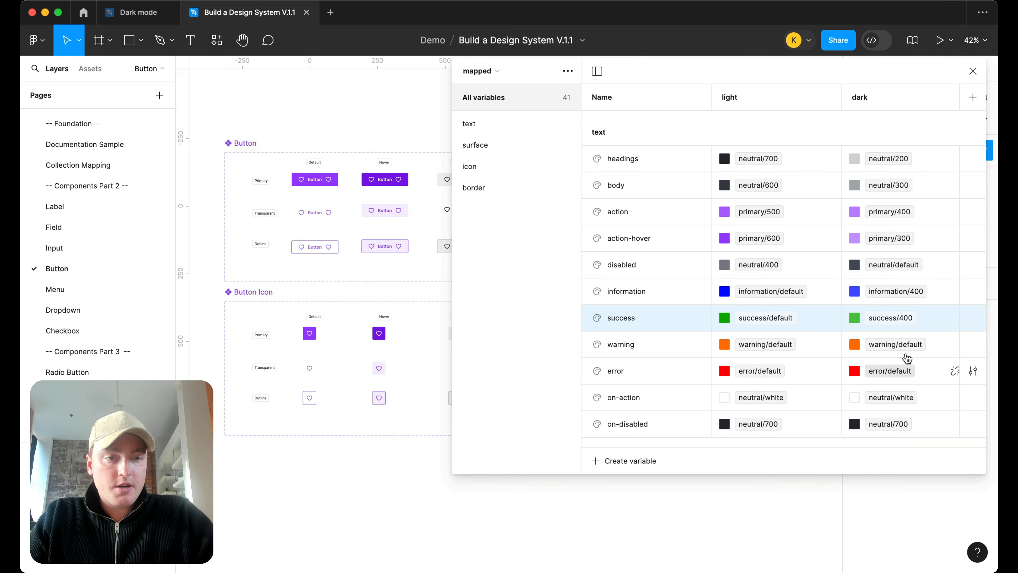
pyautogui.click(903, 346)
pyautogui.click(891, 477)
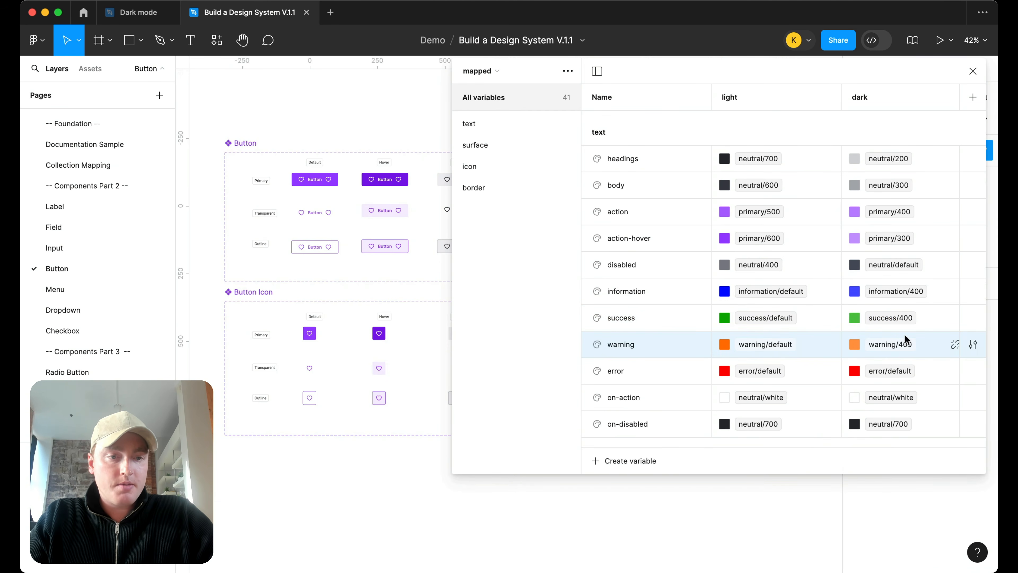
pyautogui.click(900, 372)
pyautogui.click(895, 466)
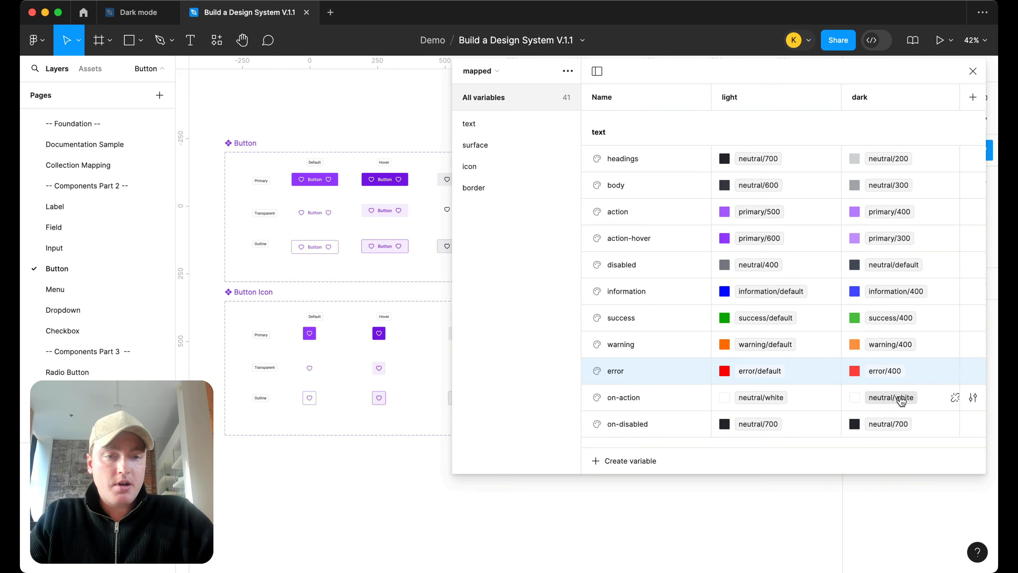
# - Set the dark mode values of the on-action and on-disabled text variables to neutral/black and neutral/200
pyautogui.scroll(-2, 902, 401)
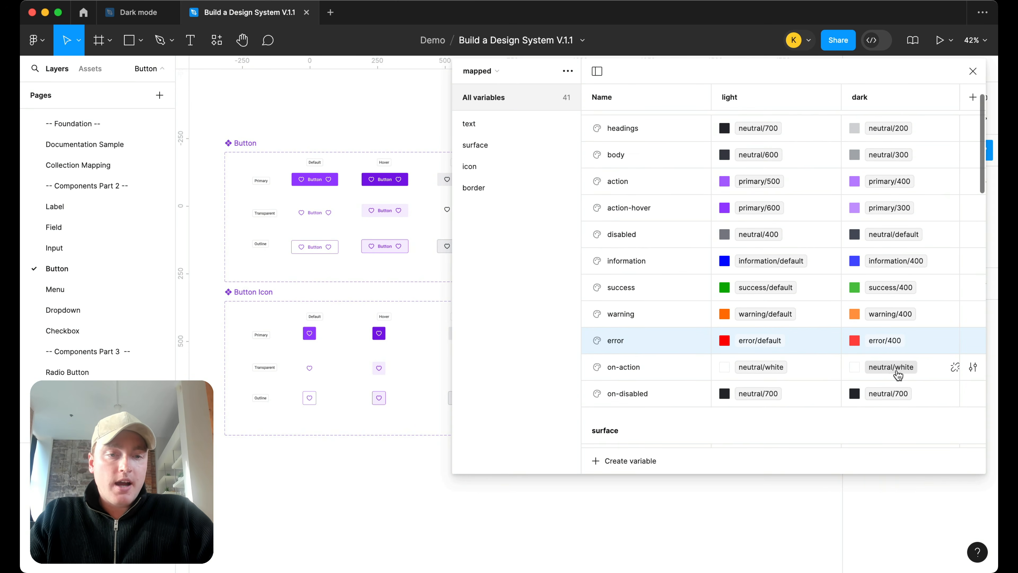
pyautogui.scroll(1, 904, 361)
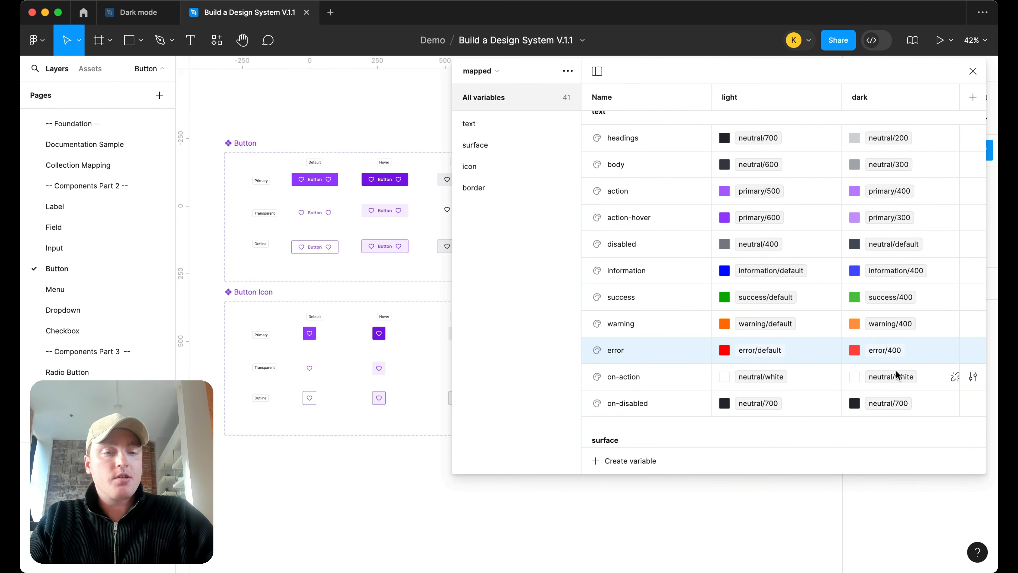
pyautogui.click(893, 379)
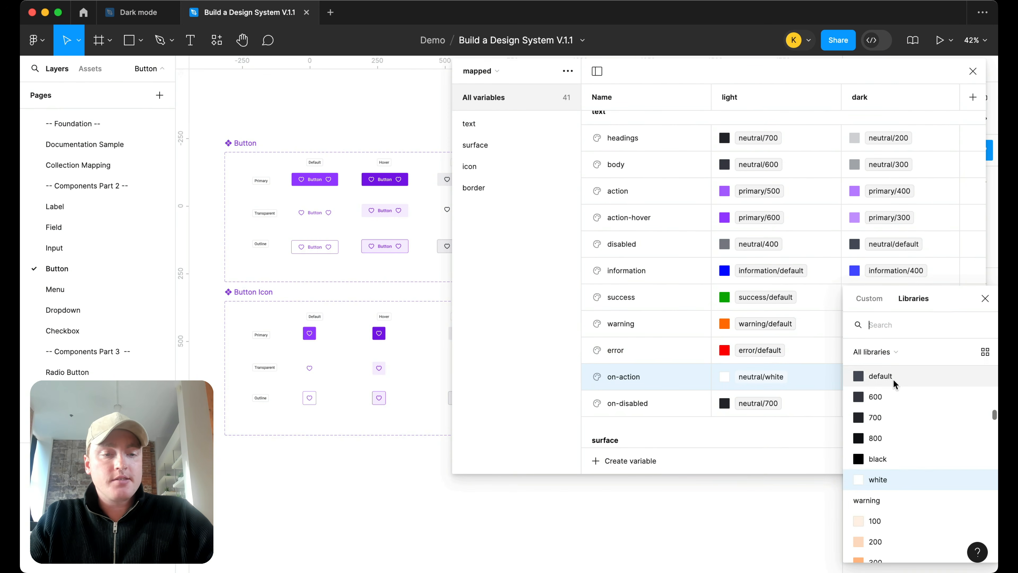
pyautogui.click(890, 458)
pyautogui.click(892, 406)
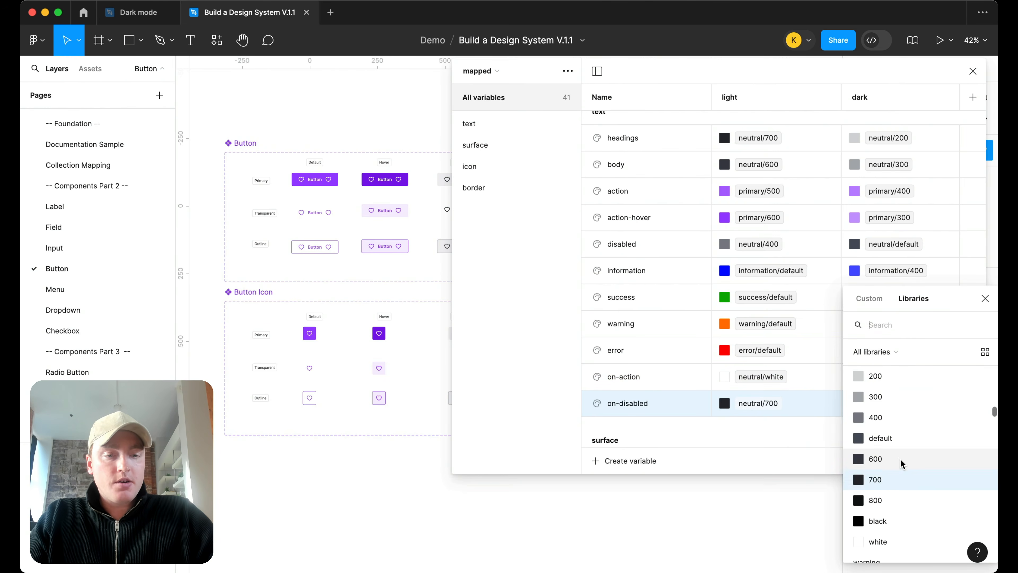
pyautogui.scroll(2, 898, 449)
pyautogui.click(894, 399)
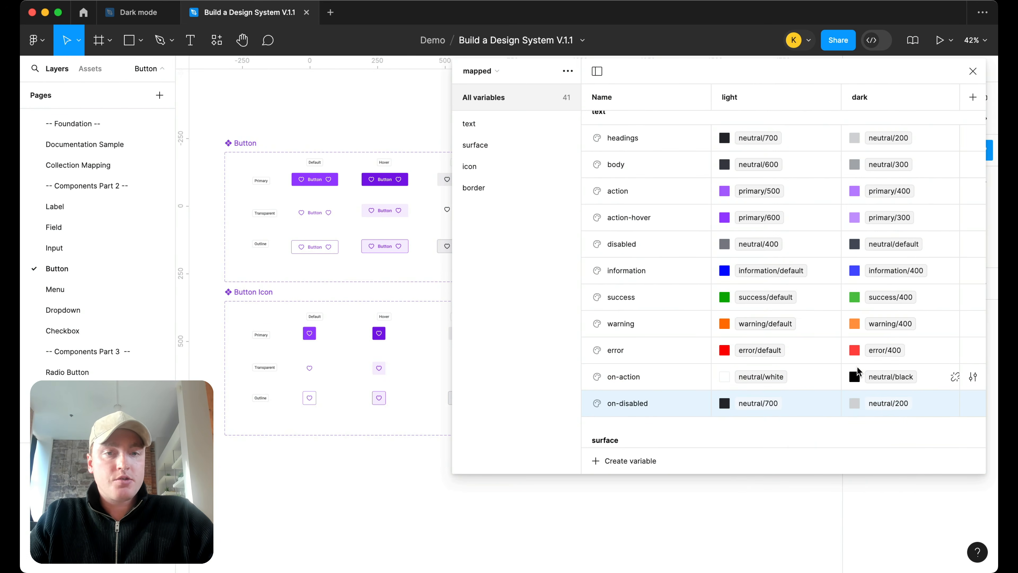
# - Review the dark text values and bring the surface variables of the mapped collection into view
pyautogui.scroll(1, 858, 367)
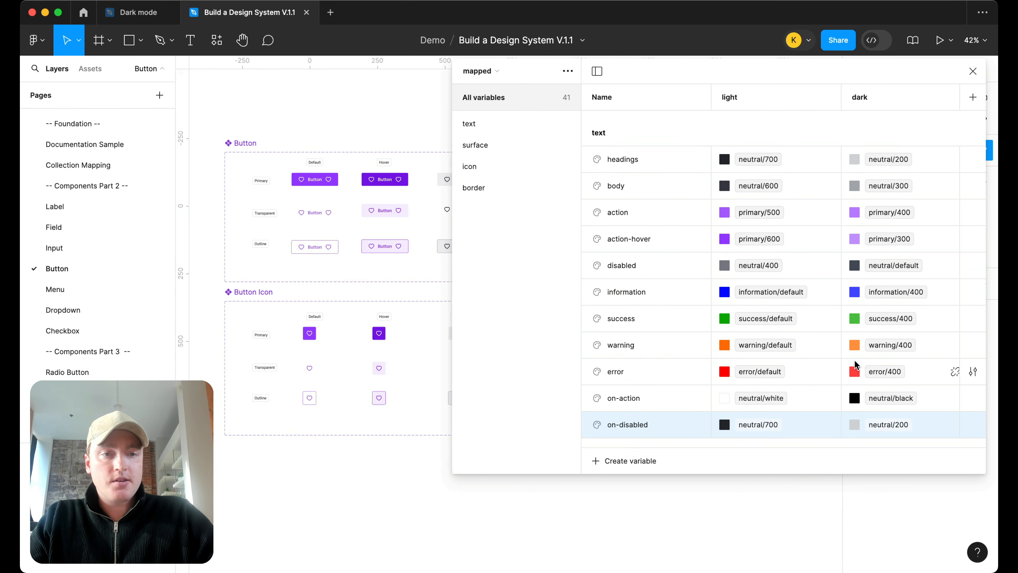
pyautogui.scroll(-5, 856, 367)
pyautogui.scroll(-4, 854, 363)
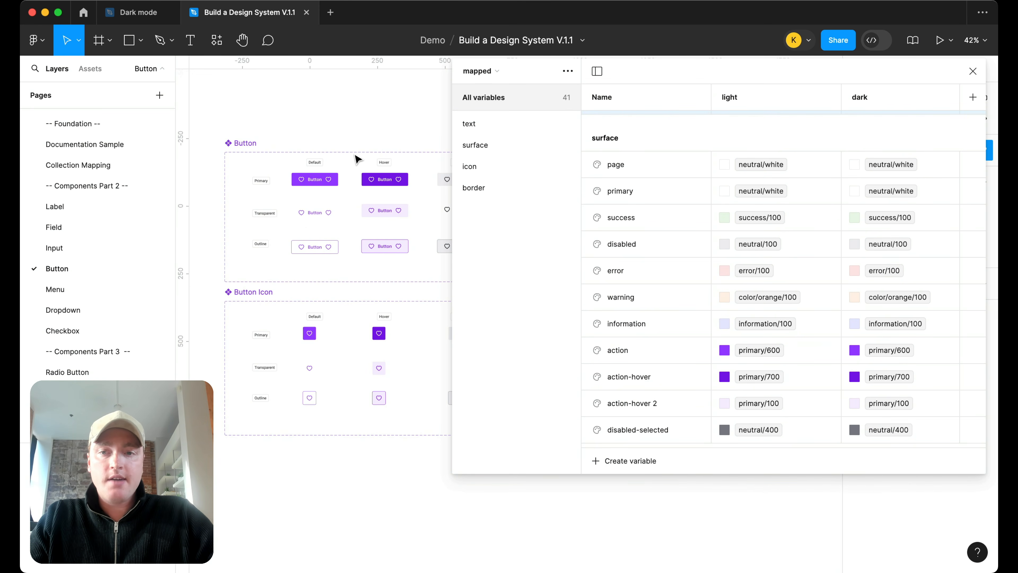
pyautogui.scroll(1, 310, 169)
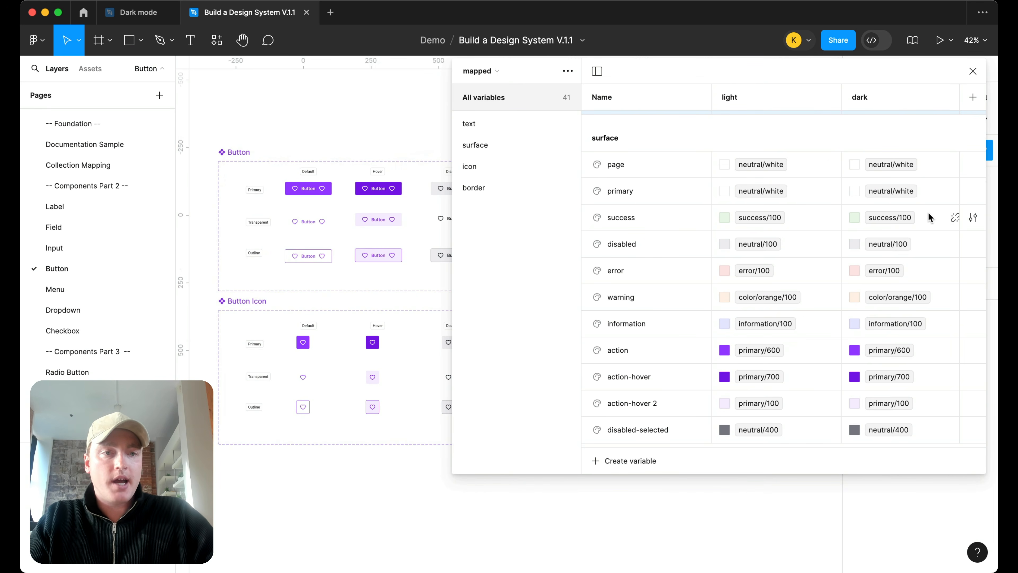
# - Set the dark mode values of the page and primary surface variables to neutral/black
pyautogui.click(892, 165)
pyautogui.click(880, 355)
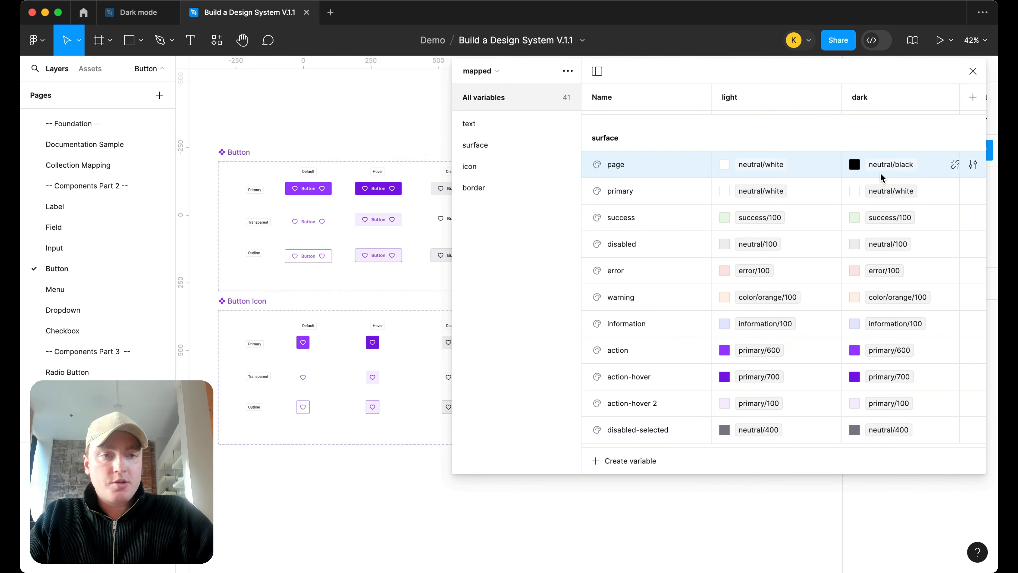
pyautogui.click(891, 191)
pyautogui.click(884, 377)
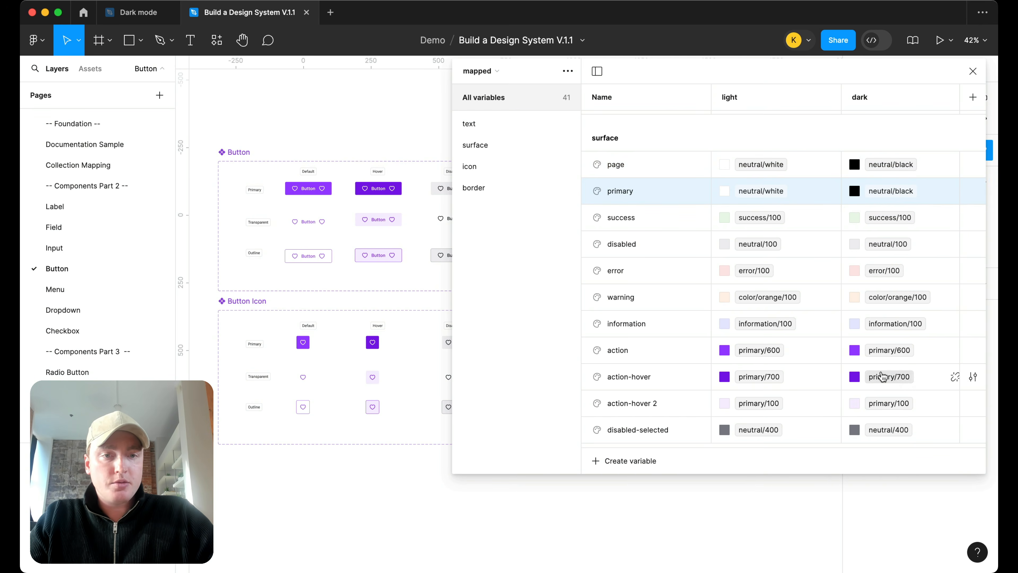
# - Set the dark mode values of the success and disabled surface variables to success/800 and neutral/800
pyautogui.click(886, 219)
pyautogui.scroll(-3, 889, 429)
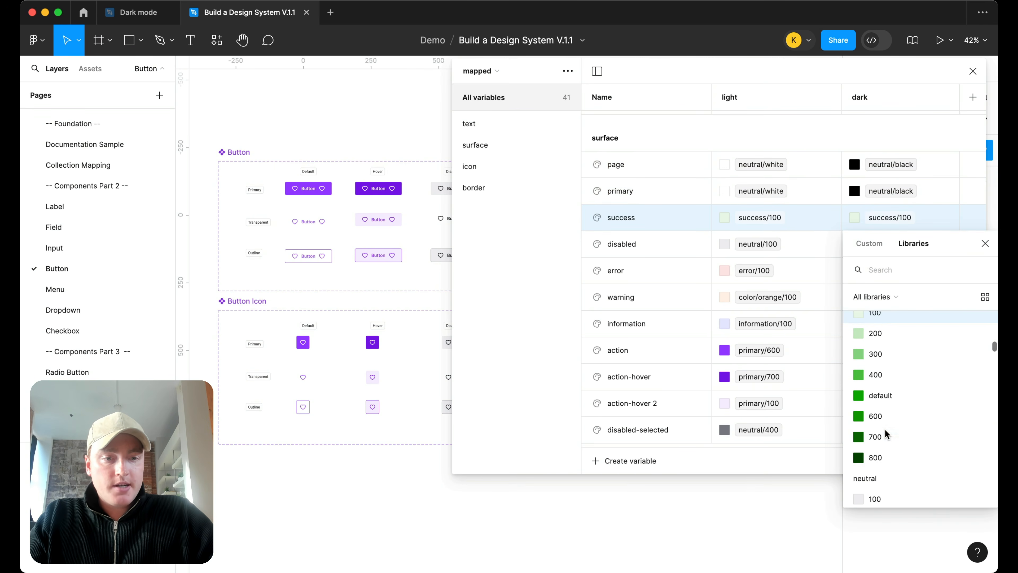
pyautogui.click(889, 457)
pyautogui.click(893, 245)
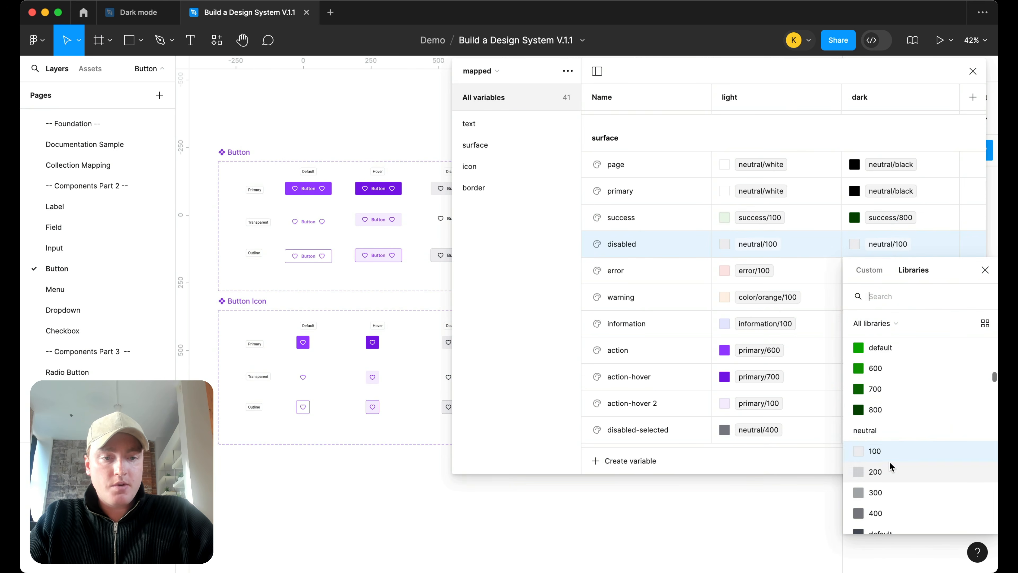
pyautogui.scroll(-3, 888, 466)
pyautogui.scroll(-1, 893, 498)
pyautogui.click(890, 497)
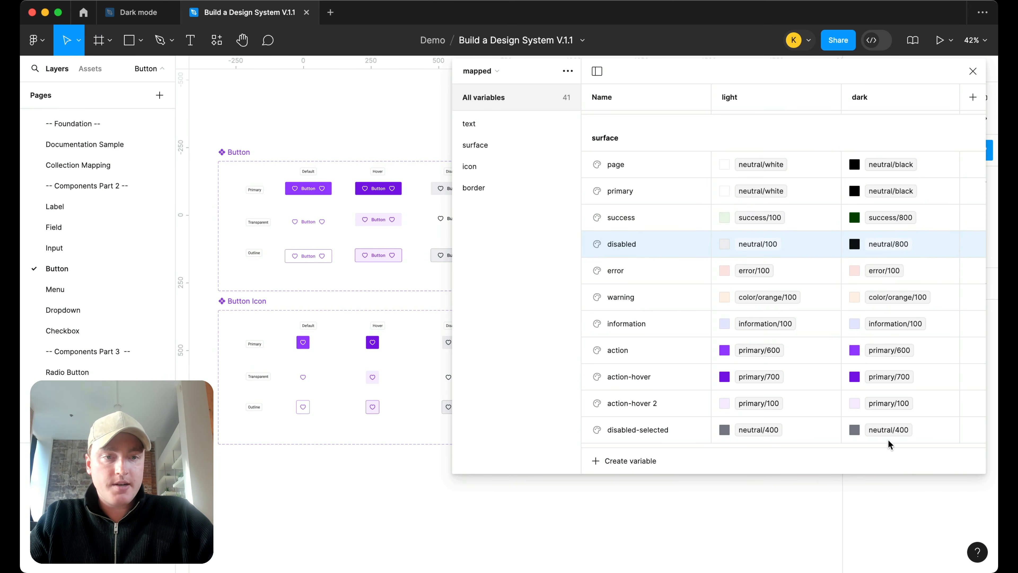
# - Set the dark mode value of the error surface variable to error/800
pyautogui.click(892, 272)
pyautogui.scroll(-3, 886, 403)
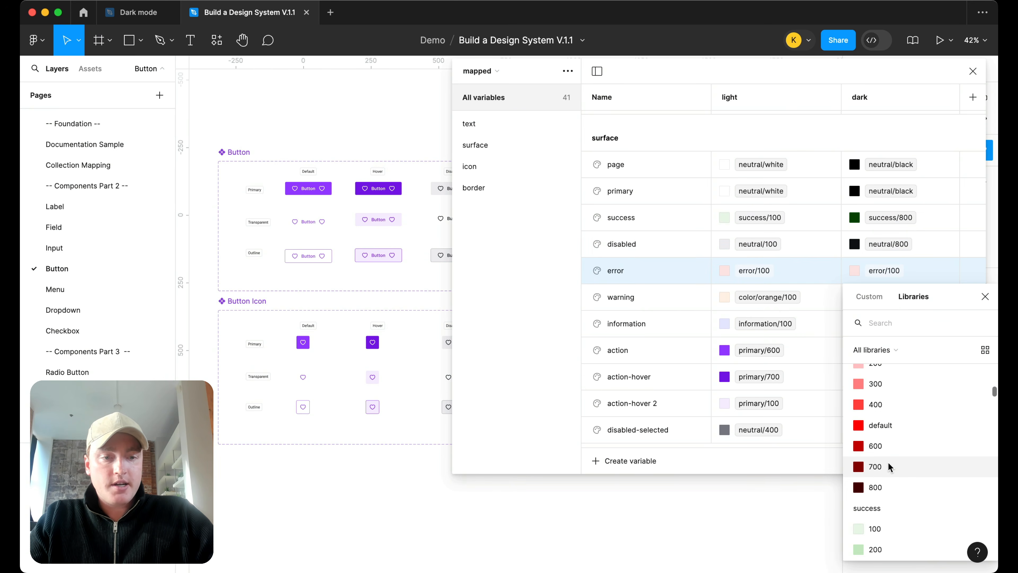
pyautogui.click(884, 486)
# - Search the color variables for "warn" and set the light mode value of the warning surface variable to warning/100
pyautogui.click(898, 298)
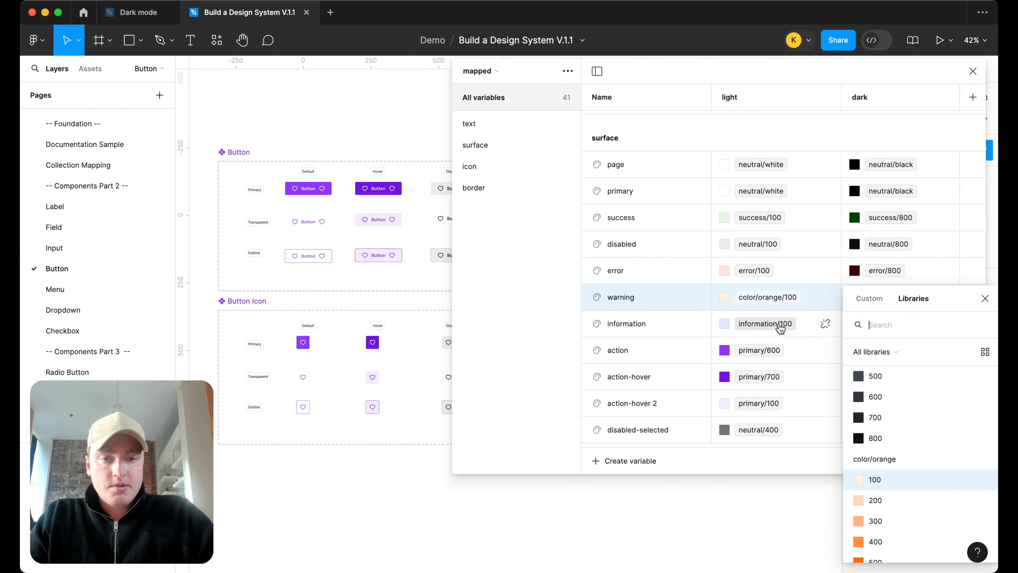
pyautogui.click(792, 294)
pyautogui.click(793, 292)
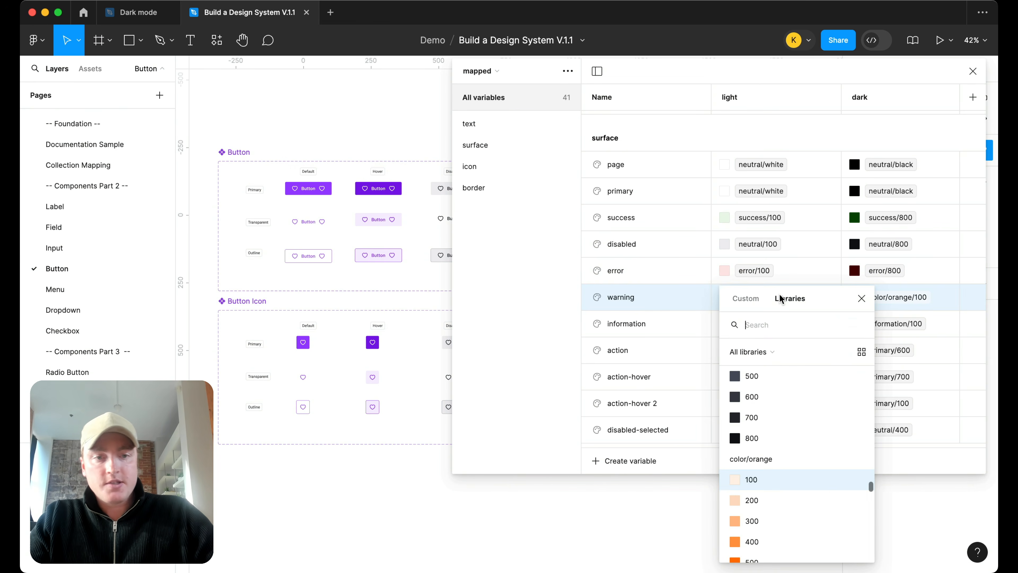
pyautogui.write('warn')
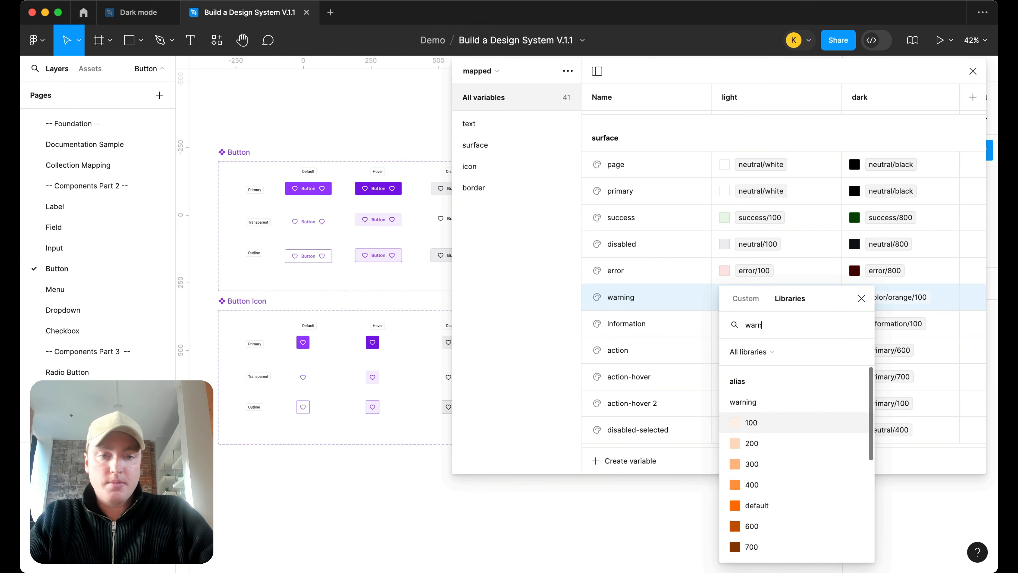
pyautogui.click(772, 424)
# - Set the dark mode values of the warning and information surface variables to warning/800 and information/800
pyautogui.click(890, 301)
pyautogui.scroll(-3, 888, 478)
pyautogui.click(880, 528)
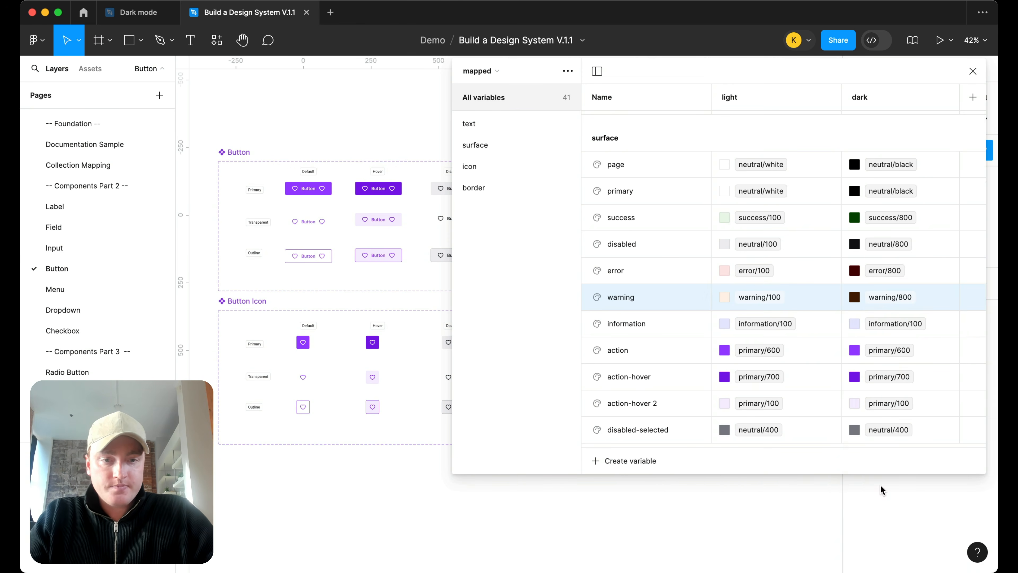
pyautogui.click(893, 323)
pyautogui.scroll(-3, 882, 489)
pyautogui.scroll(-1, 888, 513)
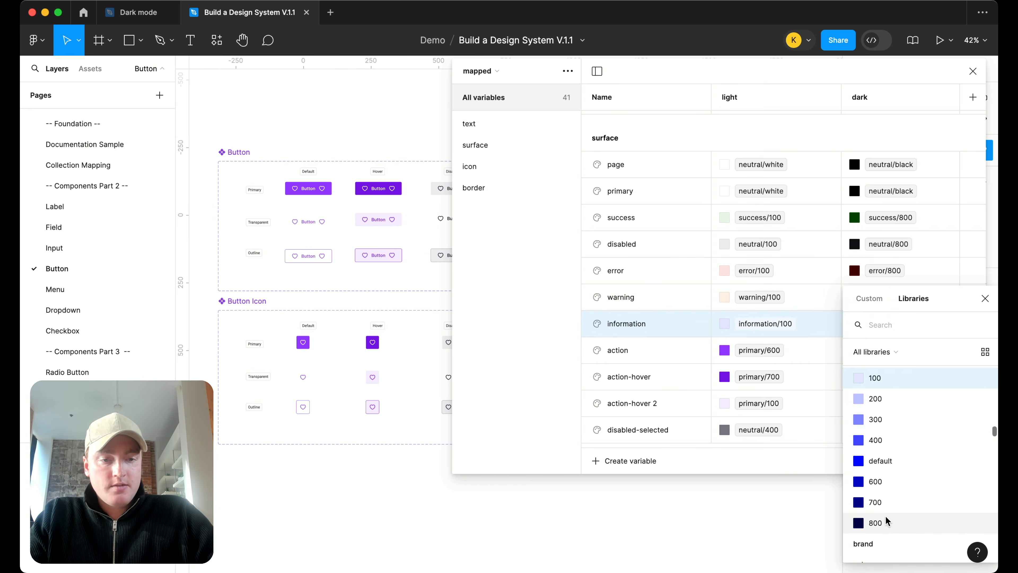
pyautogui.click(888, 521)
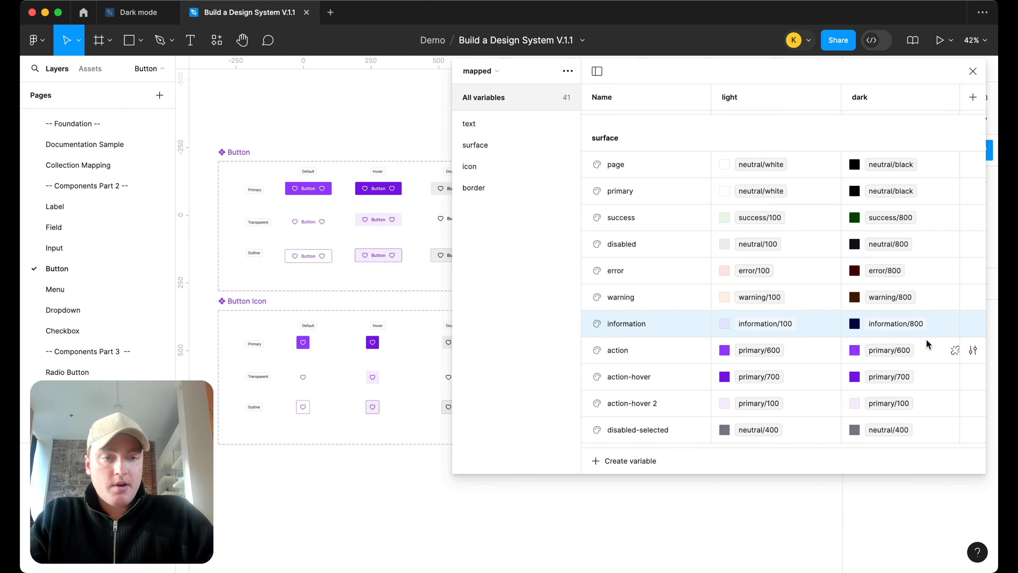
# - Set the dark mode values of the action and action-hover surface variables to primary/400 and primary/200
pyautogui.click(903, 350)
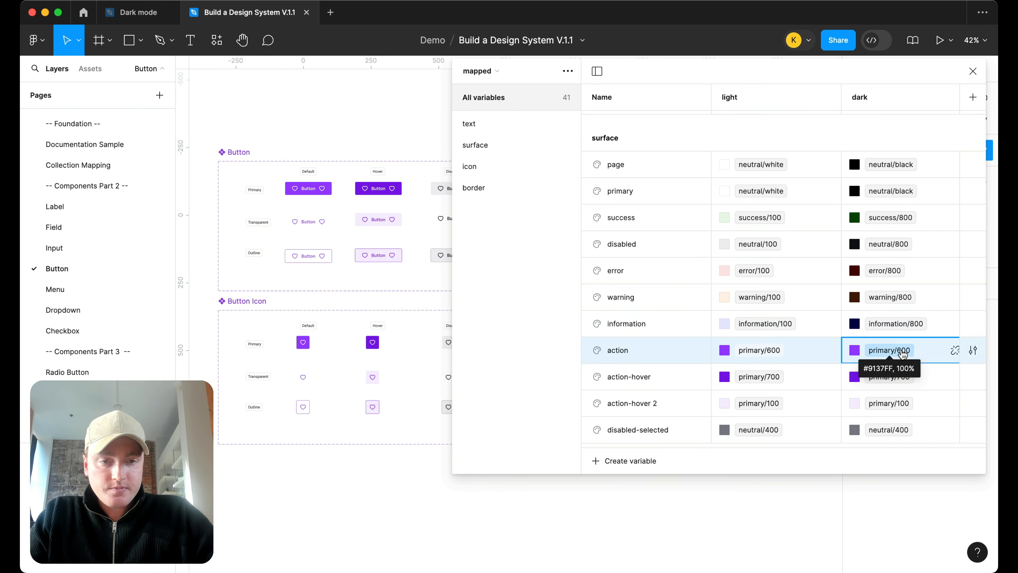
pyautogui.click(898, 439)
pyautogui.click(894, 377)
pyautogui.click(895, 398)
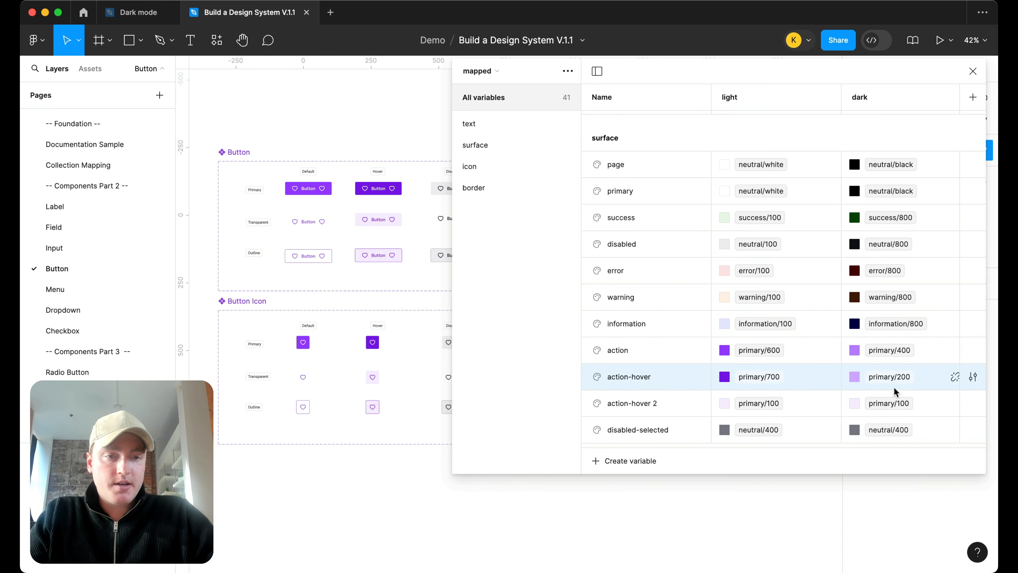
# - Set the dark mode values of the action-hover 2 and disabled-selected surface variables to primary/800 and neutral/600
pyautogui.scroll(-1, 896, 414)
pyautogui.click(898, 397)
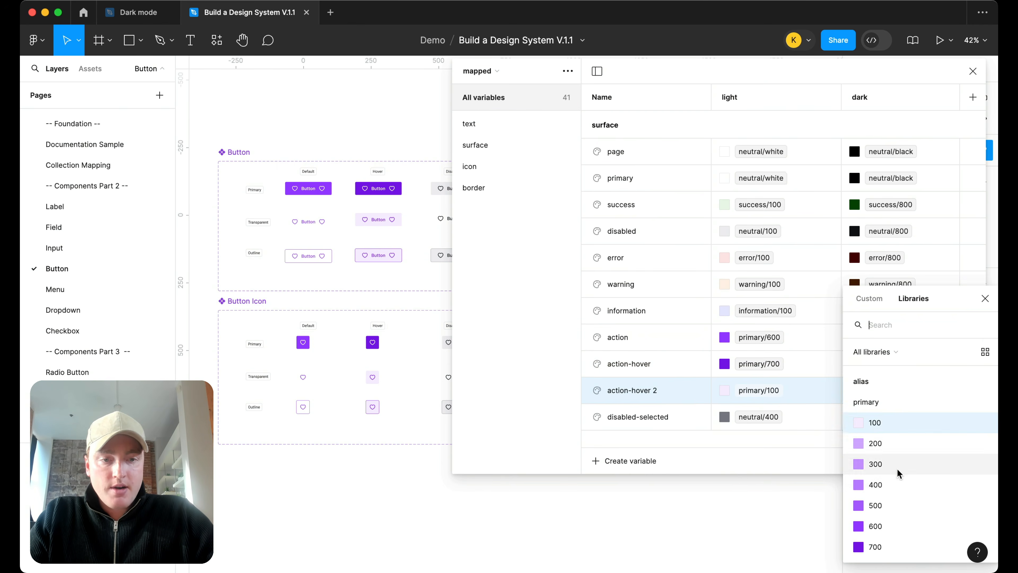
pyautogui.scroll(-3, 897, 465)
pyautogui.click(896, 471)
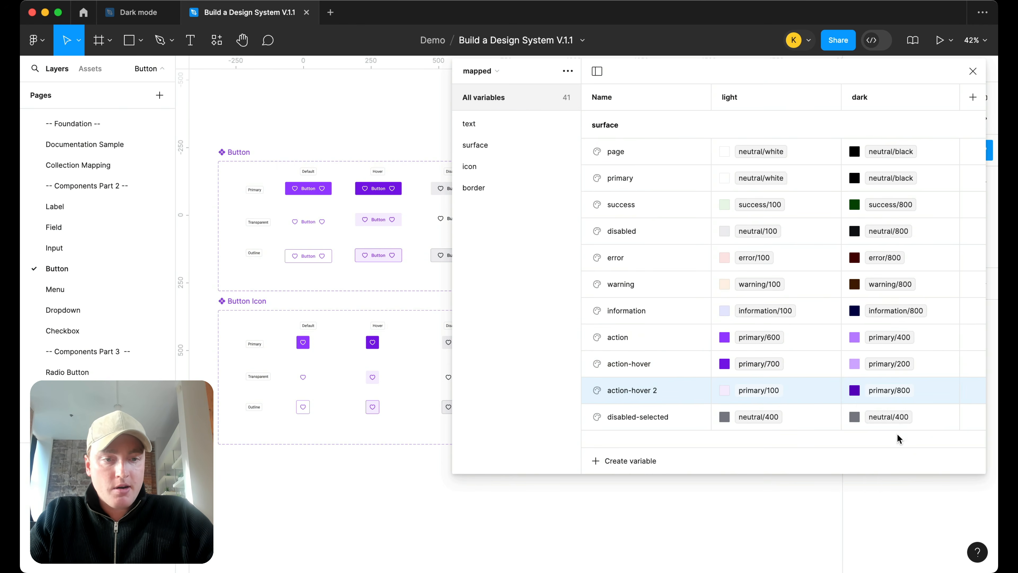
pyautogui.click(900, 419)
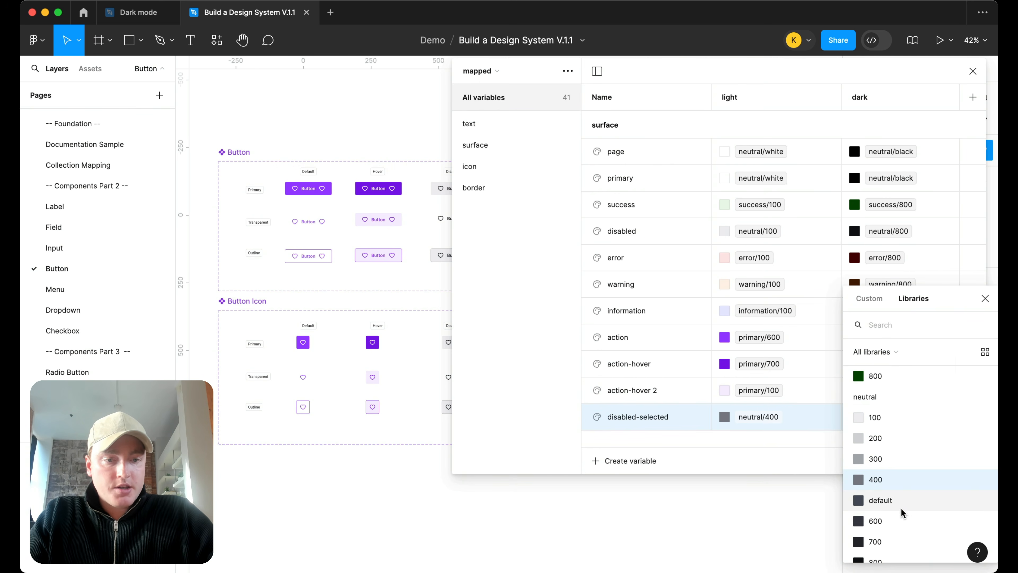
pyautogui.click(902, 516)
# - Set the dark mode values of the primary and information icon variables to neutral/400 and information/400
pyautogui.scroll(-15, 891, 395)
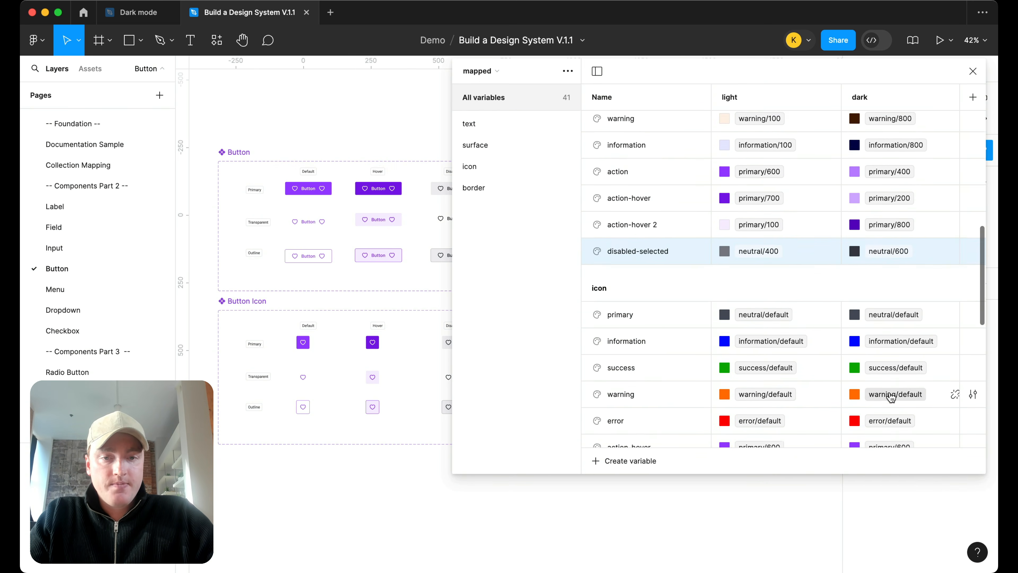
pyautogui.scroll(8, 890, 392)
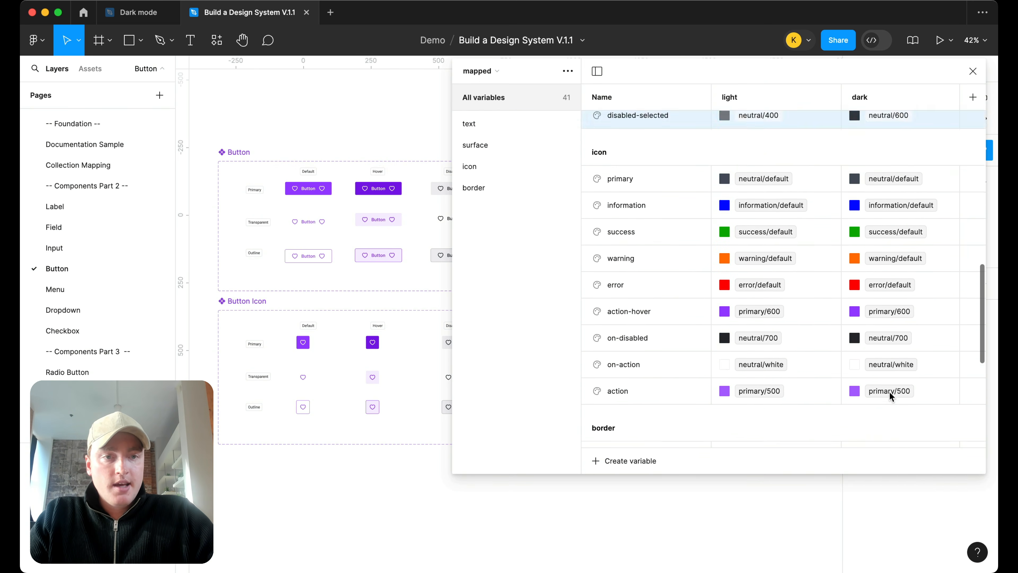
pyautogui.click(891, 201)
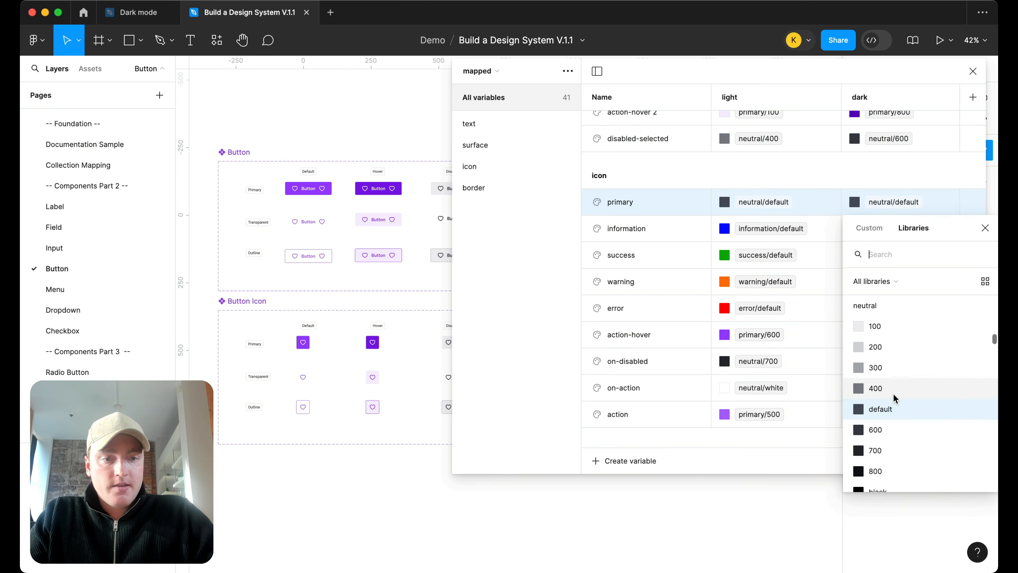
pyautogui.click(895, 388)
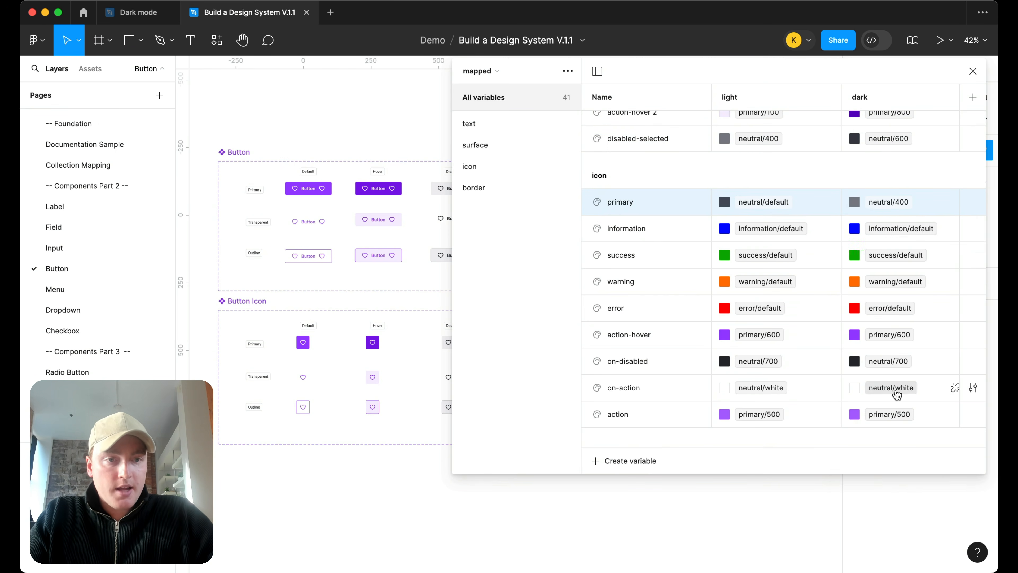
pyautogui.click(907, 231)
pyautogui.click(898, 397)
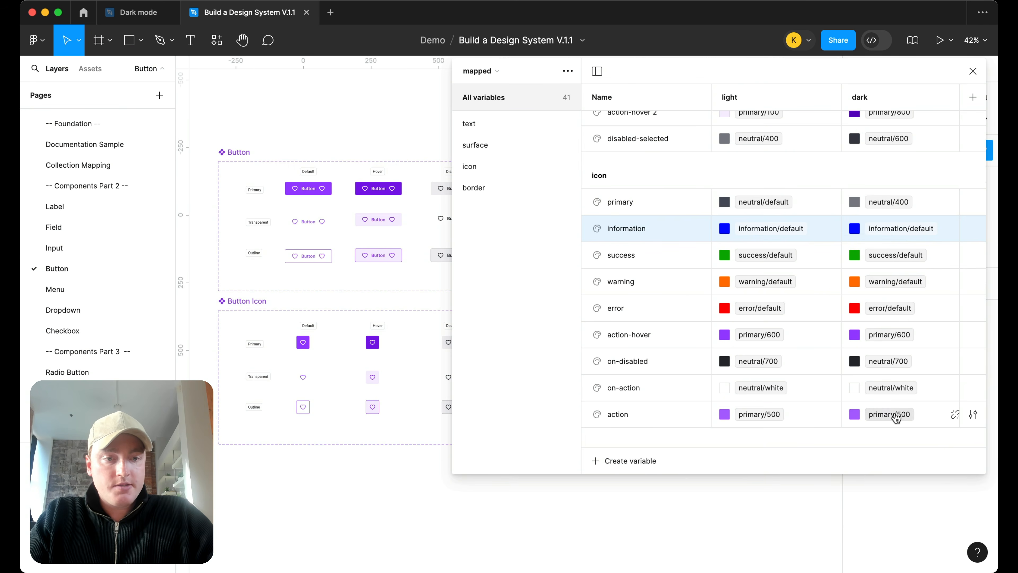
# - Set the dark mode values of the success, warning and error icon variables to the 400 shade of their respective colors
pyautogui.click(905, 260)
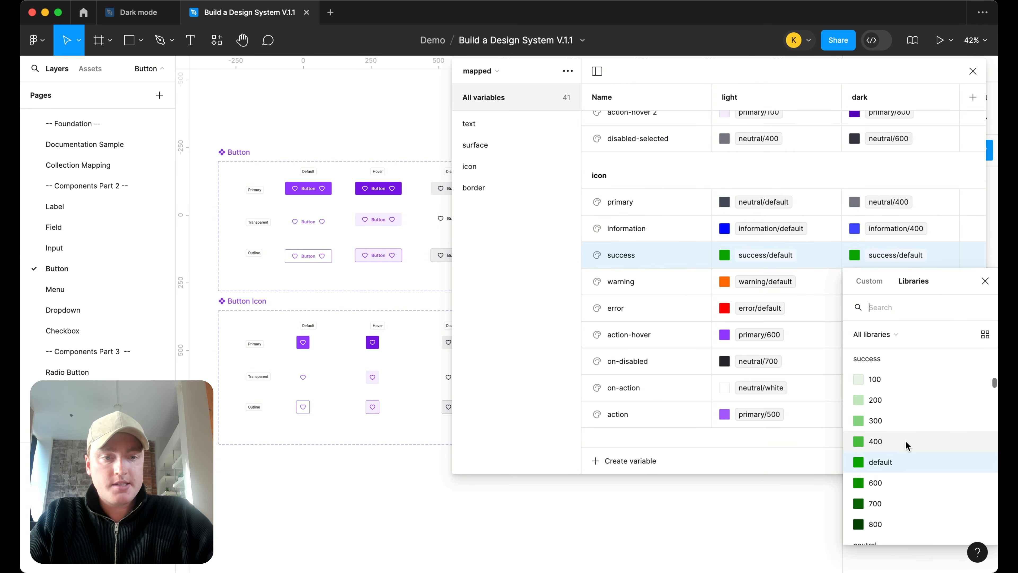
pyautogui.click(907, 286)
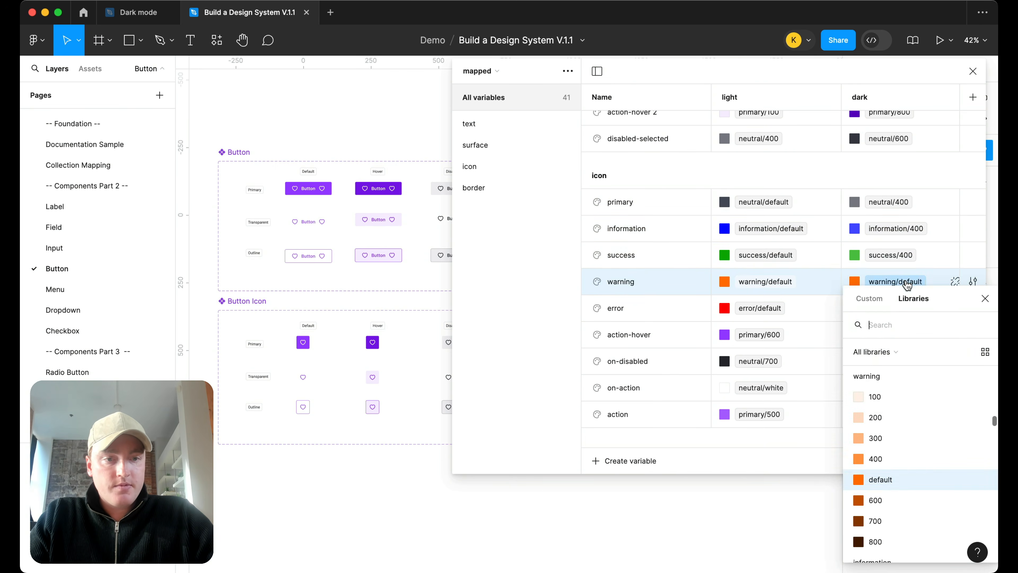
pyautogui.click(882, 455)
pyautogui.click(903, 309)
pyautogui.click(902, 309)
pyautogui.click(888, 457)
# - Set the dark mode values of the action-hover and on-disabled icon variables to primary/300 and neutral/200
pyautogui.scroll(-1, 886, 332)
pyautogui.click(898, 306)
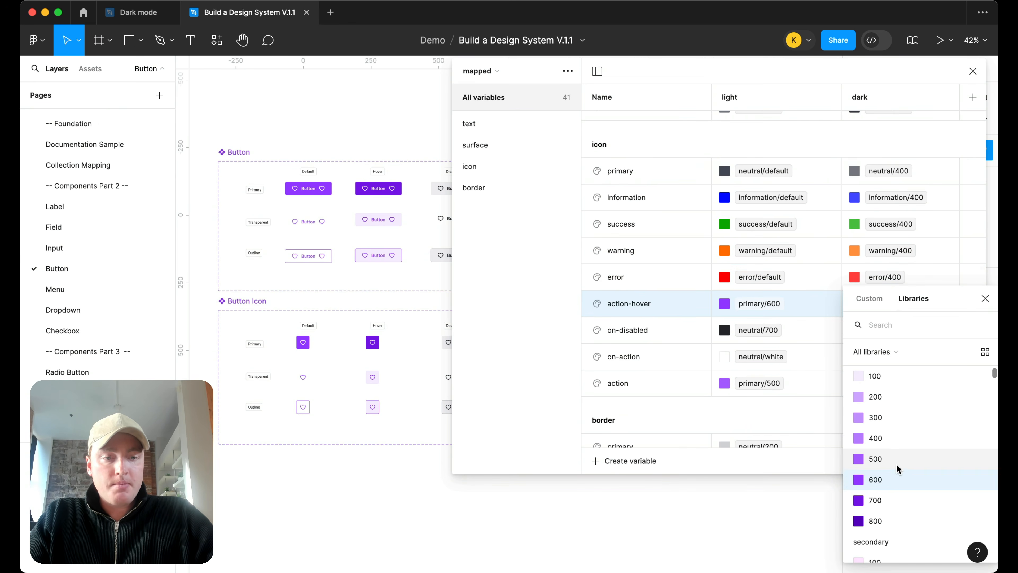
pyautogui.scroll(1, 897, 435)
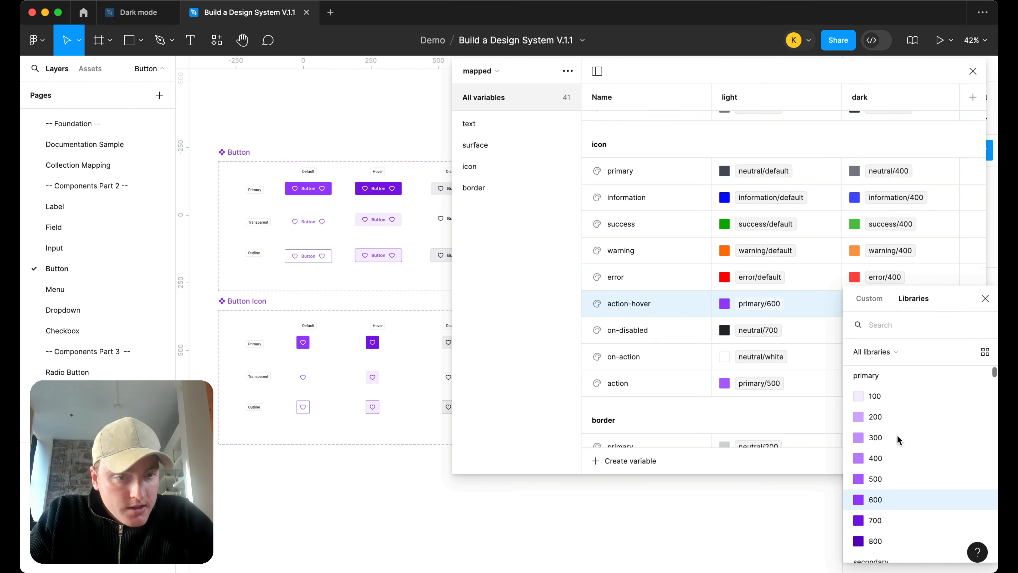
pyautogui.click(895, 441)
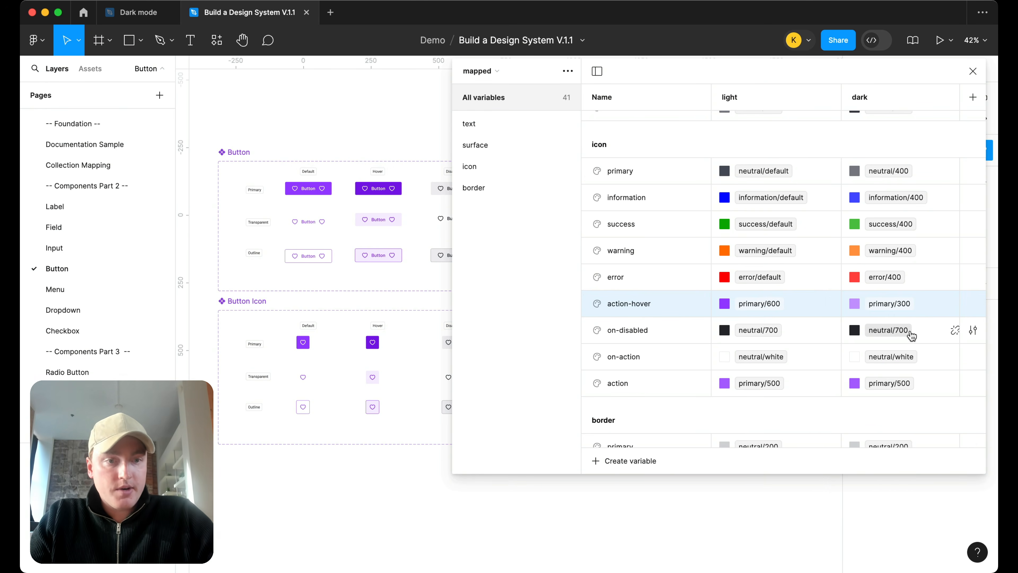
pyautogui.click(898, 331)
pyautogui.click(903, 379)
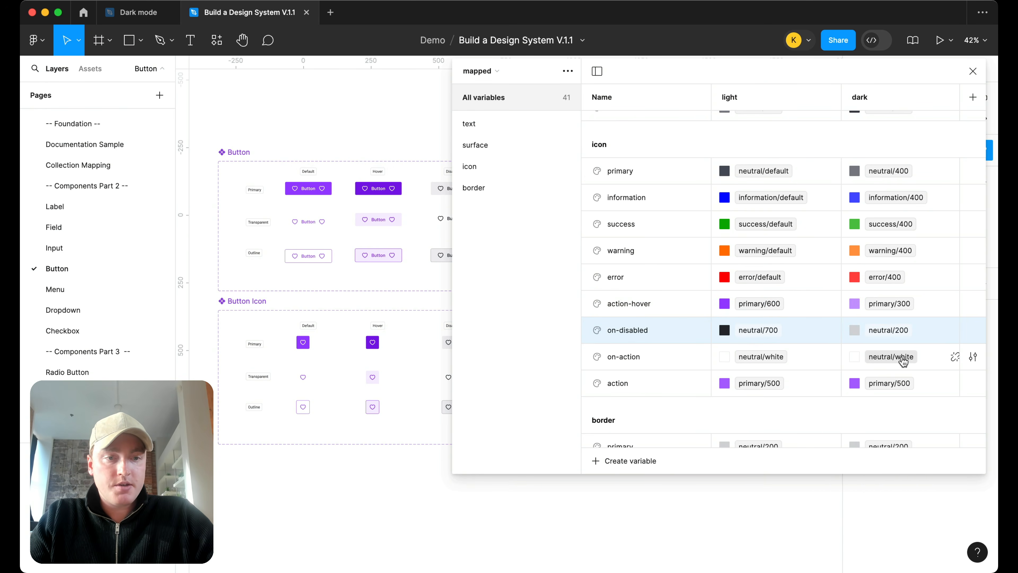
# - Set the dark mode values of the on-action and action icon variables to neutral/black and primary/400
pyautogui.click(902, 357)
pyautogui.click(900, 461)
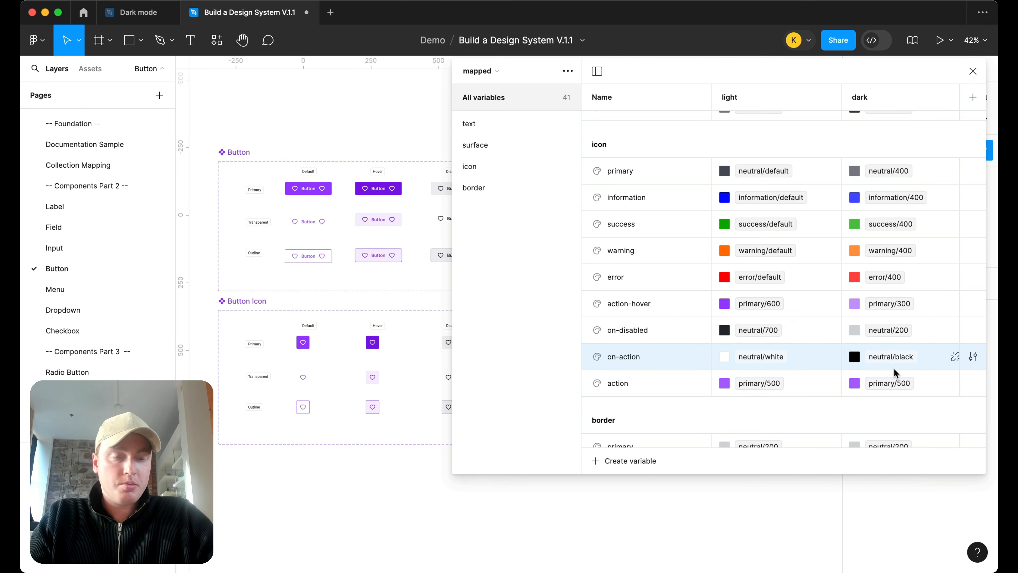
pyautogui.click(893, 384)
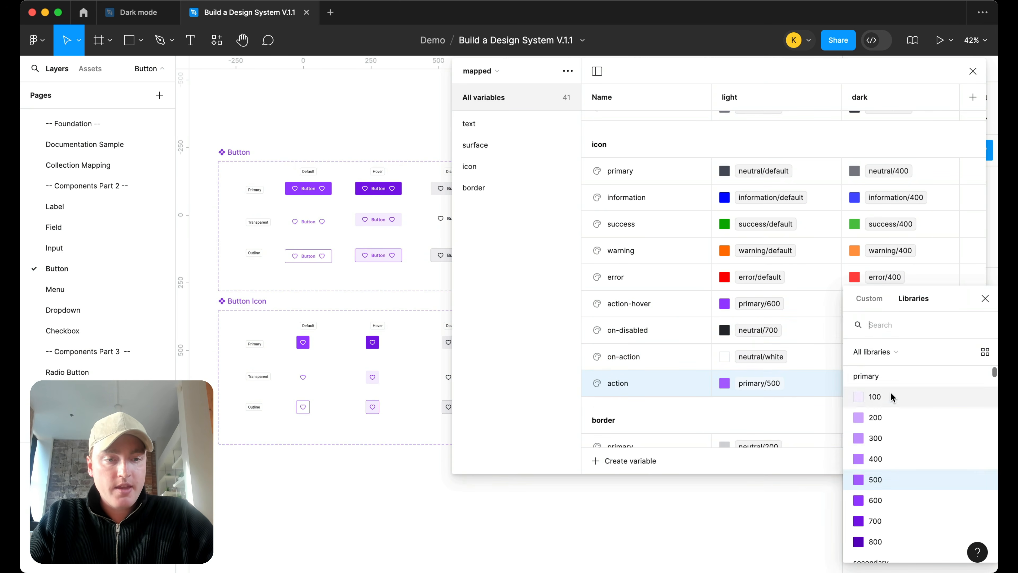
pyautogui.click(901, 459)
# - Set the dark mode values of the primary and secondary border variables to neutral/700 and primary/400
pyautogui.scroll(-5, 903, 357)
pyautogui.scroll(-3, 906, 356)
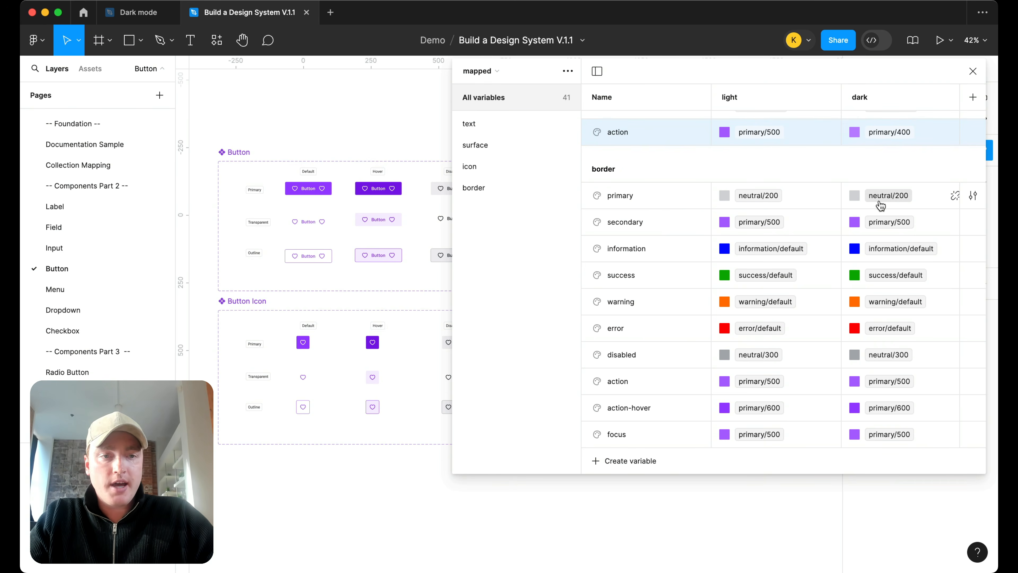
pyautogui.moveTo(885, 200)
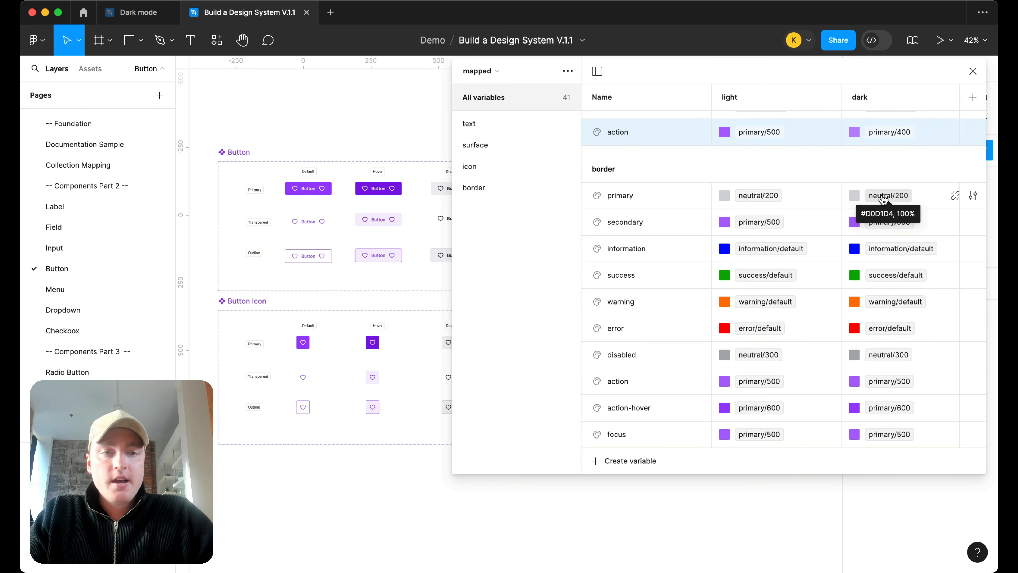
pyautogui.click(884, 199)
pyautogui.scroll(-3, 898, 345)
pyautogui.scroll(-1, 884, 463)
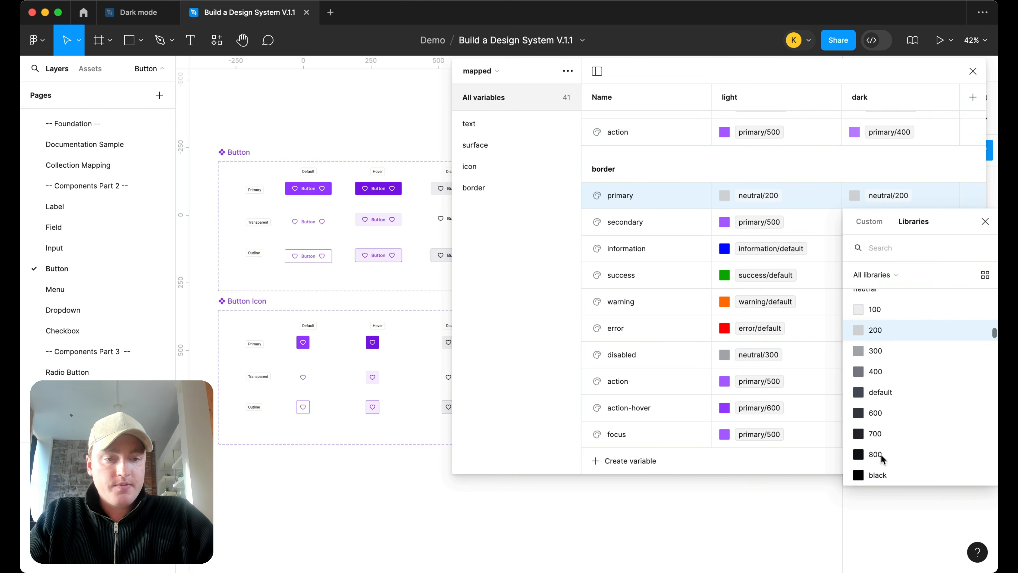
pyautogui.click(887, 435)
pyautogui.click(896, 222)
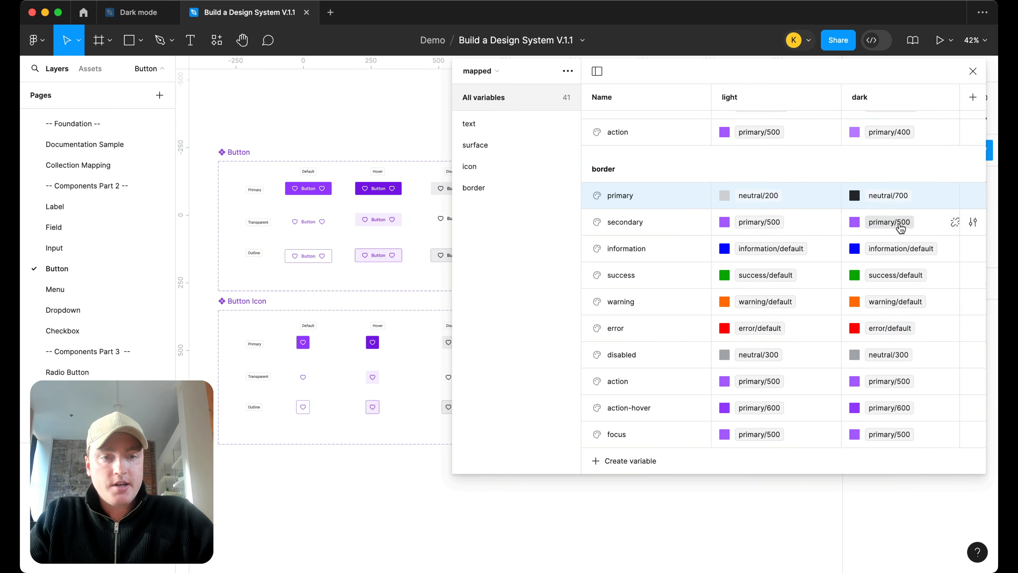
pyautogui.click(900, 405)
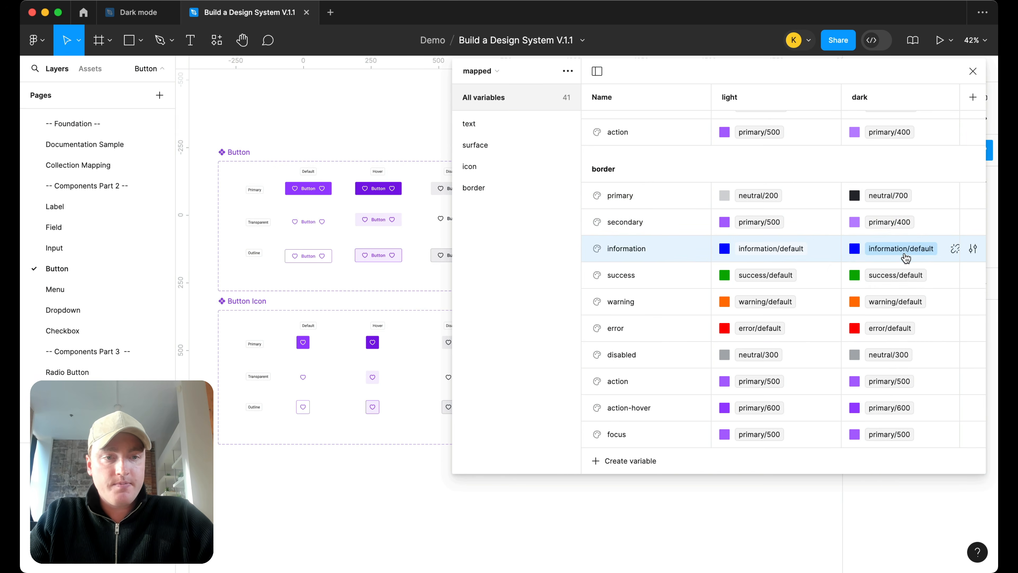
# - Set the dark mode values of the information, success, warning and error border variables to the 400 shade of their respective colors
pyautogui.click(901, 249)
pyautogui.click(902, 436)
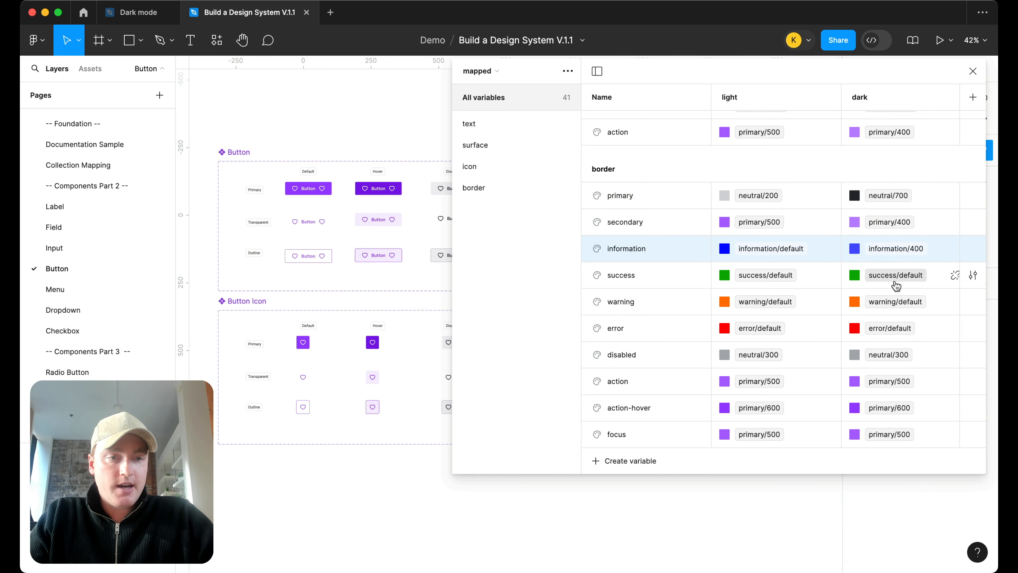
pyautogui.click(894, 275)
pyautogui.click(893, 459)
pyautogui.click(903, 301)
pyautogui.click(887, 460)
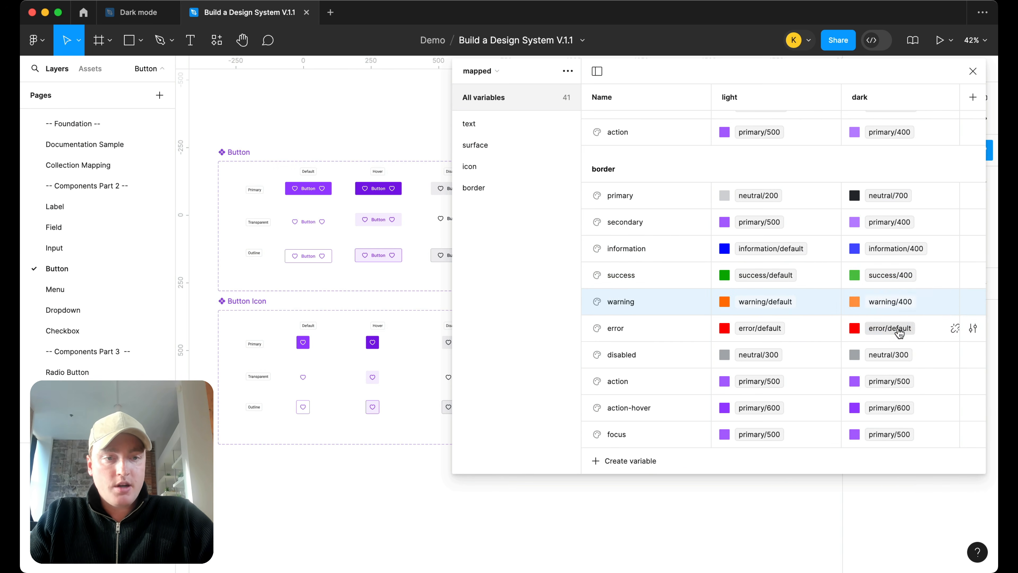
pyautogui.click(897, 330)
pyautogui.click(884, 460)
# - Set the dark mode values of the disabled and action border variables to neutral/600 and primary/400
pyautogui.click(889, 355)
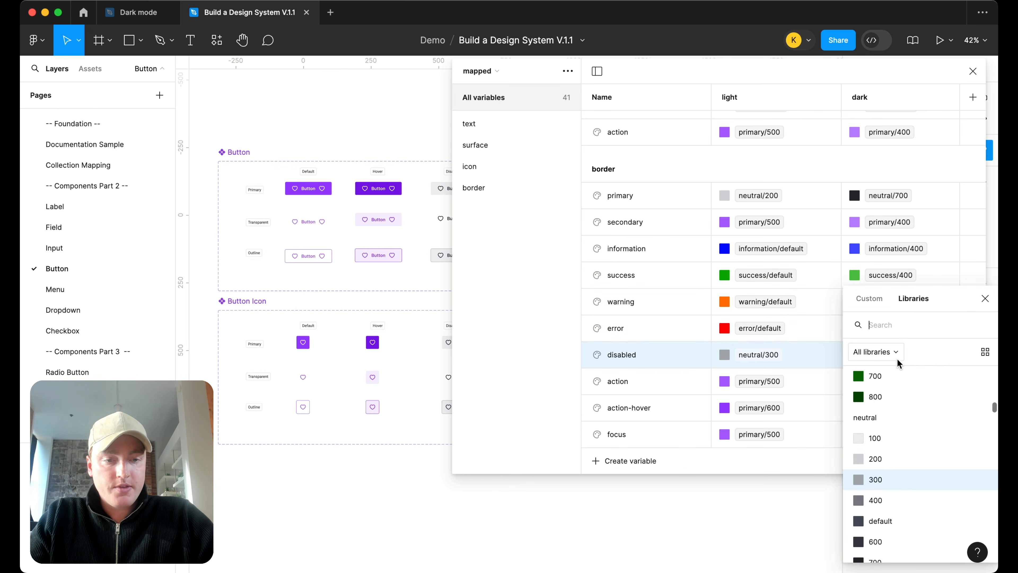
pyautogui.scroll(-3, 897, 481)
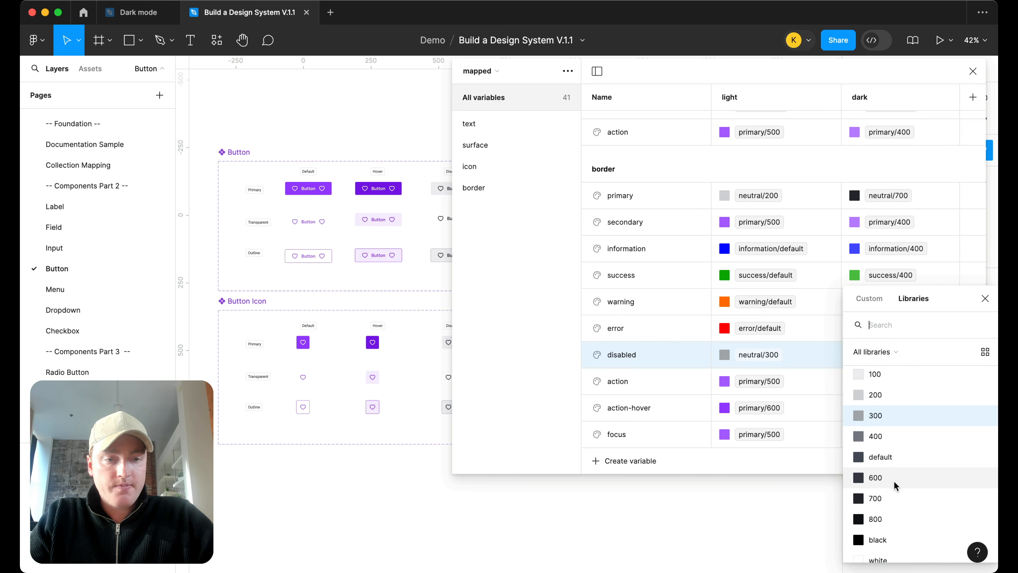
pyautogui.click(895, 483)
pyautogui.click(897, 382)
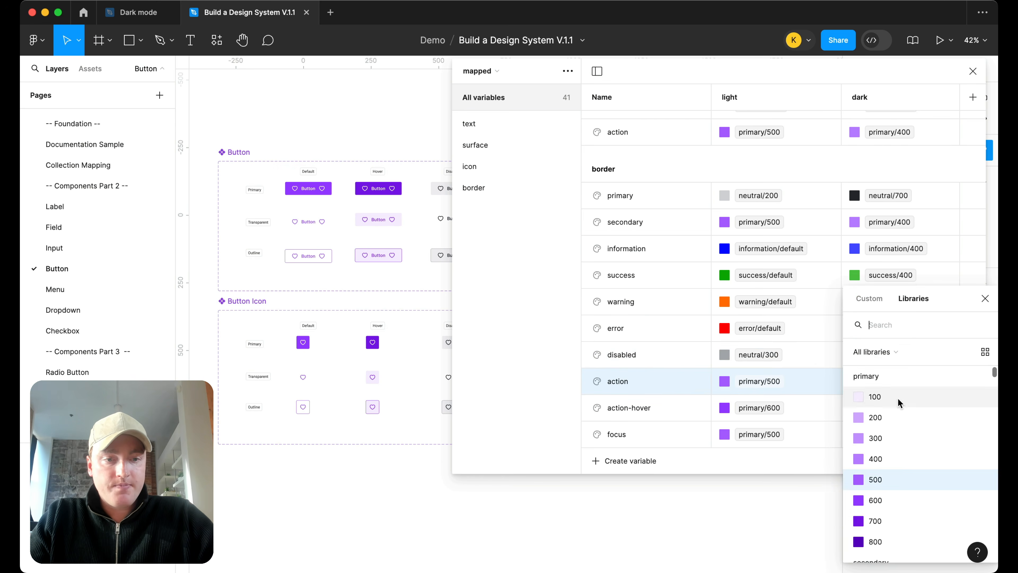
pyautogui.click(897, 461)
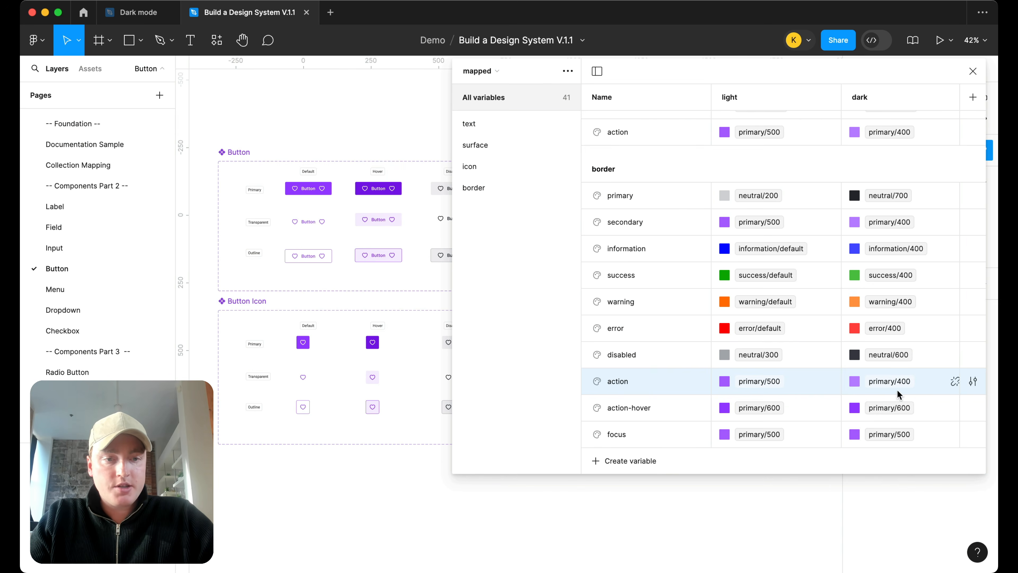
# - Set the dark mode values of the action-hover and focus border variables to primary/300 and primary/400
pyautogui.click(896, 409)
pyautogui.click(901, 423)
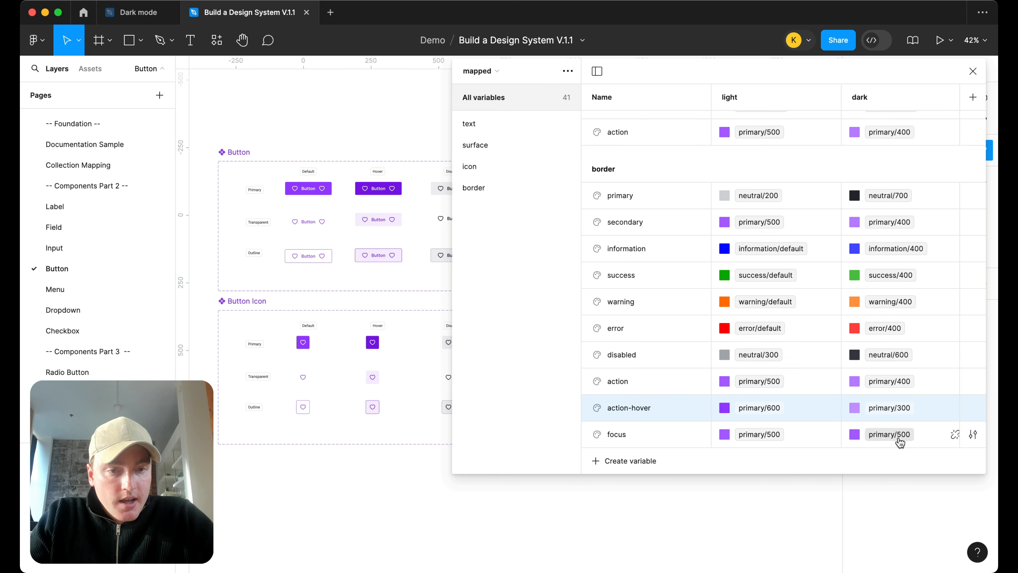
pyautogui.click(898, 436)
pyautogui.click(898, 459)
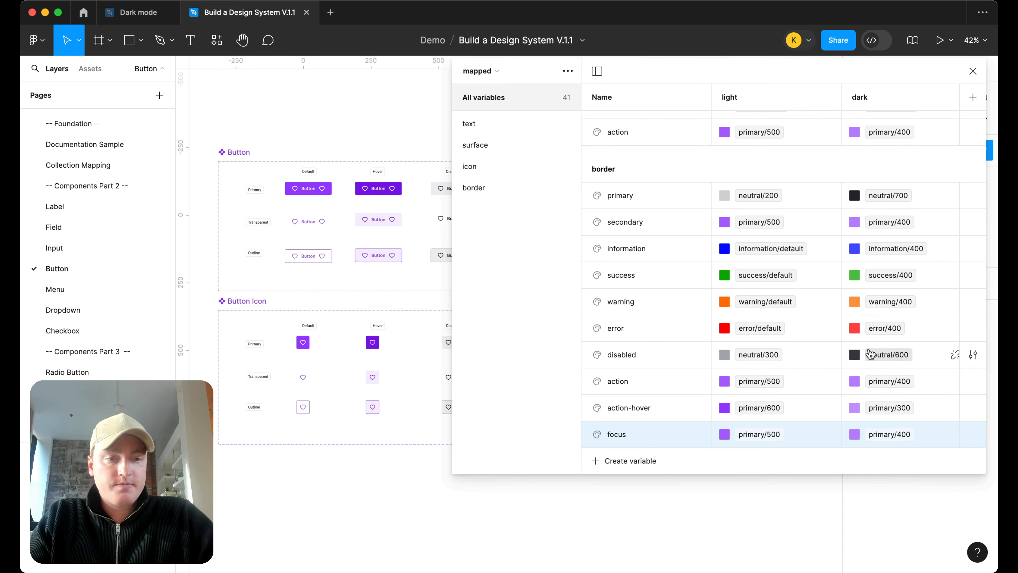
# - Review the mapped, brand and alias variable collections, return to the mapped collection and close the local variables
pyautogui.scroll(15, 870, 354)
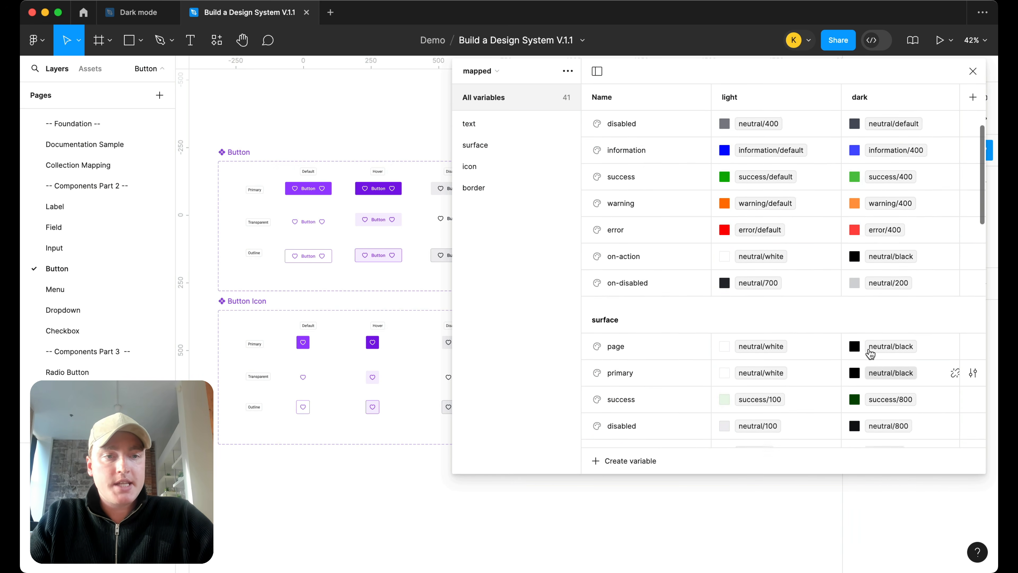
pyautogui.scroll(4, 870, 353)
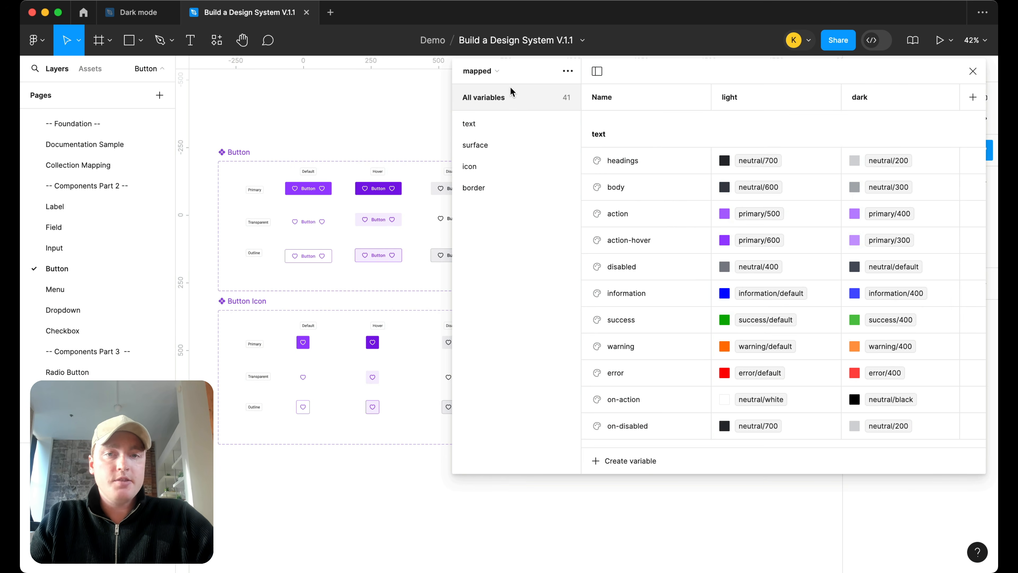
pyautogui.click(497, 71)
pyautogui.click(504, 86)
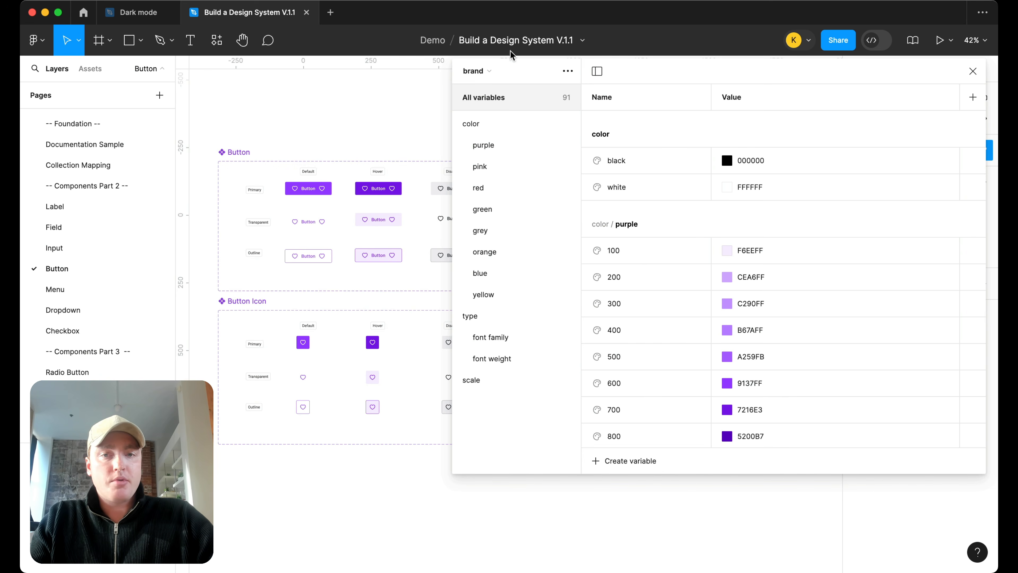
pyautogui.click(510, 72)
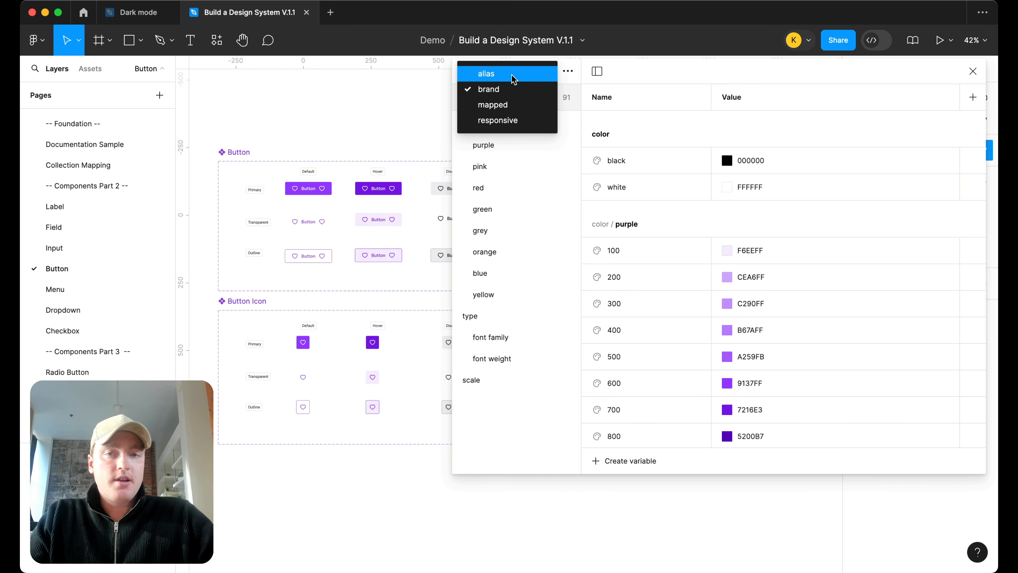
pyautogui.click(513, 77)
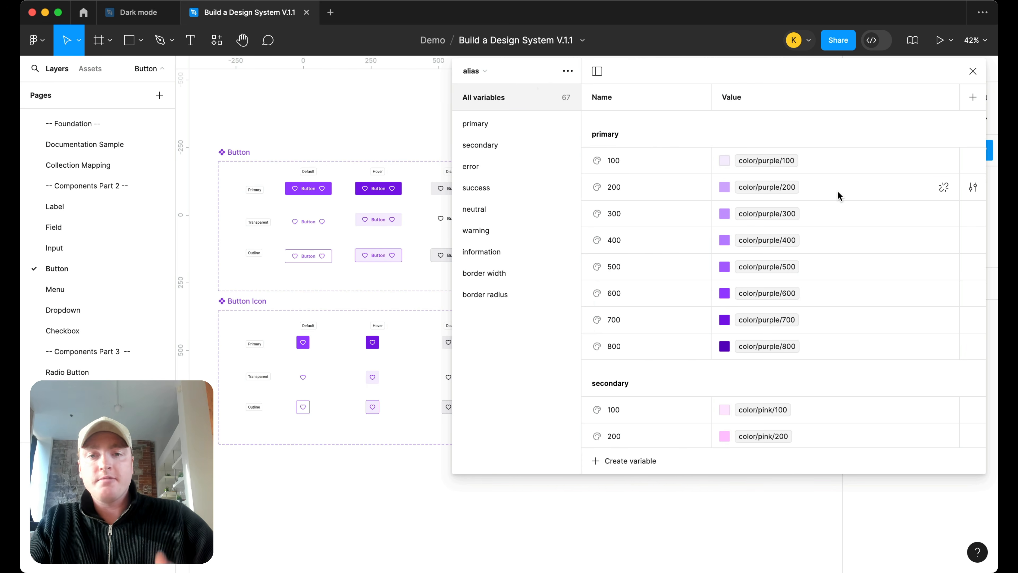
pyautogui.click(489, 75)
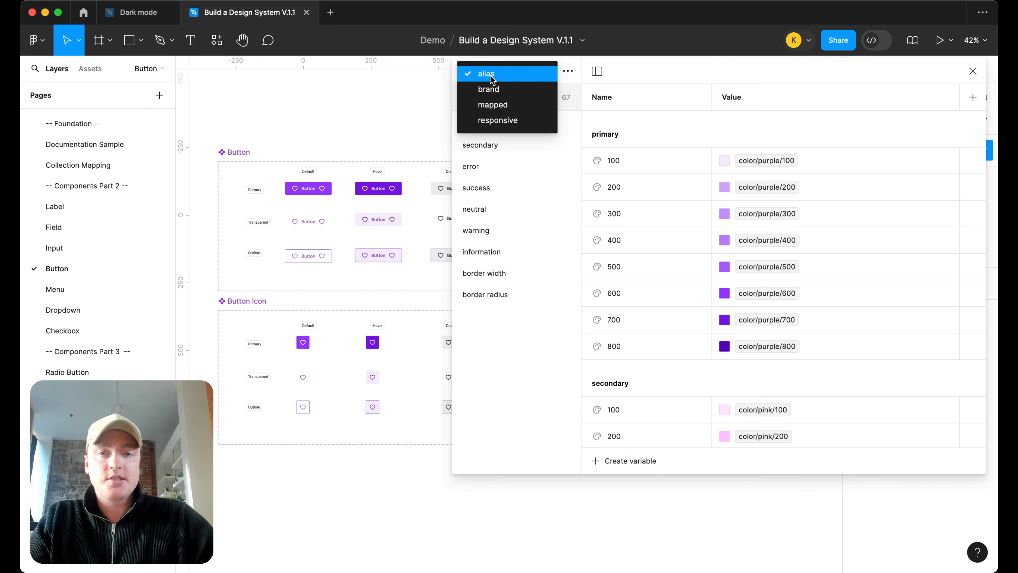
pyautogui.click(510, 105)
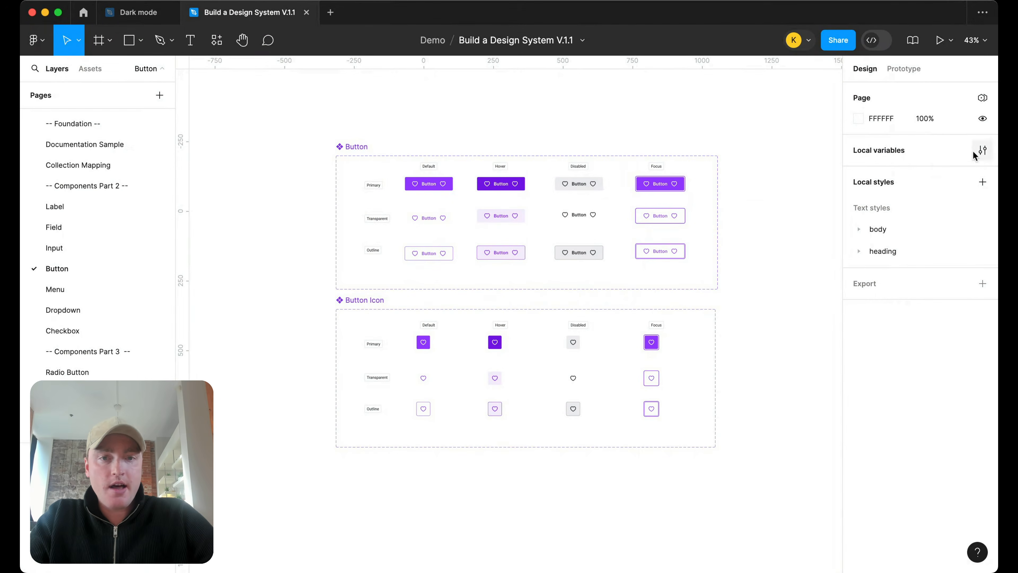
pyautogui.click(977, 150)
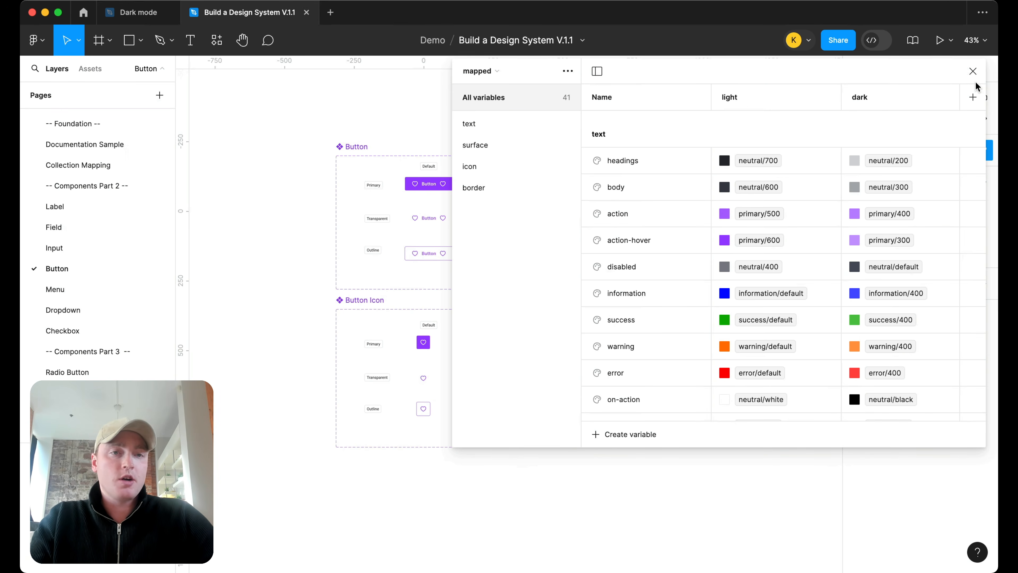
pyautogui.click(973, 71)
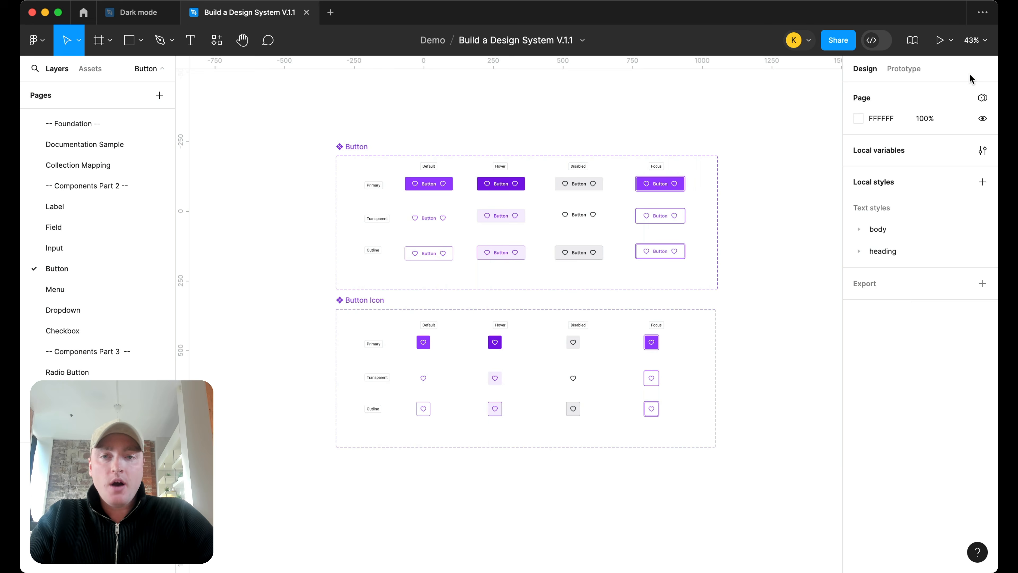
# - Duplicate the Button component set into the empty space beside the original and rename the copy Dark Button
pyautogui.hscroll(2, 411, 156)
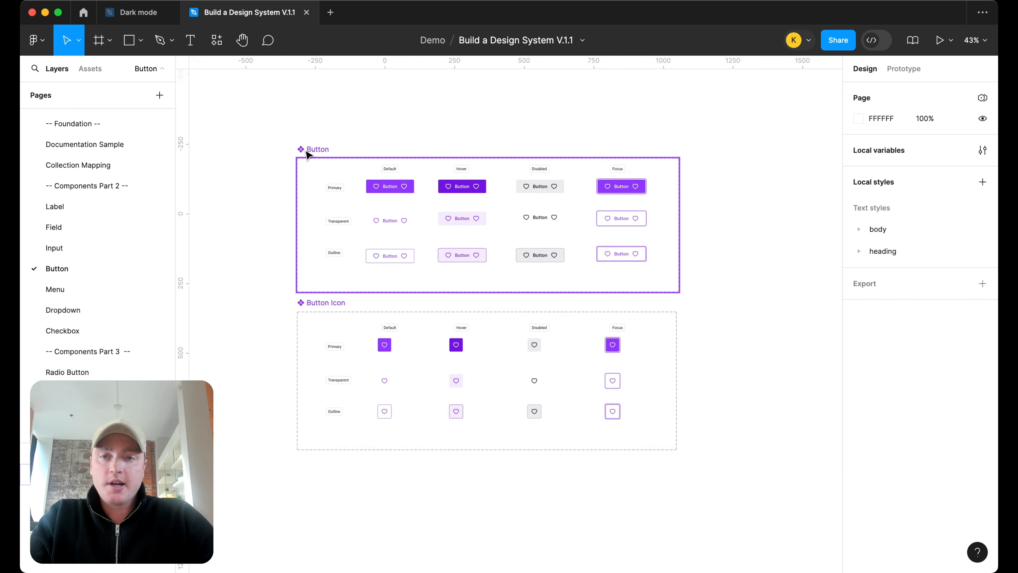
pyautogui.moveTo(308, 148); pyautogui.dragTo(683, 155)
pyautogui.hscroll(6, 683, 157)
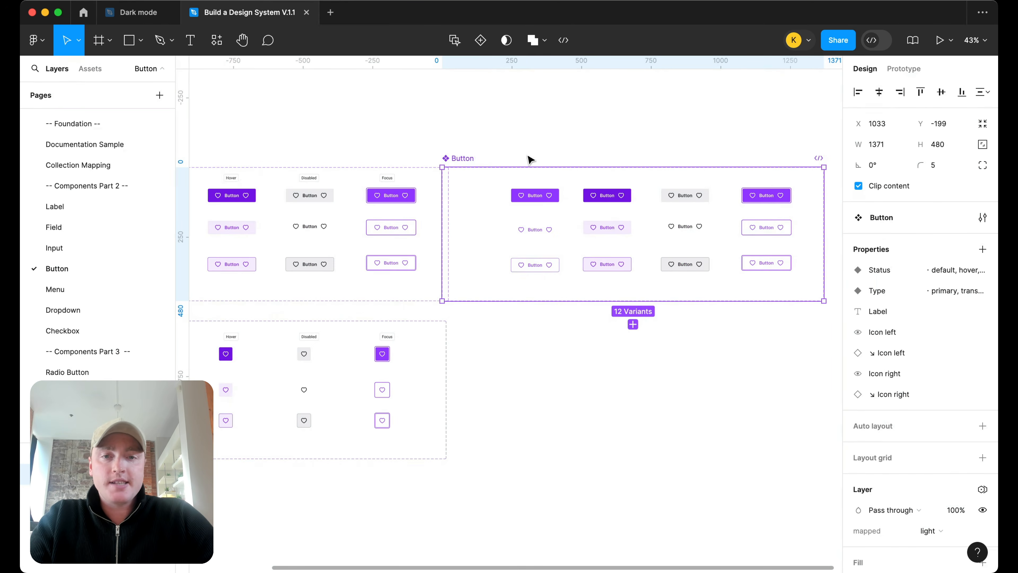
pyautogui.moveTo(474, 163); pyautogui.dragTo(491, 163)
pyautogui.doubleClick(470, 158)
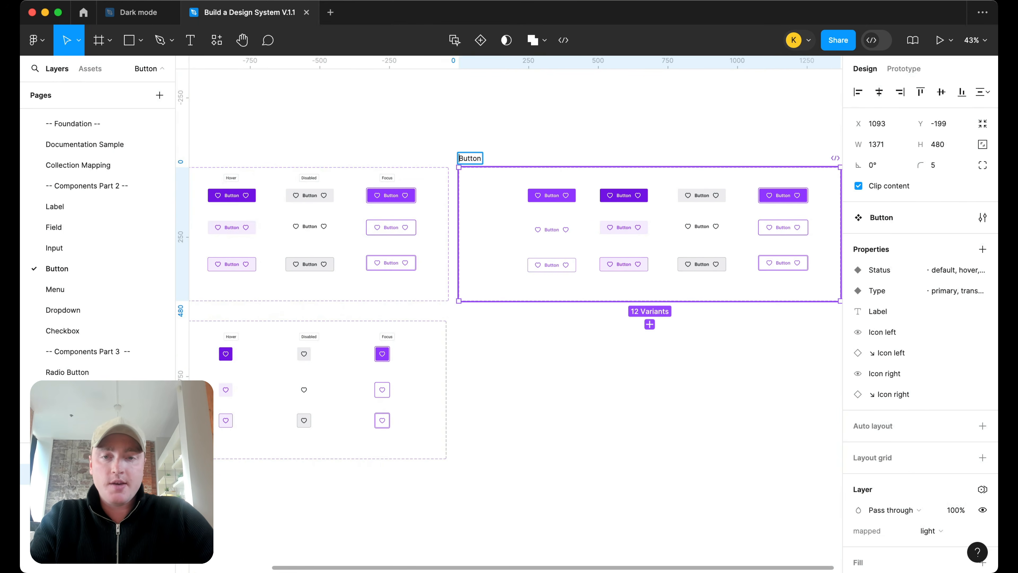
pyautogui.write('Dark Button')
pyautogui.press('Return')
# - Delete the duplicated Dark Button component set and return to the original button component sets
pyautogui.hscroll(4, 546, 160)
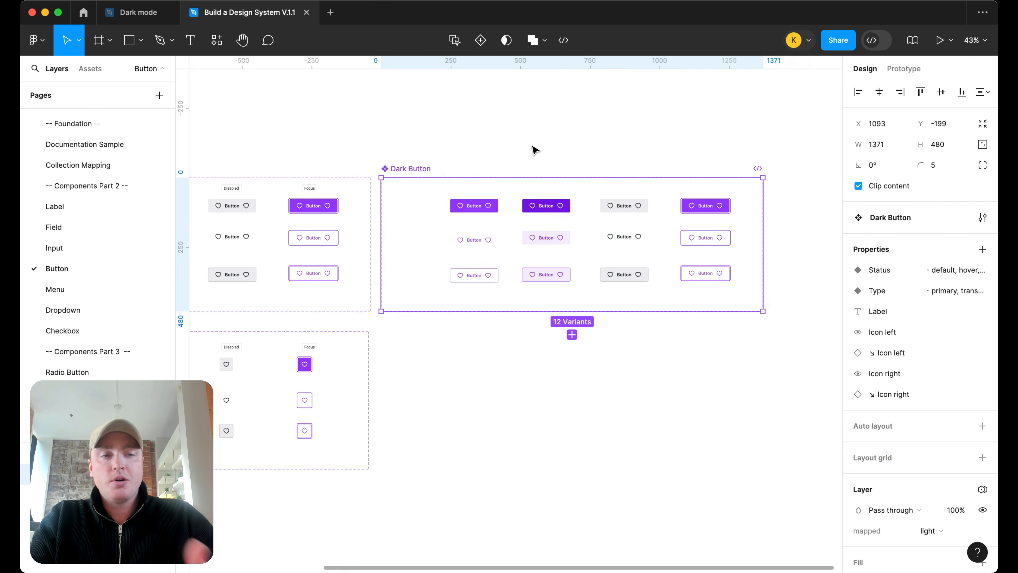
pyautogui.press('Delete')
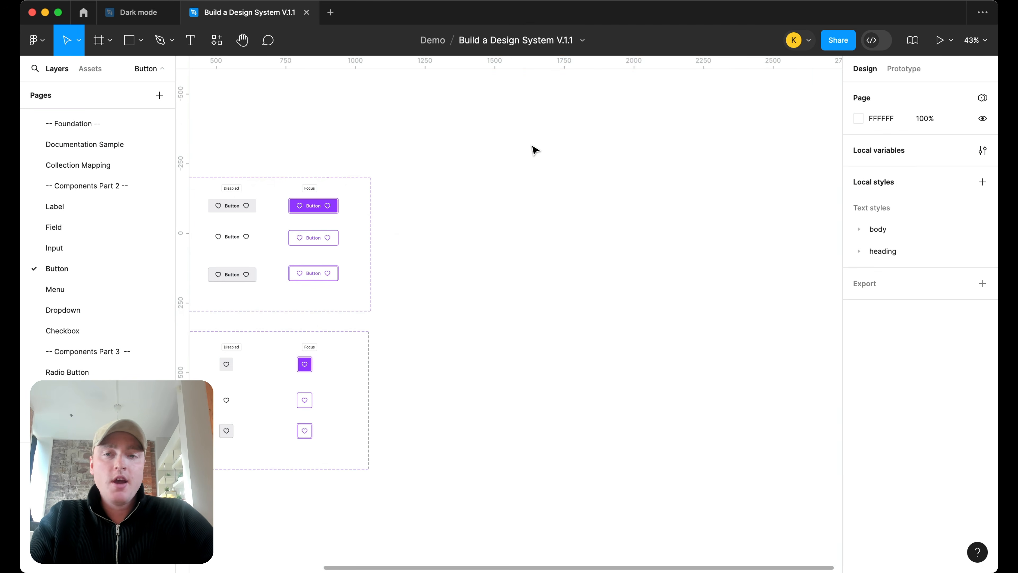
pyautogui.hscroll(-5, 534, 150)
pyautogui.scroll(3, 366, 160)
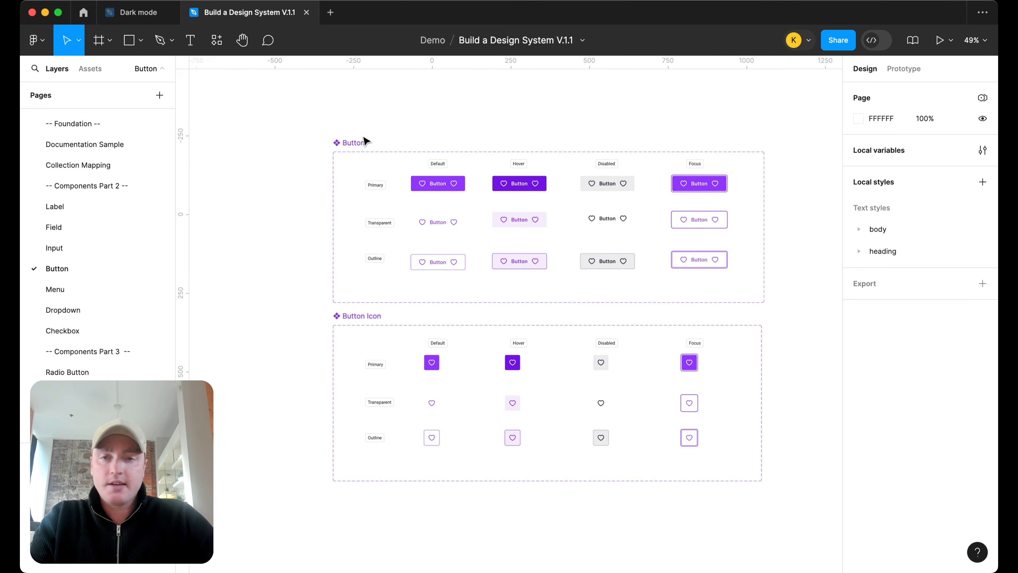
pyautogui.click(365, 140)
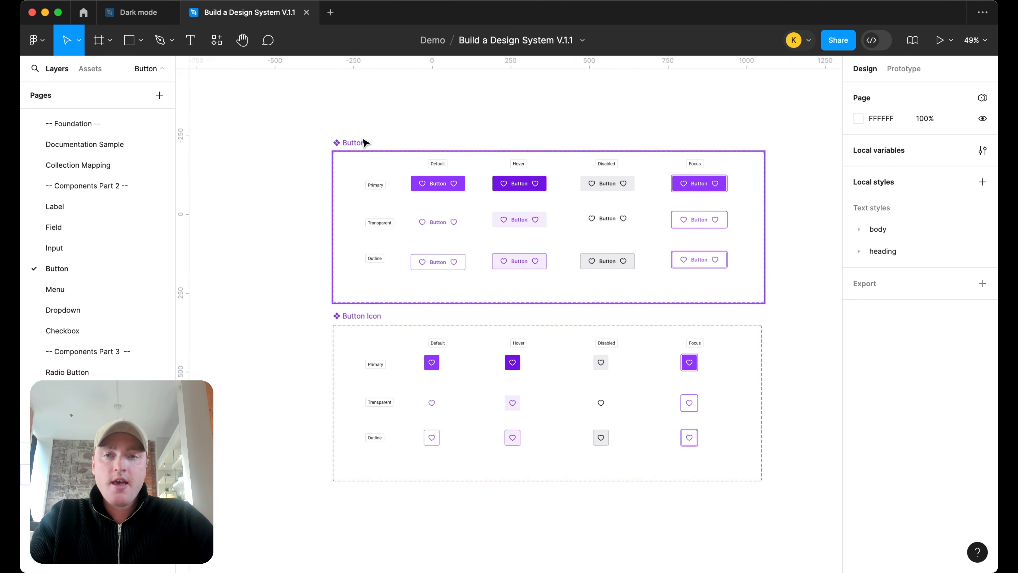
pyautogui.click(521, 101)
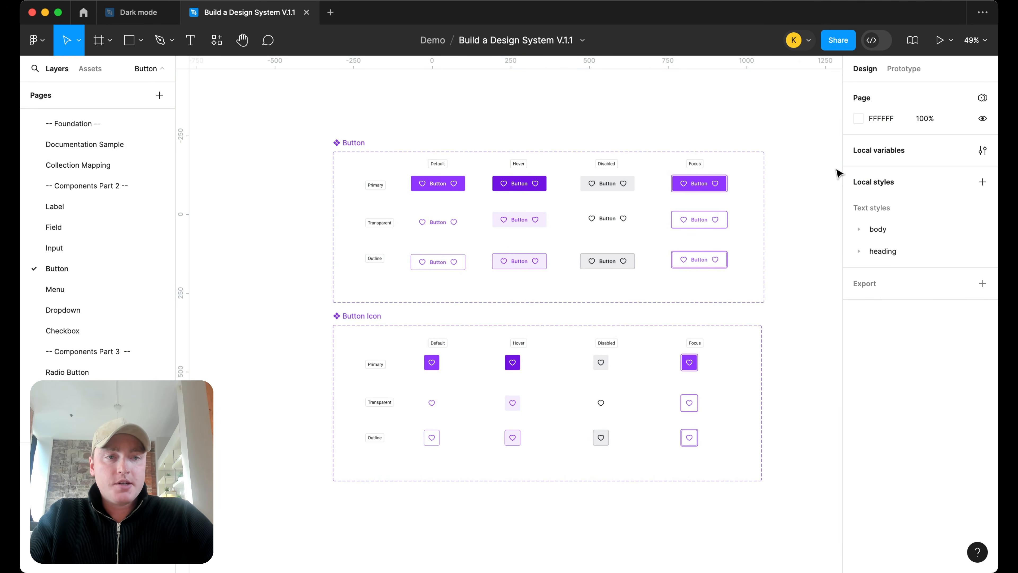
# - Check the dark value of the page surface variable and set the canvas background color to black, 000000
pyautogui.click(982, 150)
pyautogui.click(505, 145)
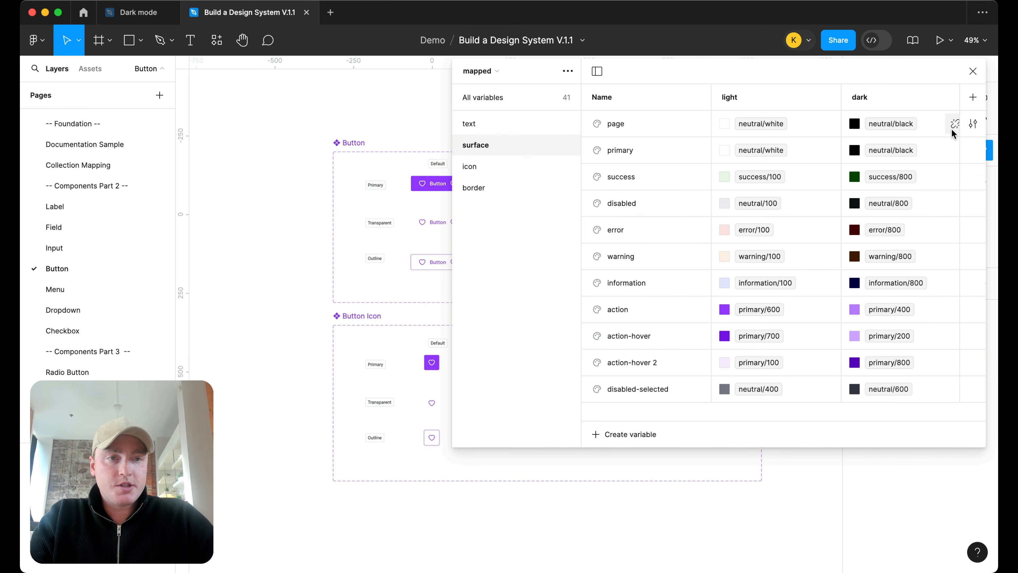
pyautogui.click(955, 127)
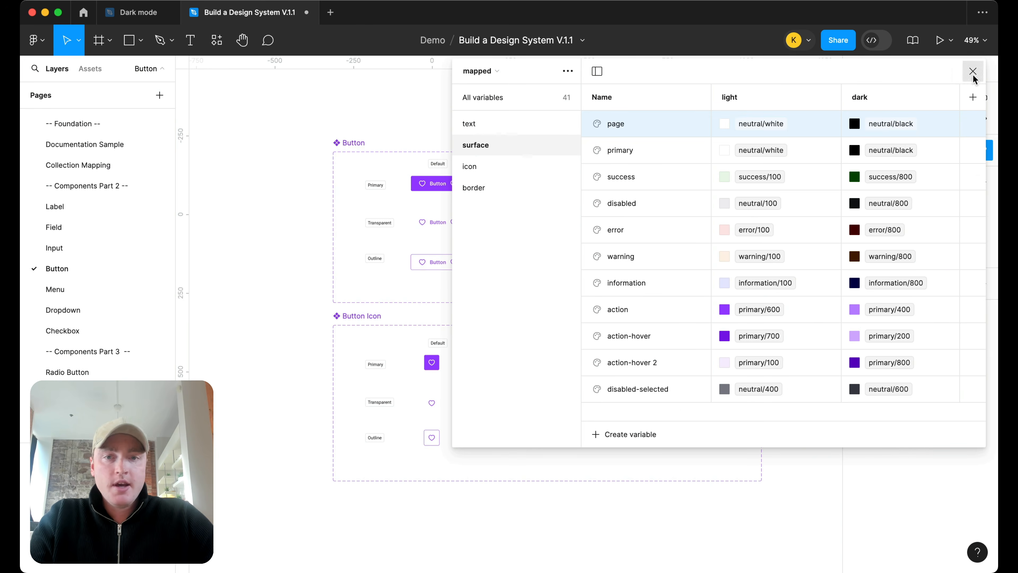
pyautogui.click(973, 71)
pyautogui.click(858, 118)
pyautogui.moveTo(741, 261); pyautogui.dragTo(473, 392)
pyautogui.click(546, 119)
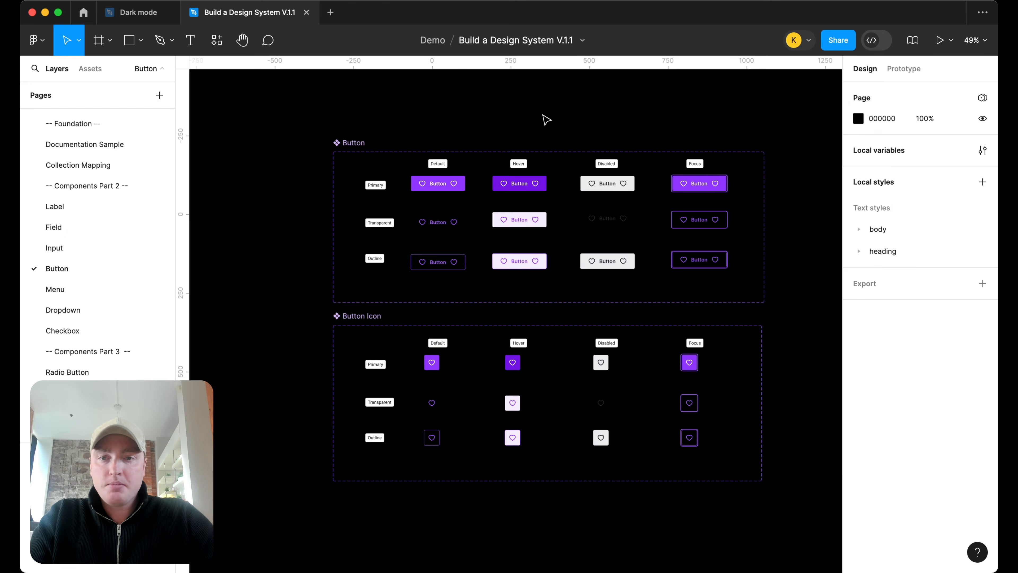
# - Switch the mapped variable mode of the Button and Button Icon component sets to dark
pyautogui.click(371, 149)
pyautogui.keyDown('shift'); pyautogui.click(364, 314); pyautogui.keyUp('shift')
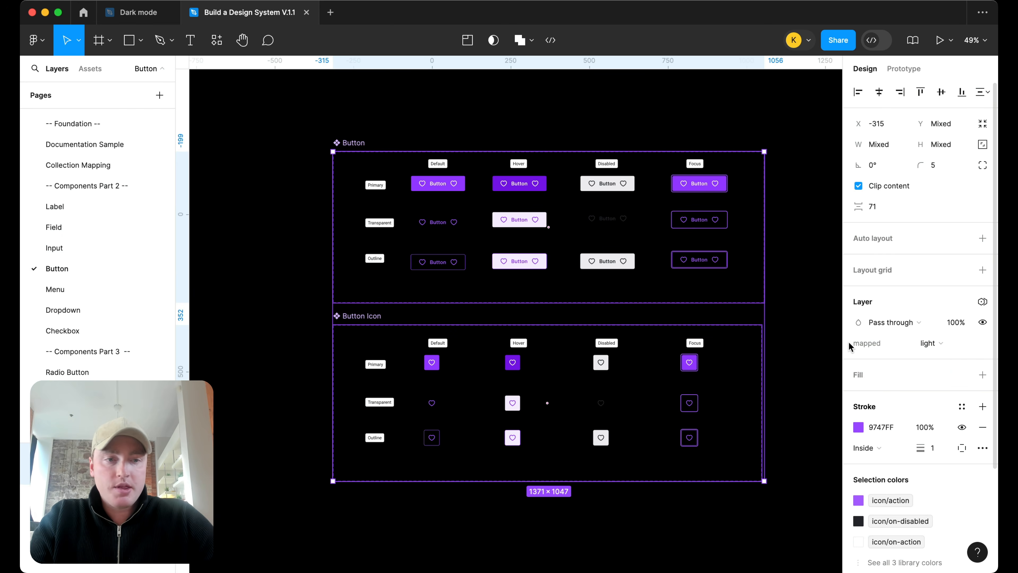
pyautogui.click(949, 344)
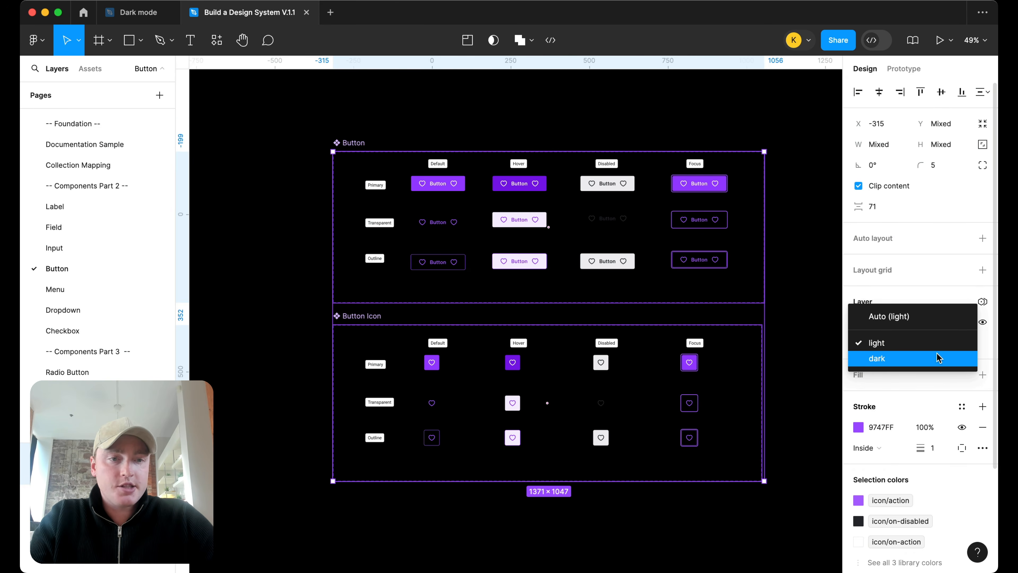
pyautogui.click(936, 359)
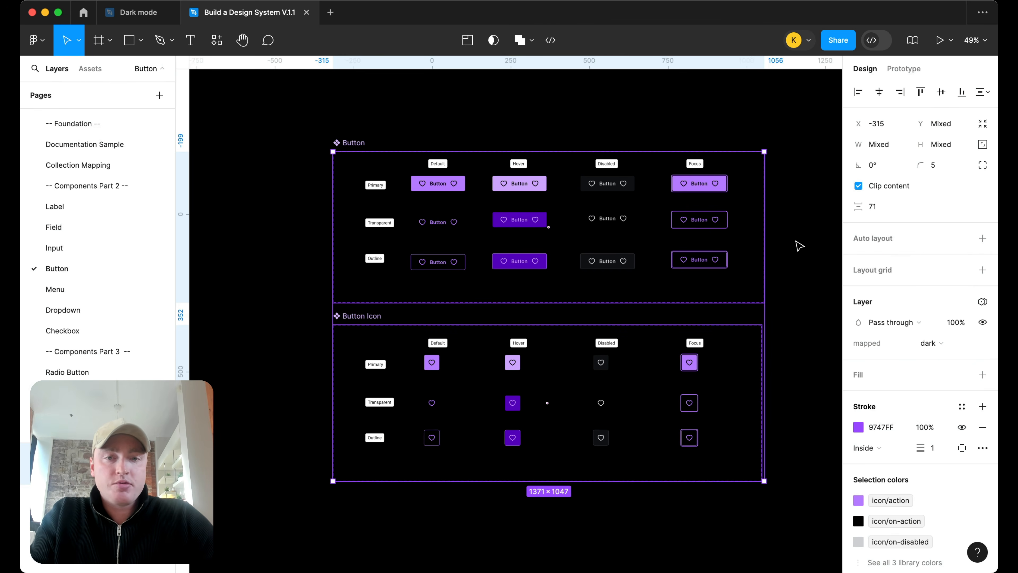
pyautogui.click(799, 245)
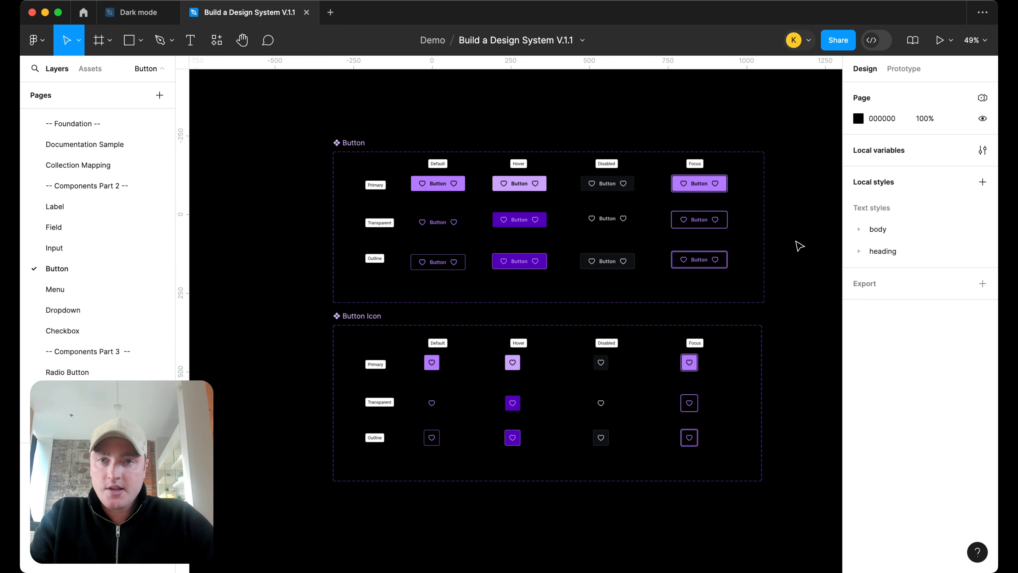
# - Run the Contrast plugin with the dark button components in view
pyautogui.scroll(-1, 799, 245)
pyautogui.hscroll(1, 799, 246)
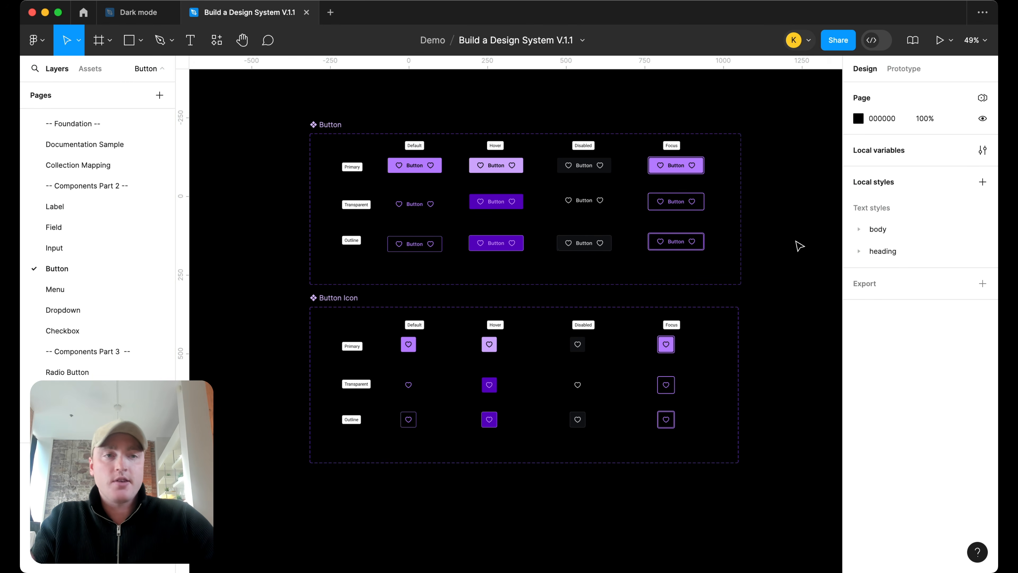
pyautogui.scroll(2, 554, 303)
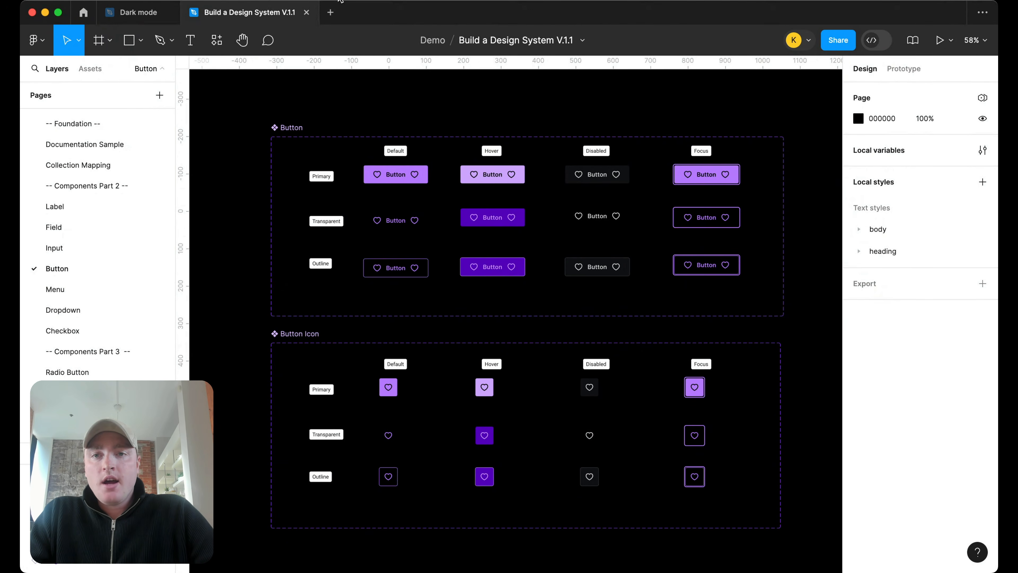
pyautogui.press('super+alt+p')
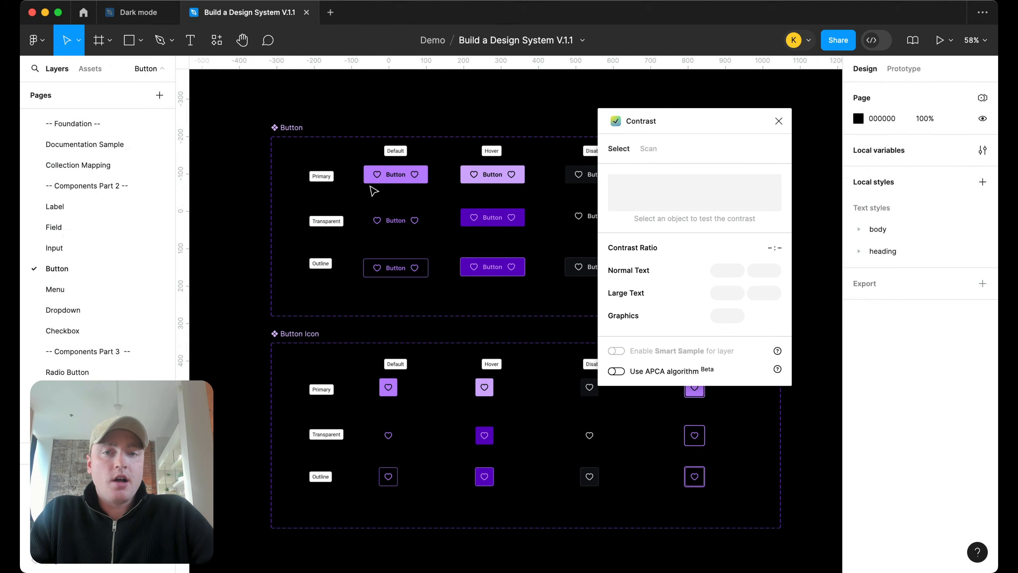
# - Check the contrast of the label in the primary default button against its fill
pyautogui.scroll(4, 406, 175)
pyautogui.scroll(6, 377, 178)
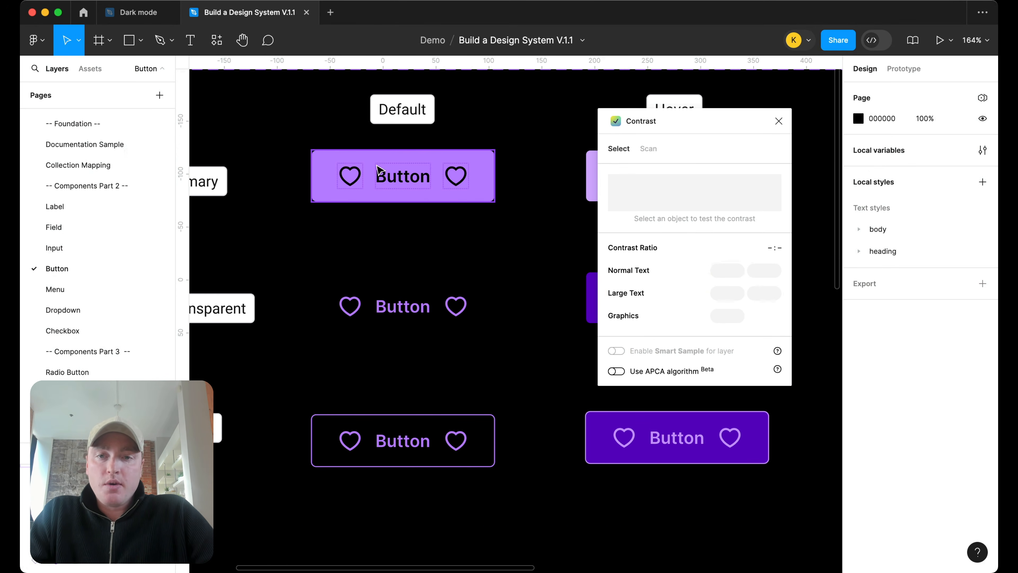
pyautogui.scroll(3, 379, 171)
pyautogui.keyDown('super'); pyautogui.click(396, 182); pyautogui.keyUp('super')
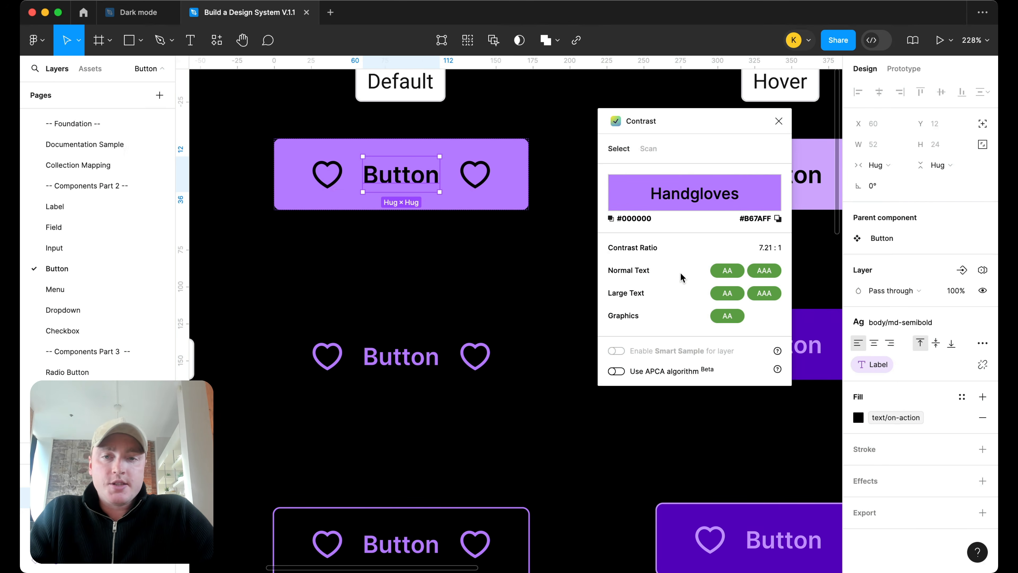
# - Check the contrast of the labels in the primary and transparent hover buttons
pyautogui.scroll(-1, 457, 177)
pyautogui.hscroll(5, 465, 176)
pyautogui.click(473, 192)
pyautogui.doubleClick(473, 191)
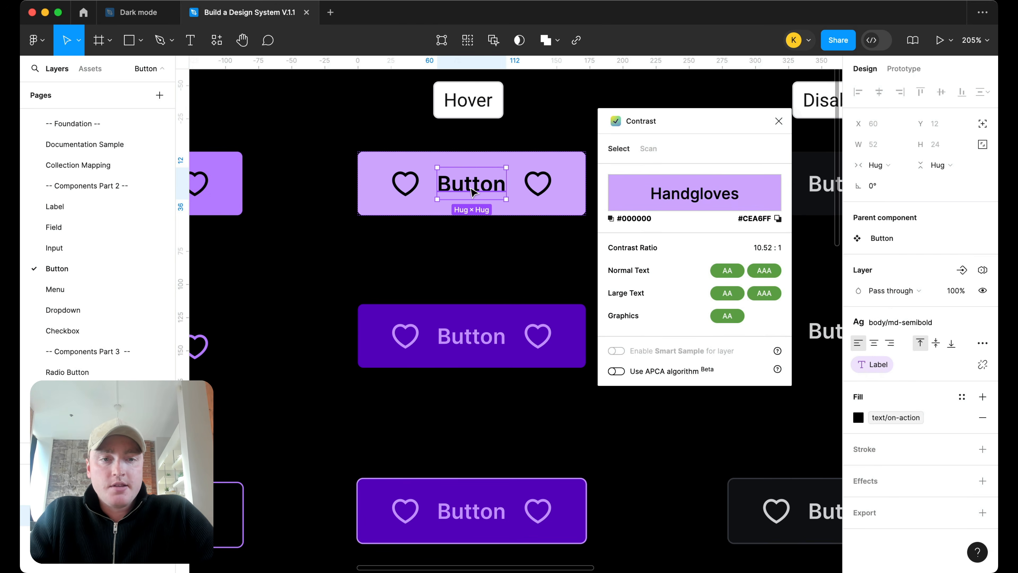
pyautogui.click(467, 346)
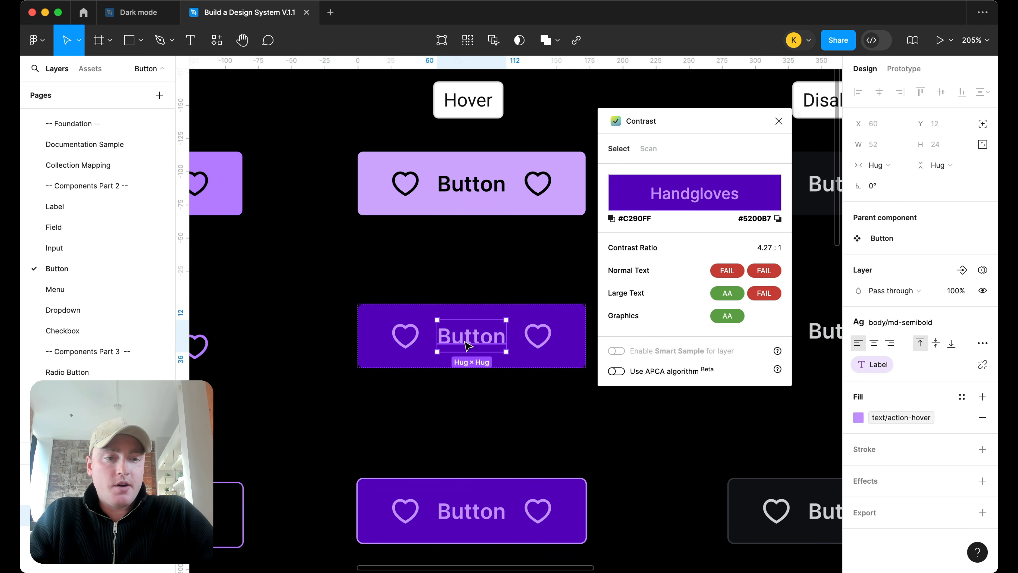
# - Try detaching the text style from the transparent hover button's label and undo the detachment
pyautogui.scroll(-5, 469, 346)
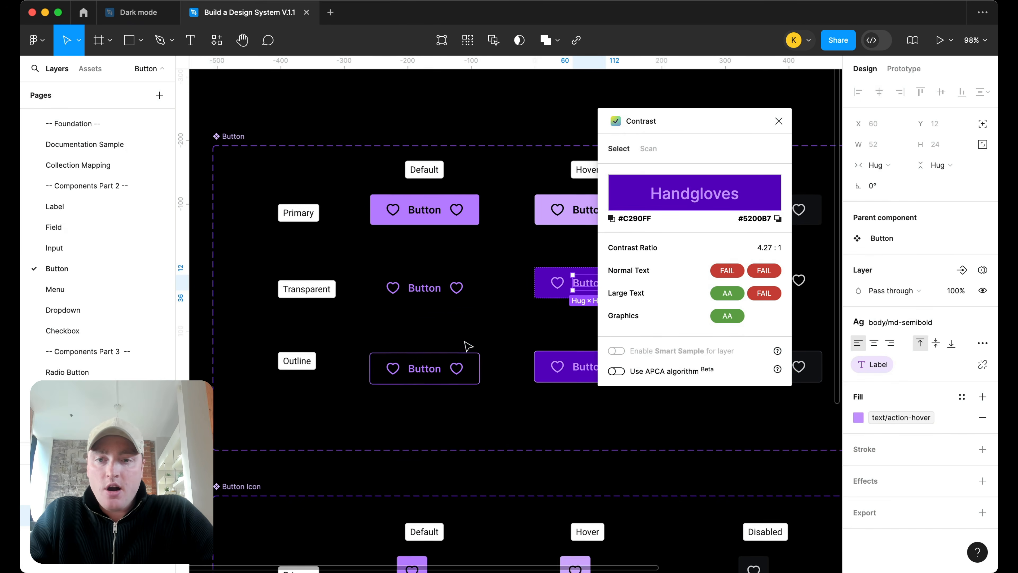
pyautogui.hscroll(5, 364, 311)
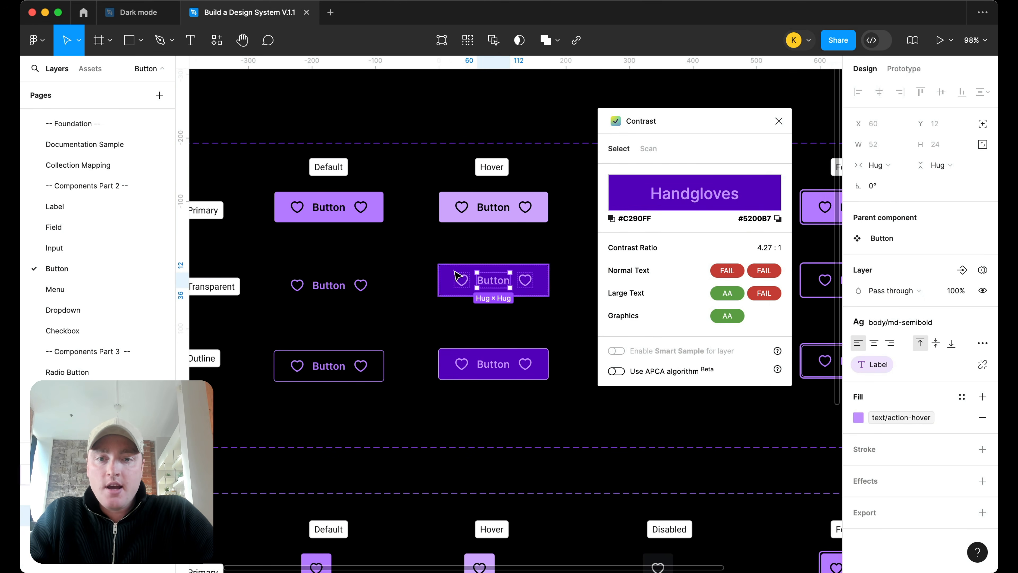
pyautogui.scroll(3, 525, 277)
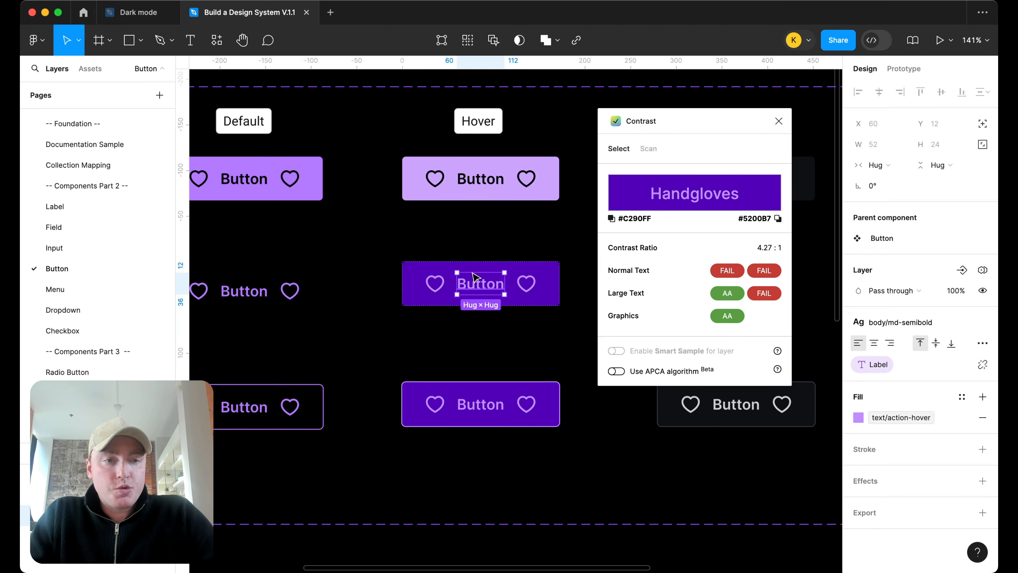
pyautogui.click(983, 323)
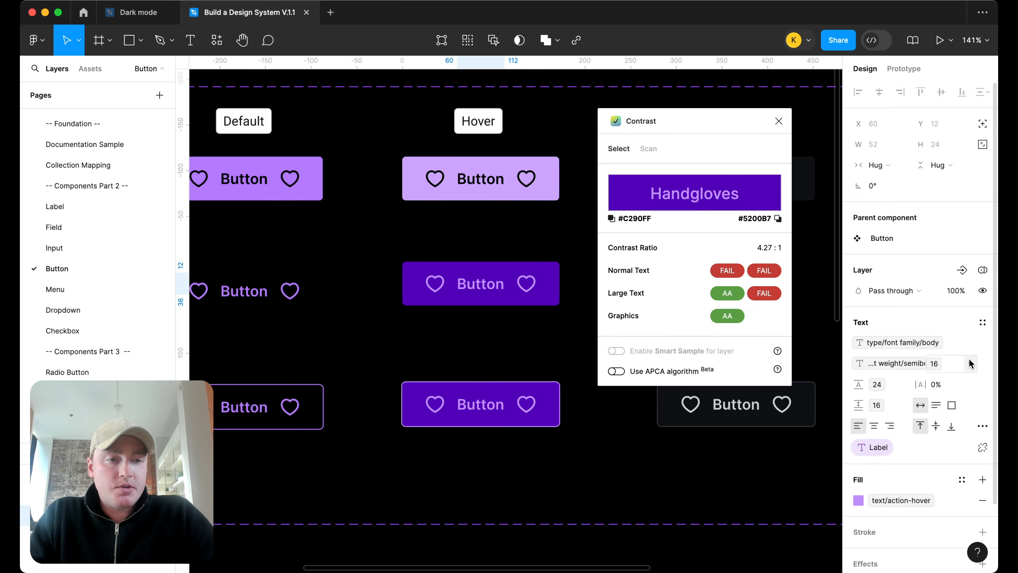
pyautogui.press('super+z')
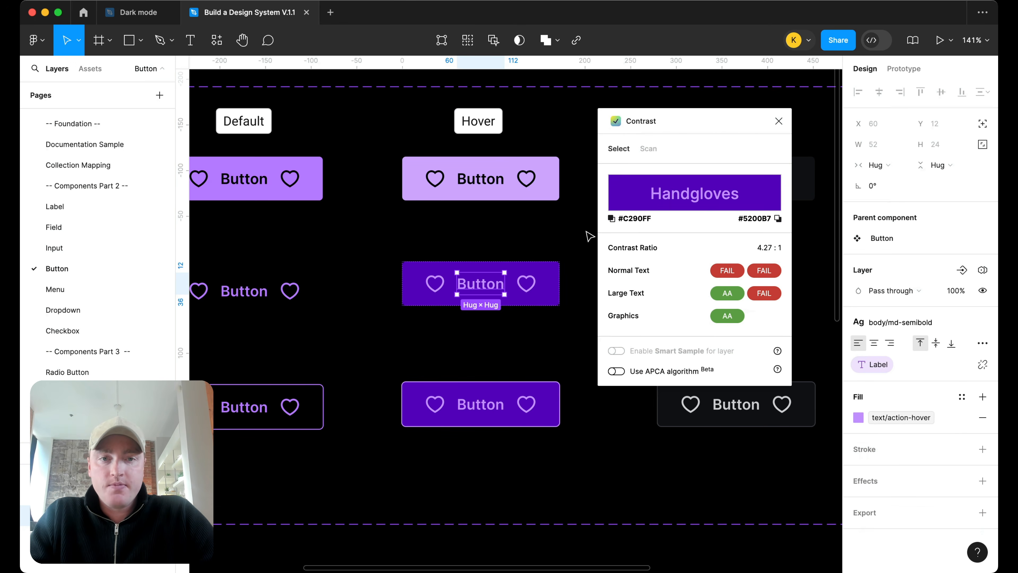
pyautogui.scroll(-5, 579, 222)
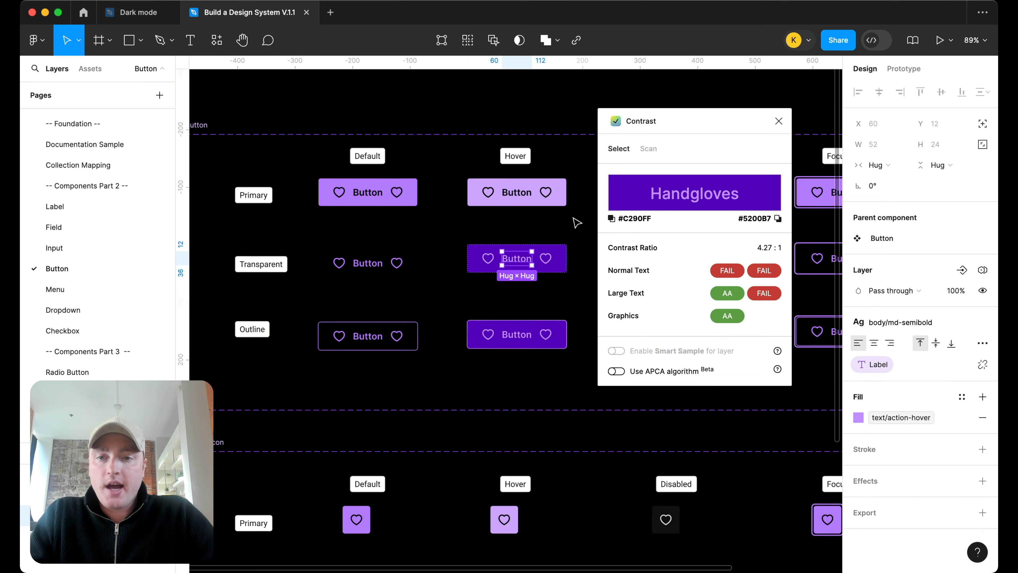
# - Inspect the fill variables of the transparent hover button and its label, with the Contrast plugin closed
pyautogui.click(565, 253)
pyautogui.scroll(-5, 900, 476)
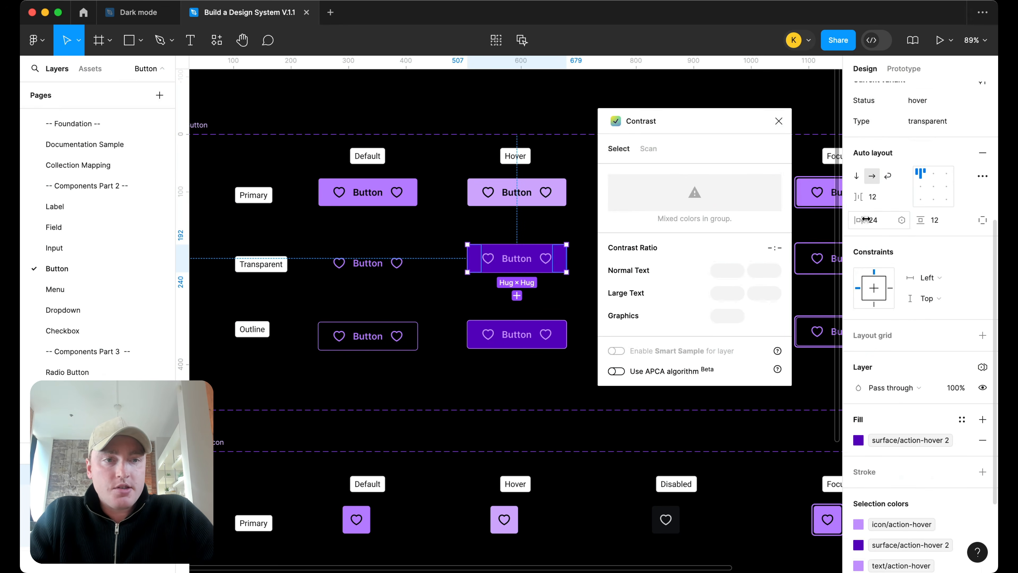
pyautogui.moveTo(719, 117); pyautogui.dragTo(409, 116)
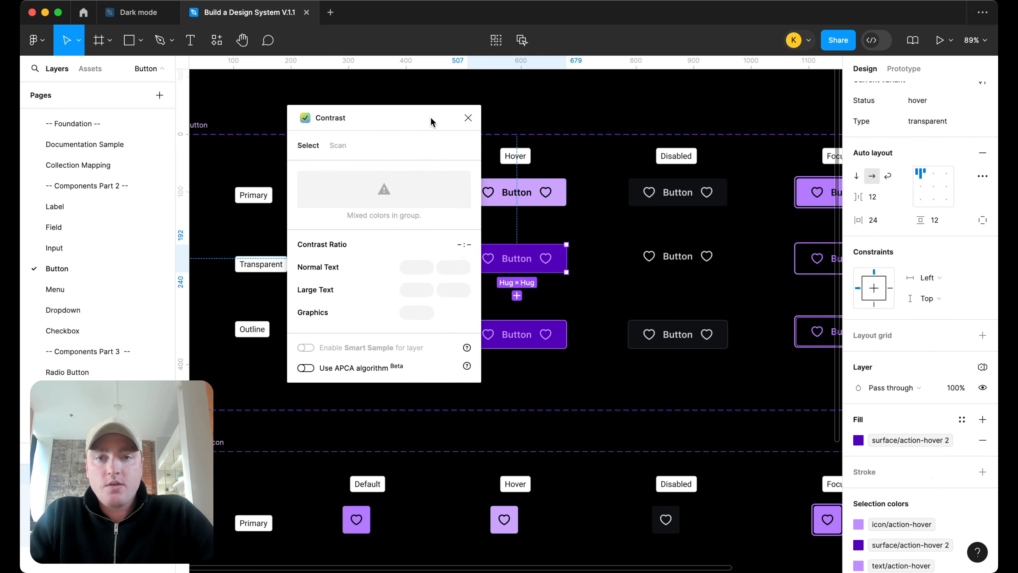
pyautogui.click(467, 120)
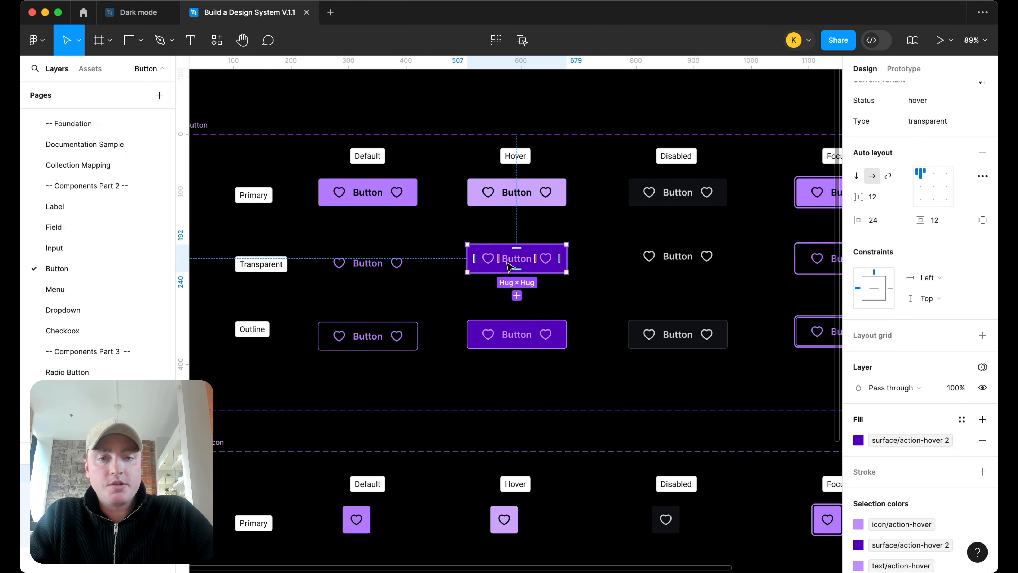
pyautogui.scroll(3, 537, 272)
pyautogui.doubleClick(519, 263)
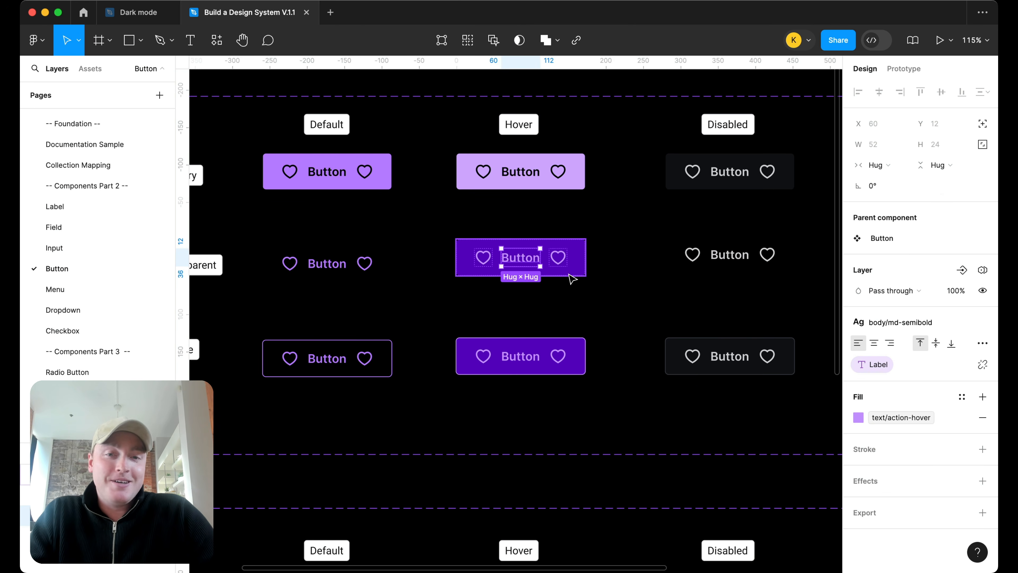
pyautogui.click(581, 266)
pyautogui.click(651, 268)
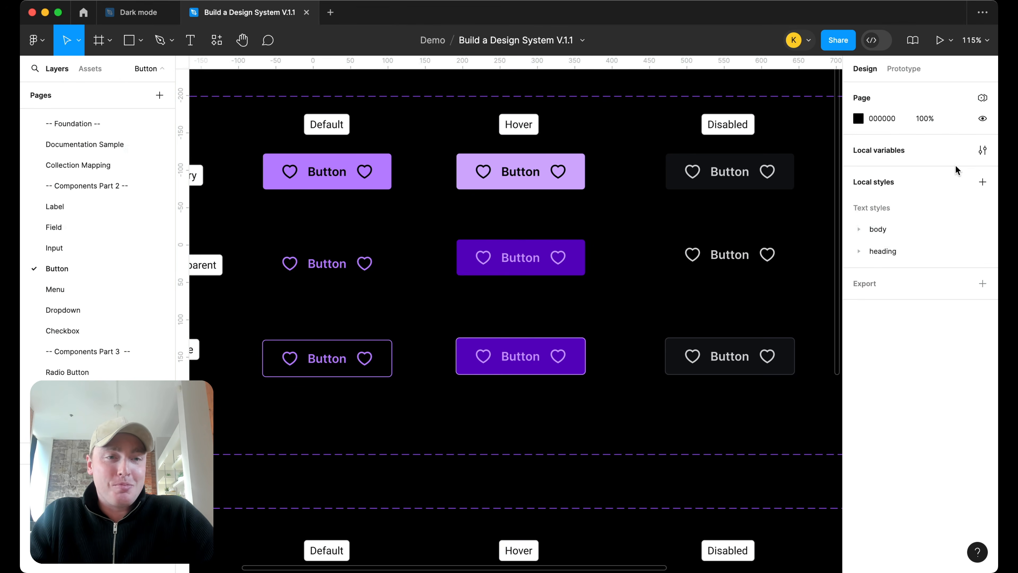
# - Compare the mapped surface variables with the fill variable used by the transparent hover button
pyautogui.click(982, 151)
pyautogui.hscroll(5, 416, 206)
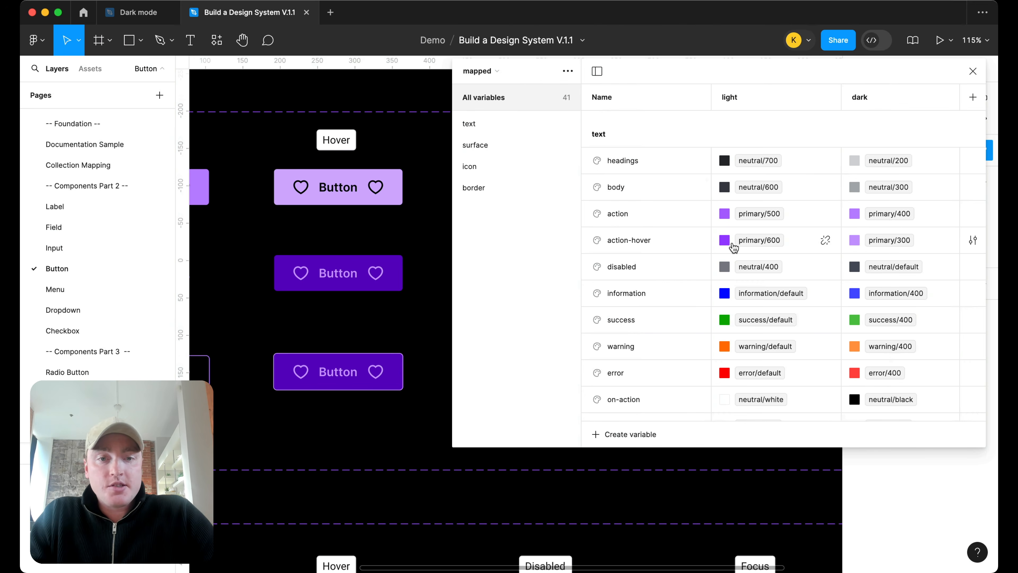
pyautogui.click(491, 148)
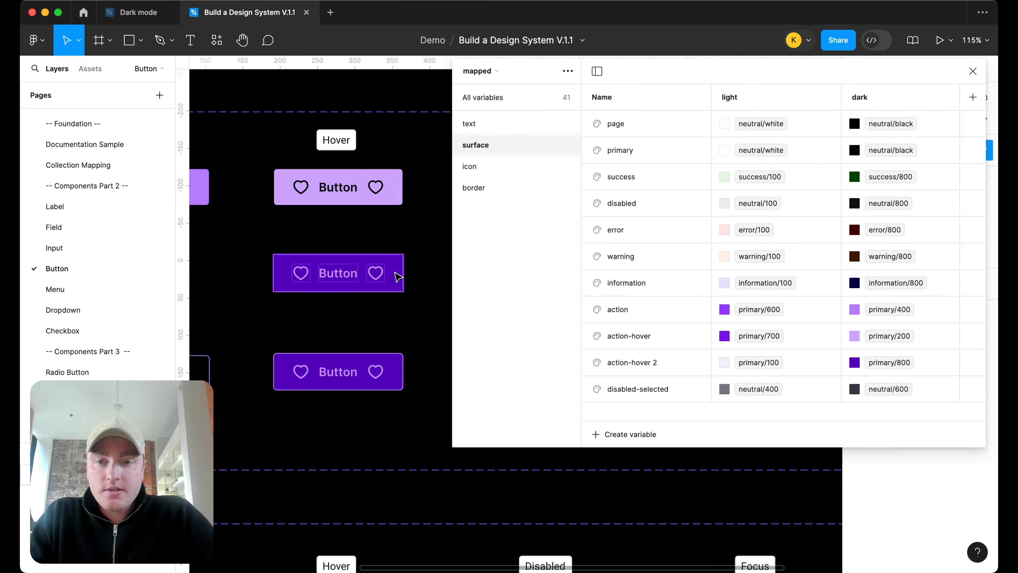
pyautogui.hscroll(-4, 395, 276)
pyautogui.hscroll(2, 417, 291)
pyautogui.click(416, 291)
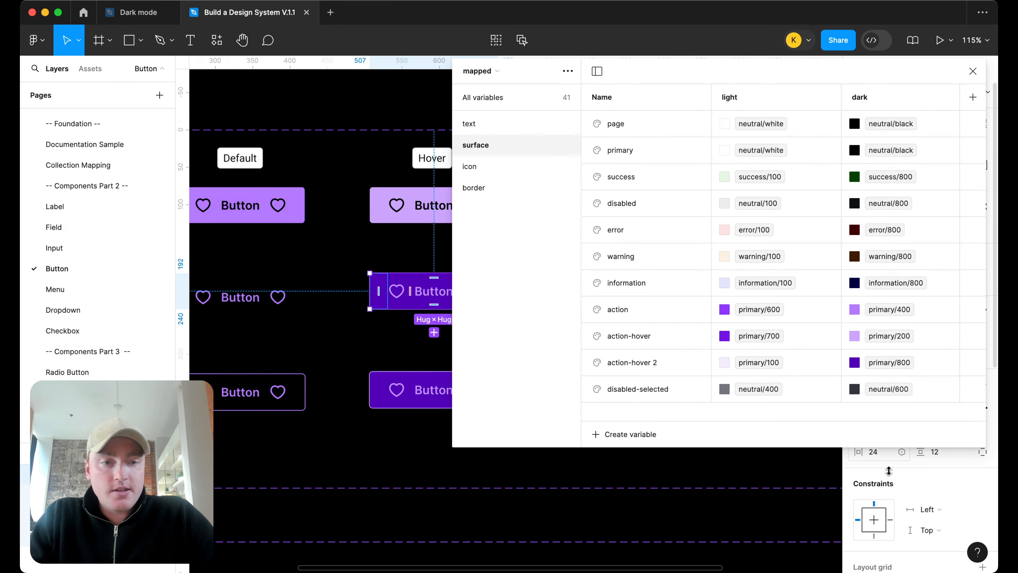
pyautogui.moveTo(848, 79); pyautogui.dragTo(582, 90)
pyautogui.scroll(-6, 948, 387)
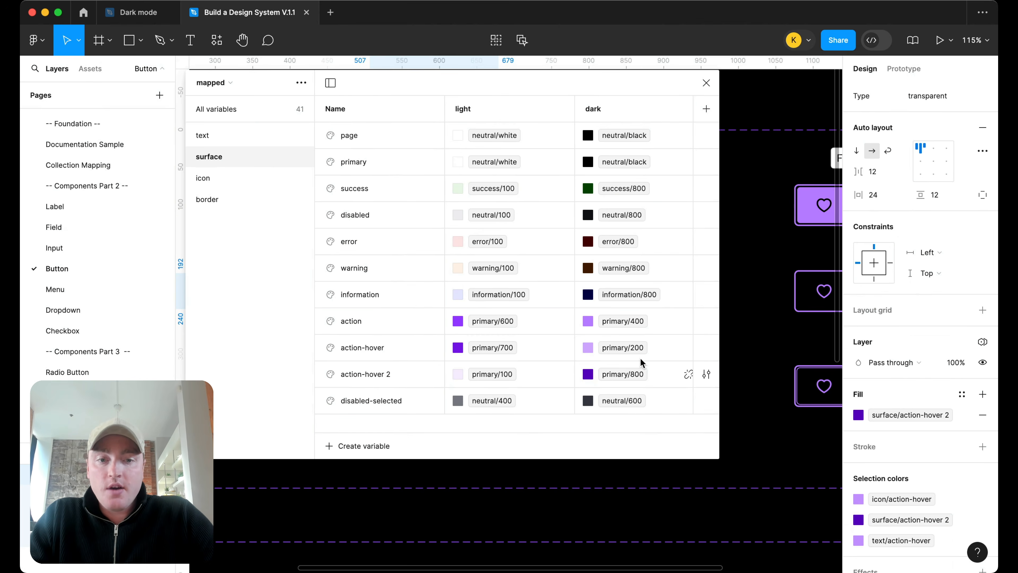
# - Set the dark value of the surface variable action-hover 2 to primary/700 and close the variables window
pyautogui.moveTo(567, 83); pyautogui.dragTo(846, 71)
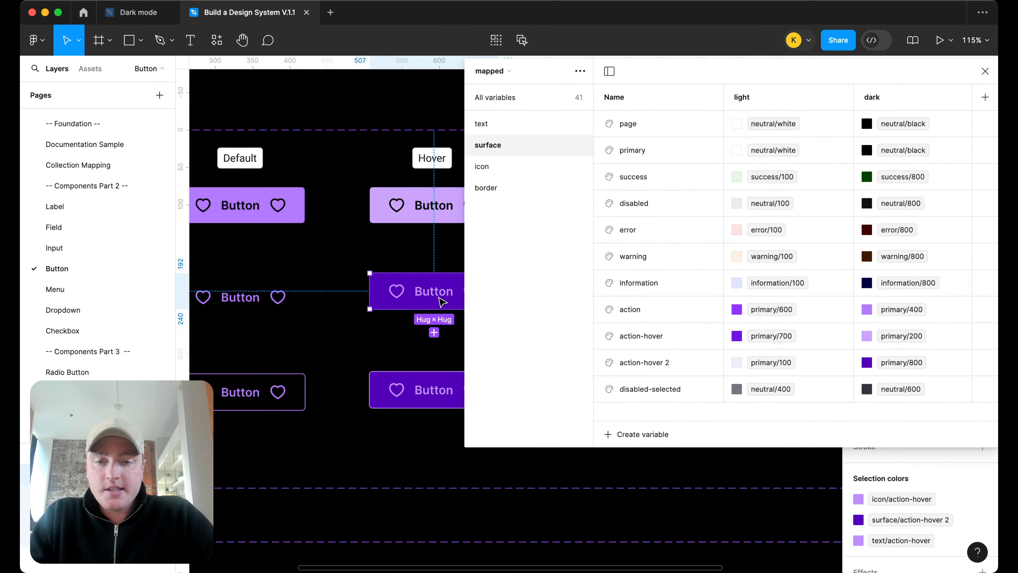
pyautogui.hscroll(2, 327, 261)
pyautogui.click(919, 364)
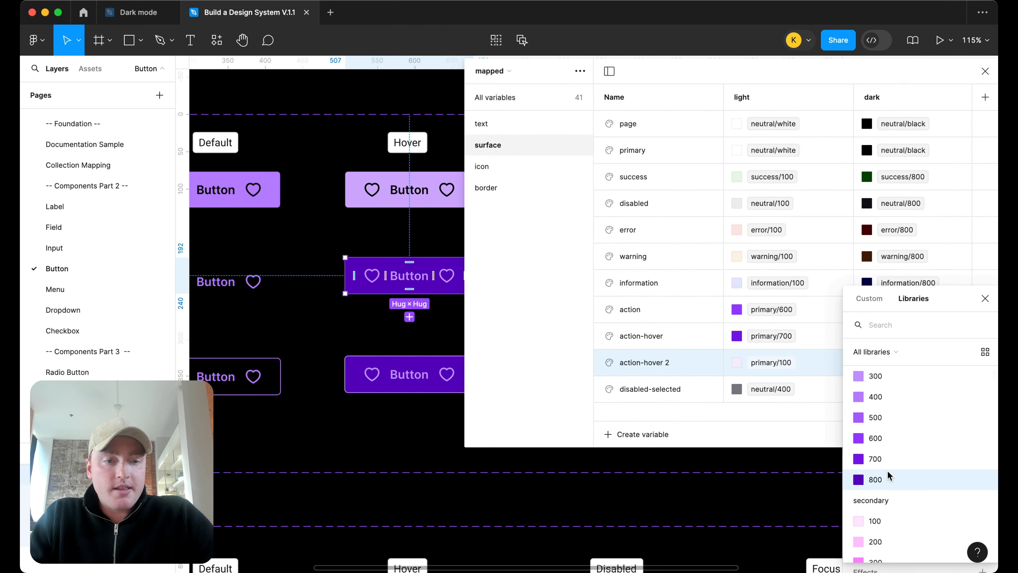
pyautogui.click(905, 464)
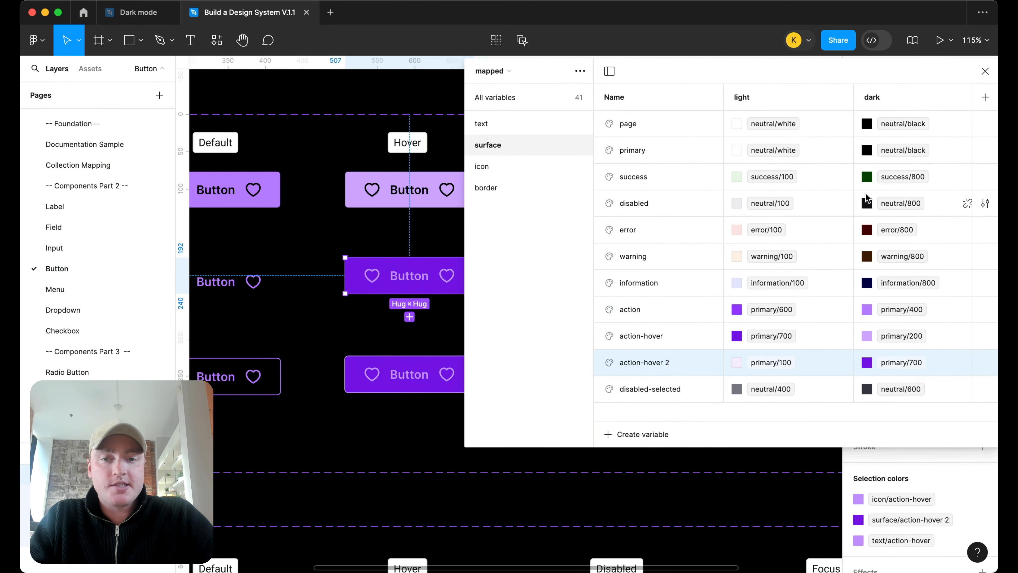
pyautogui.click(984, 71)
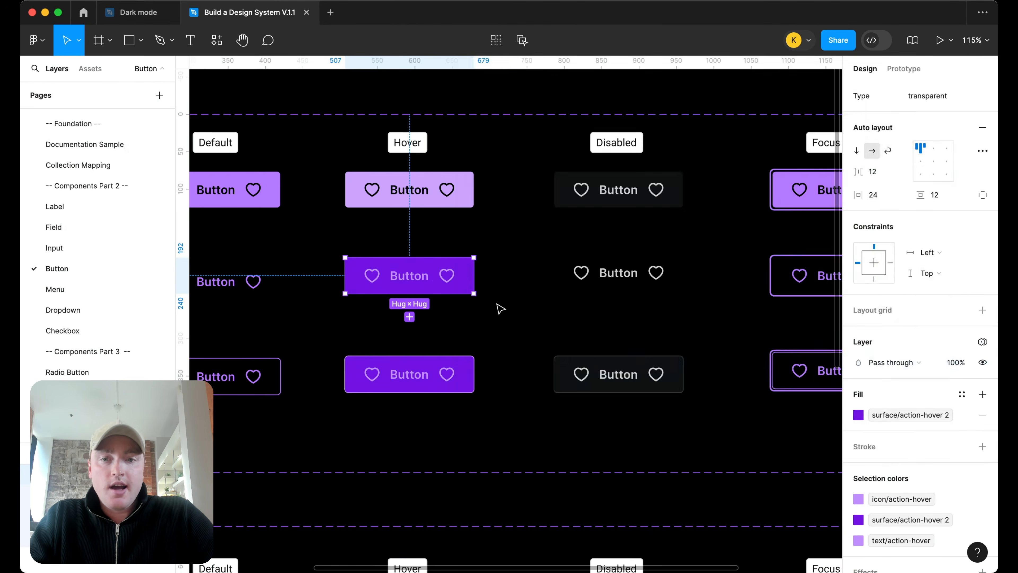
# - Recheck the contrast of the transparent hover button's label and undo the action-hover 2 dark value change
pyautogui.click(401, 275)
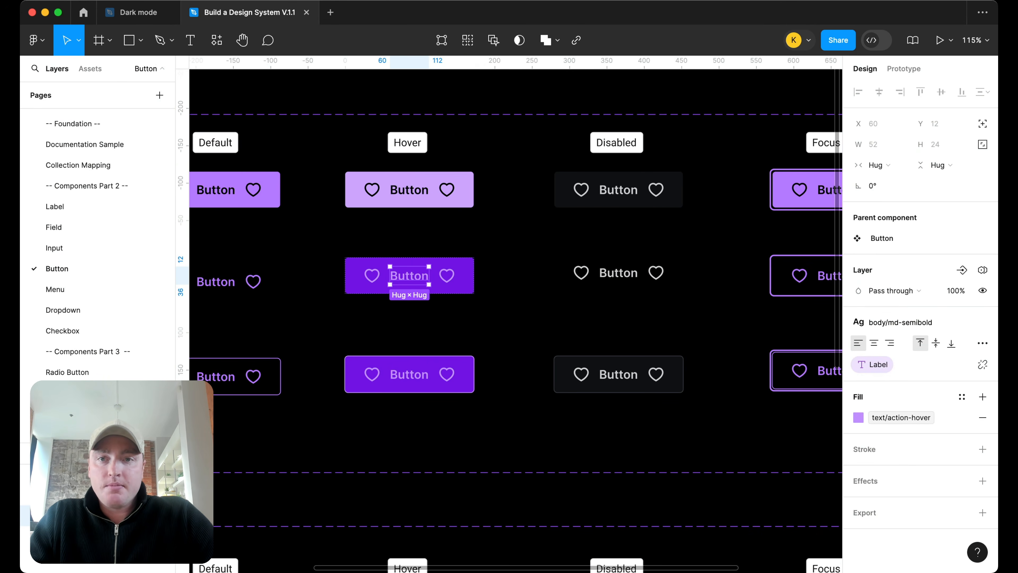
pyautogui.press('super+alt+p')
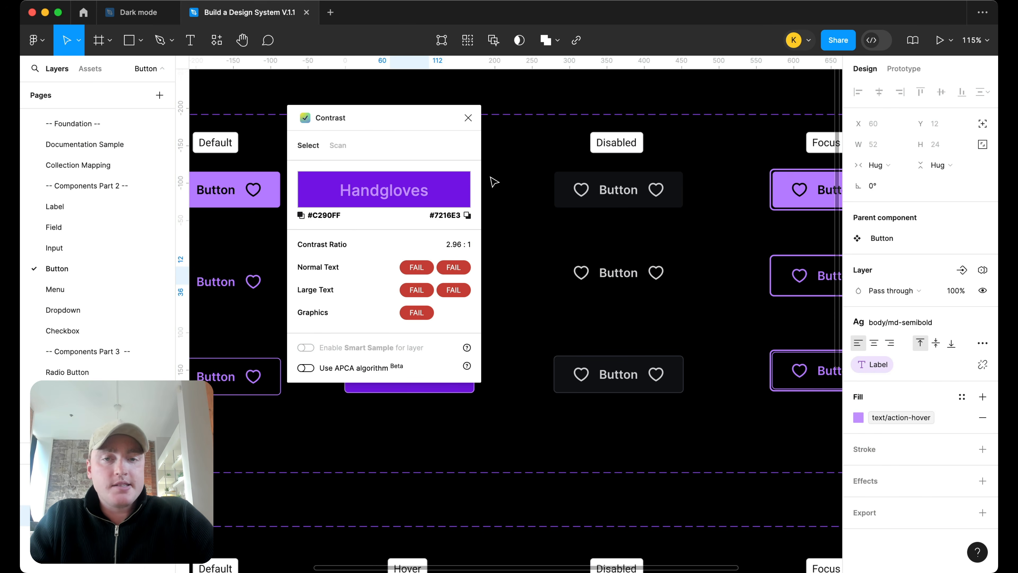
pyautogui.click(468, 118)
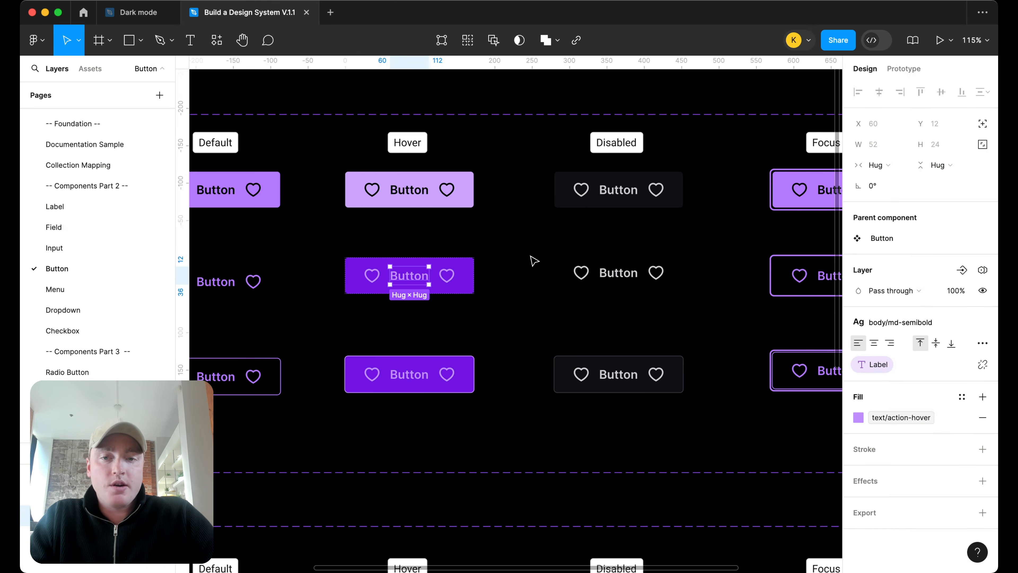
pyautogui.press('Escape')
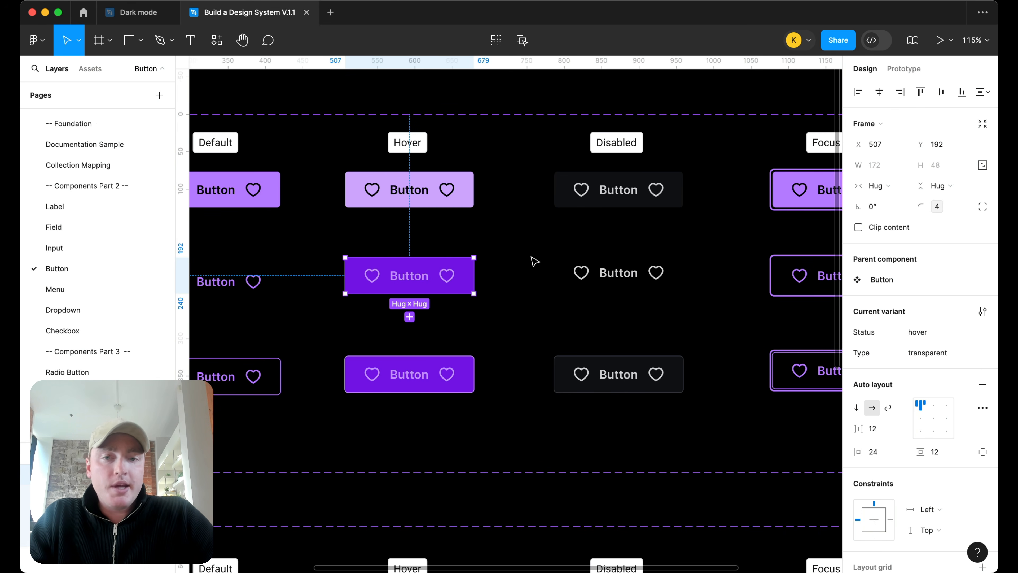
pyautogui.click(534, 261)
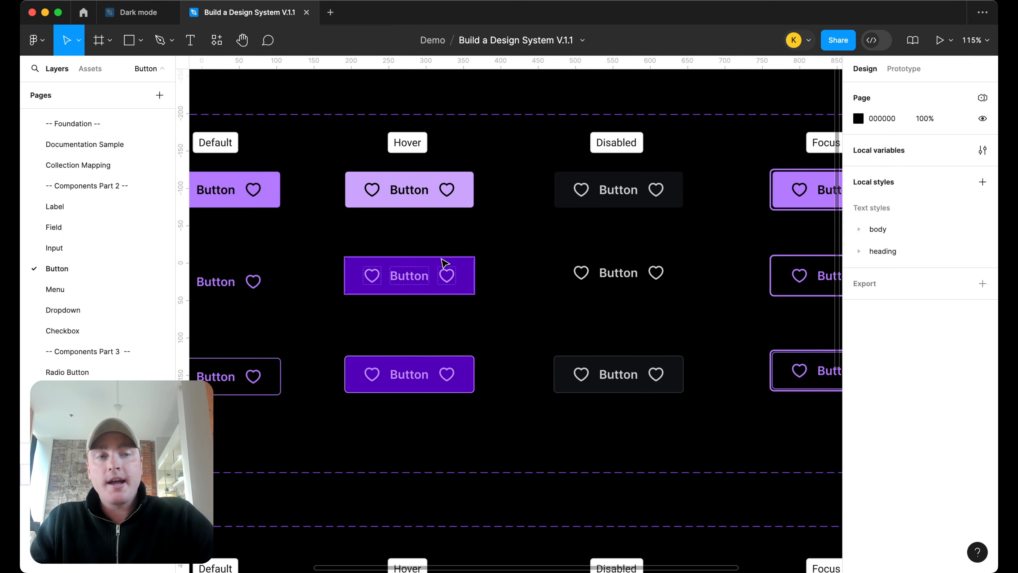
pyautogui.scroll(-3, 456, 290)
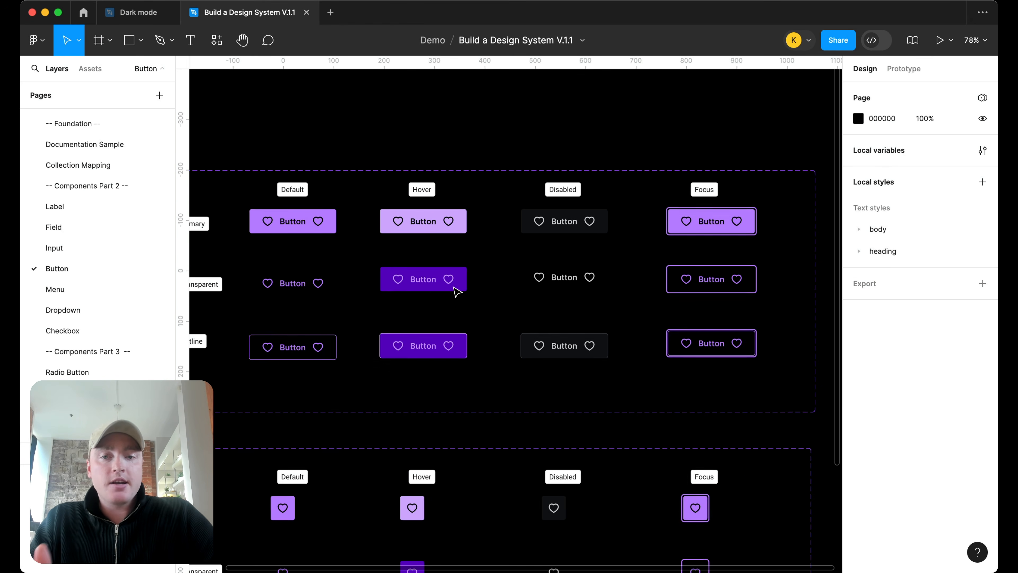
pyautogui.scroll(-2, 454, 287)
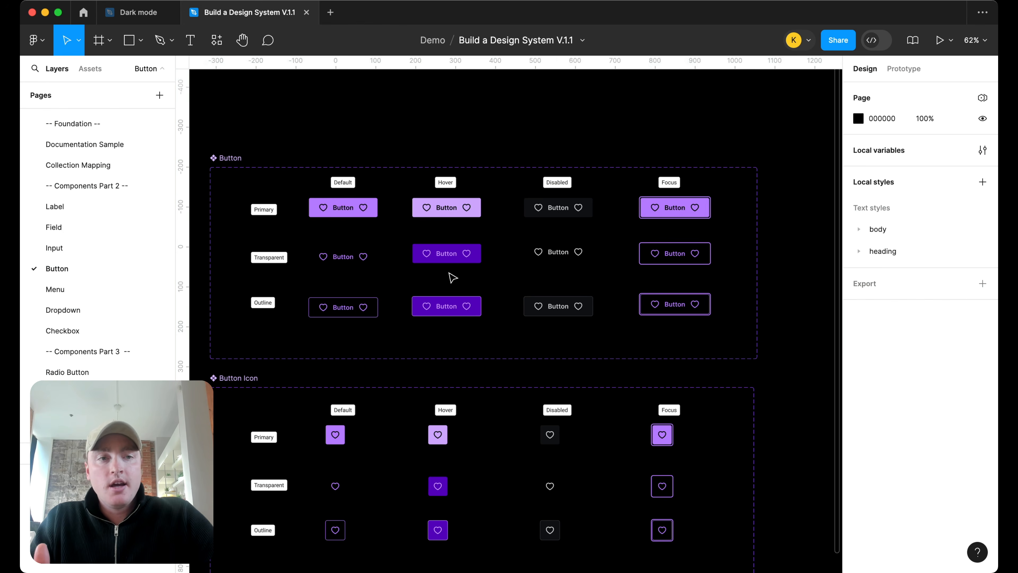
pyautogui.scroll(-2, 453, 268)
pyautogui.hscroll(-2, 453, 267)
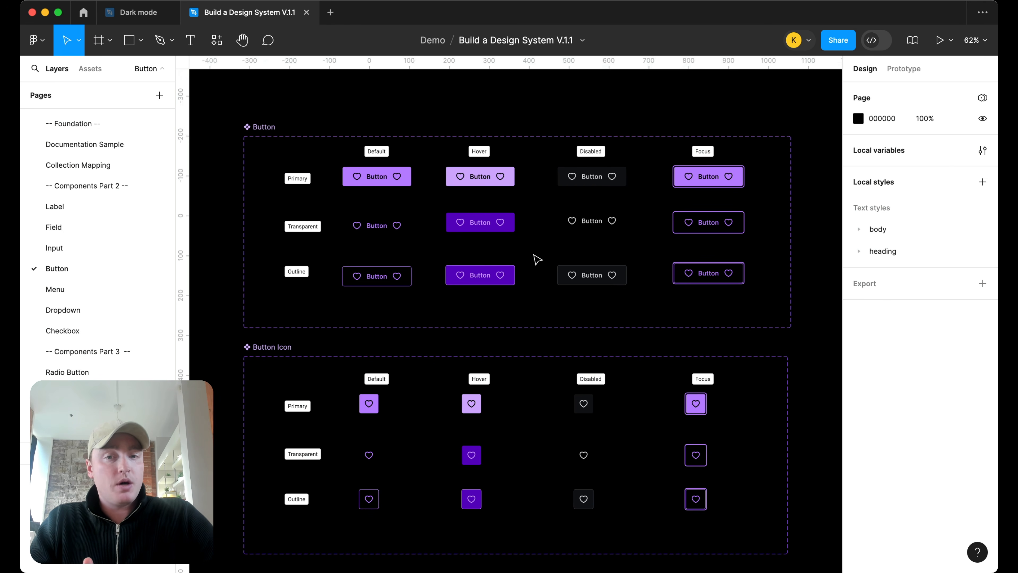
# - Check which fill variable the transparent hover button's label uses
pyautogui.scroll(3, 490, 233)
pyautogui.doubleClick(476, 217)
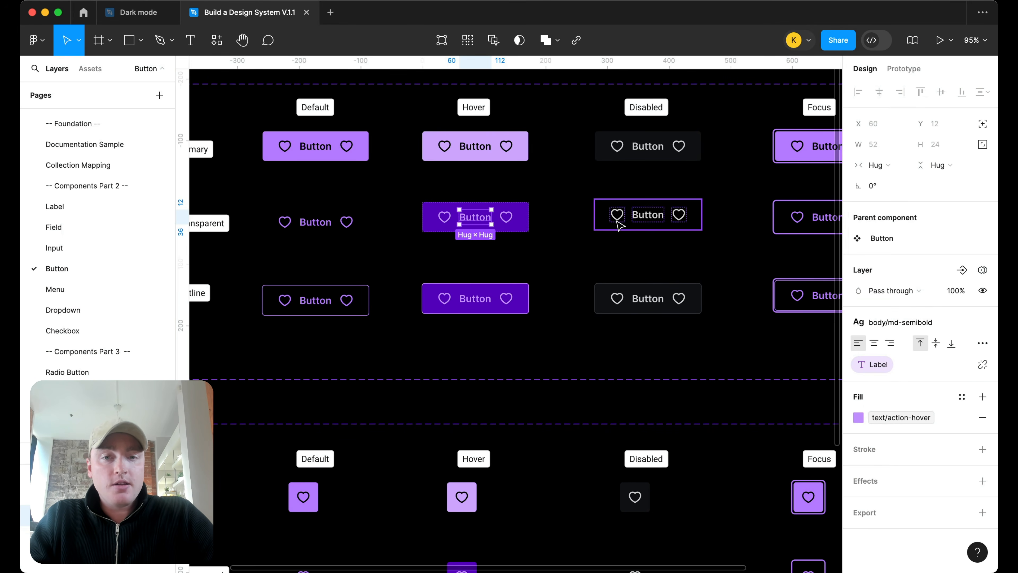
pyautogui.click(572, 268)
# - Set the dark value of the text variable action-hover in the mapped collection to primary/200, after trying primary/100
pyautogui.click(982, 151)
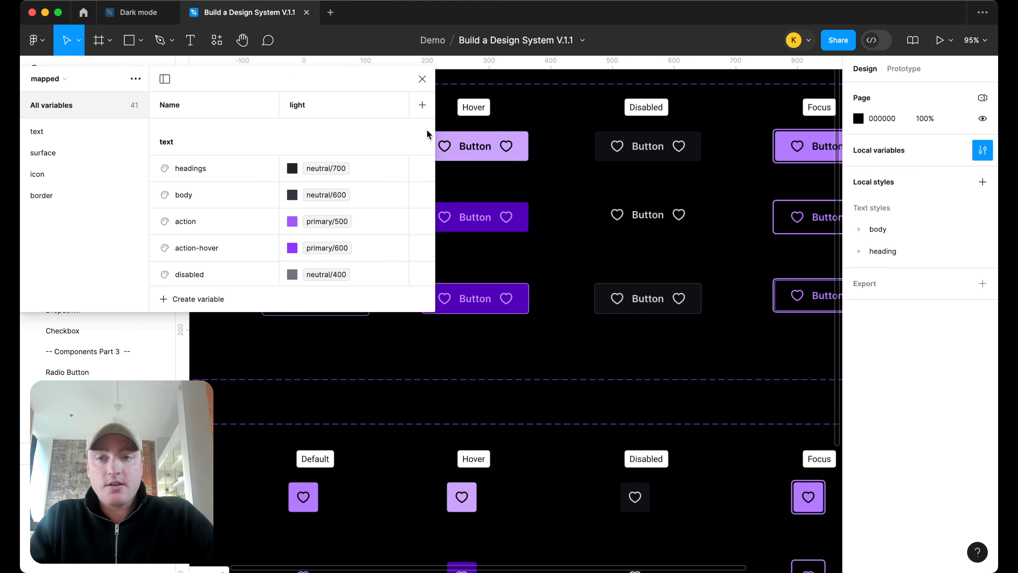
pyautogui.moveTo(284, 76); pyautogui.dragTo(685, 105)
pyautogui.click(447, 157)
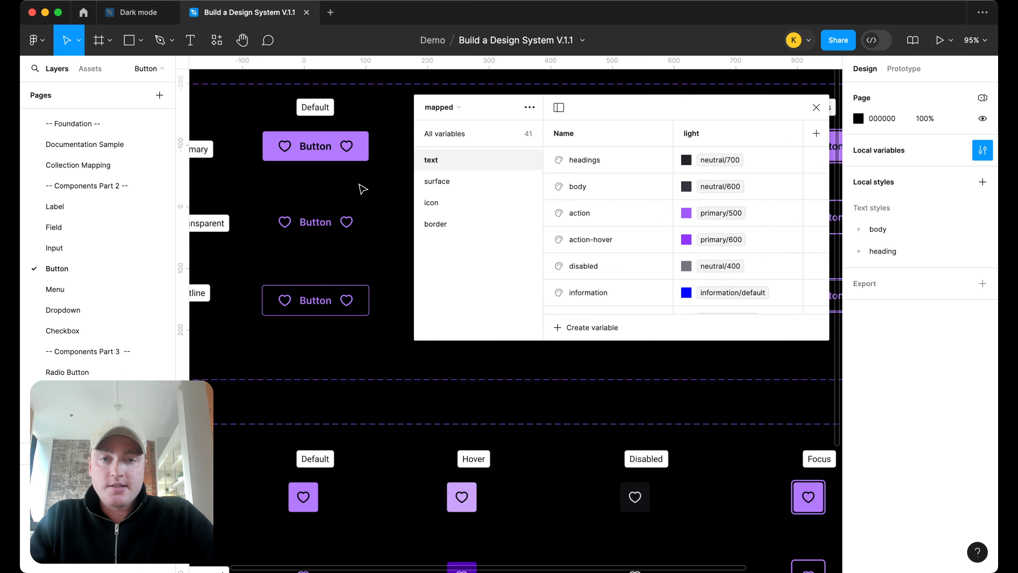
pyautogui.hscroll(5, 363, 189)
pyautogui.scroll(-1, 762, 261)
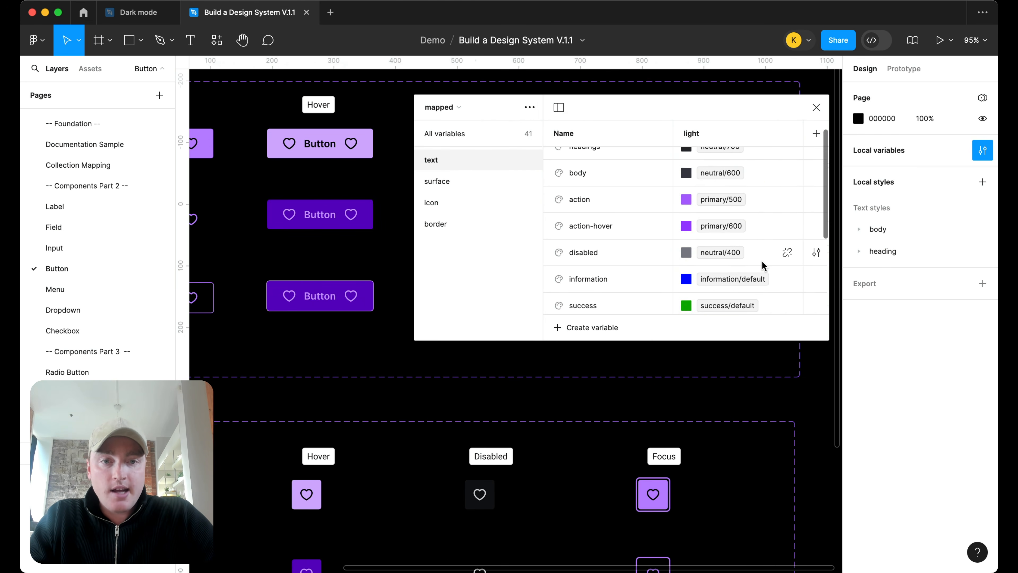
pyautogui.hscroll(3, 762, 261)
pyautogui.click(775, 226)
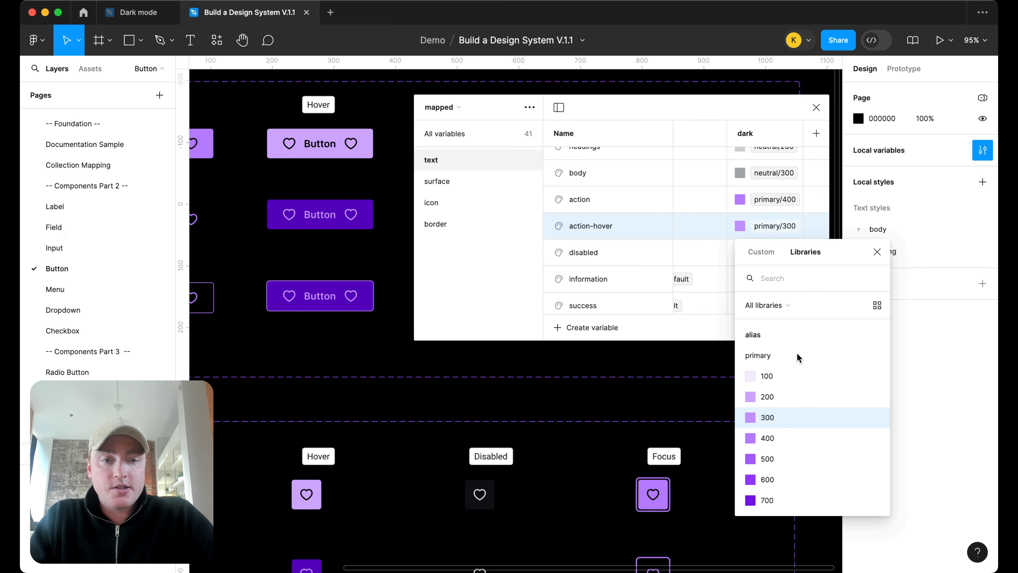
pyautogui.click(791, 375)
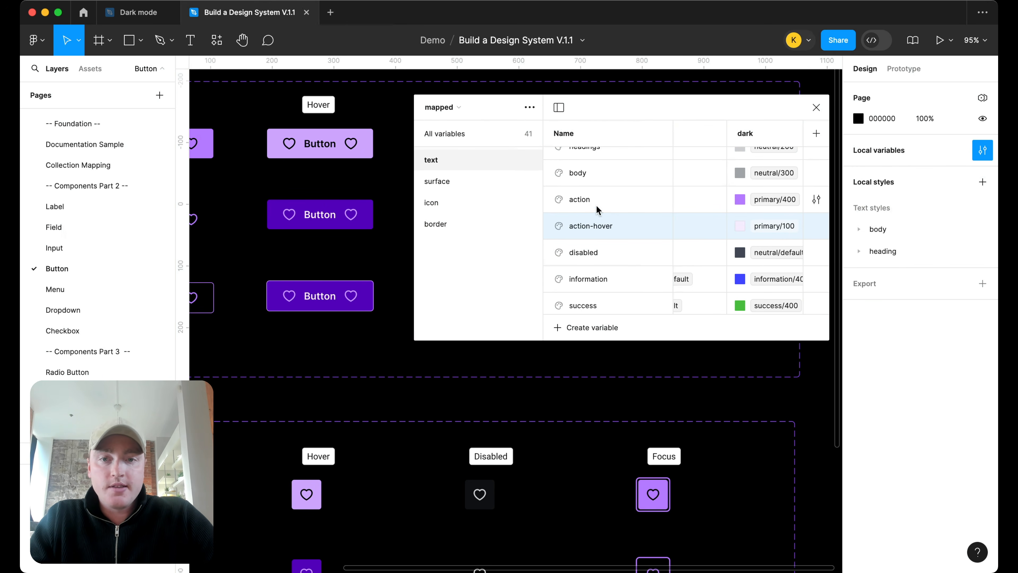
pyautogui.click(775, 217)
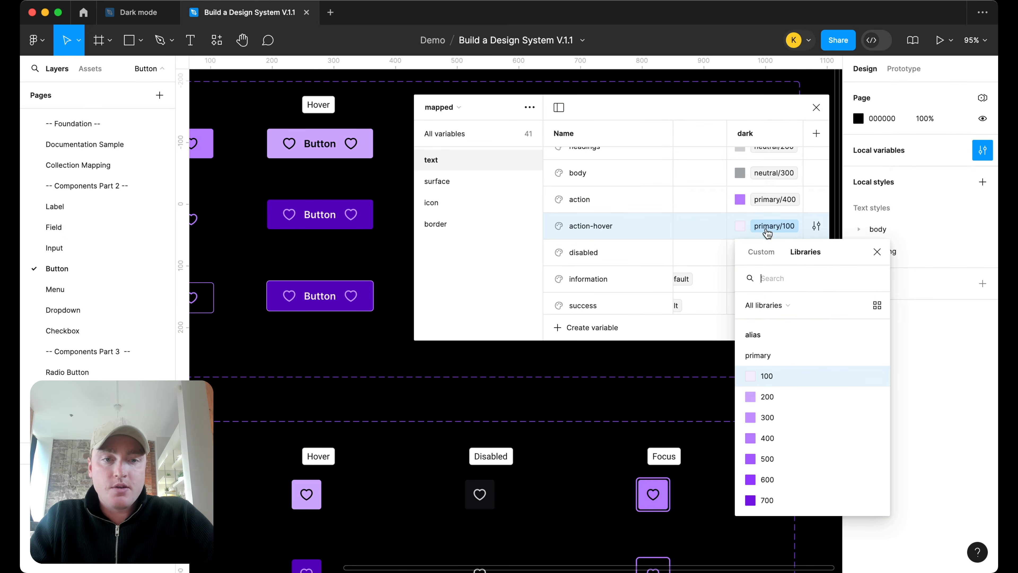
pyautogui.click(765, 397)
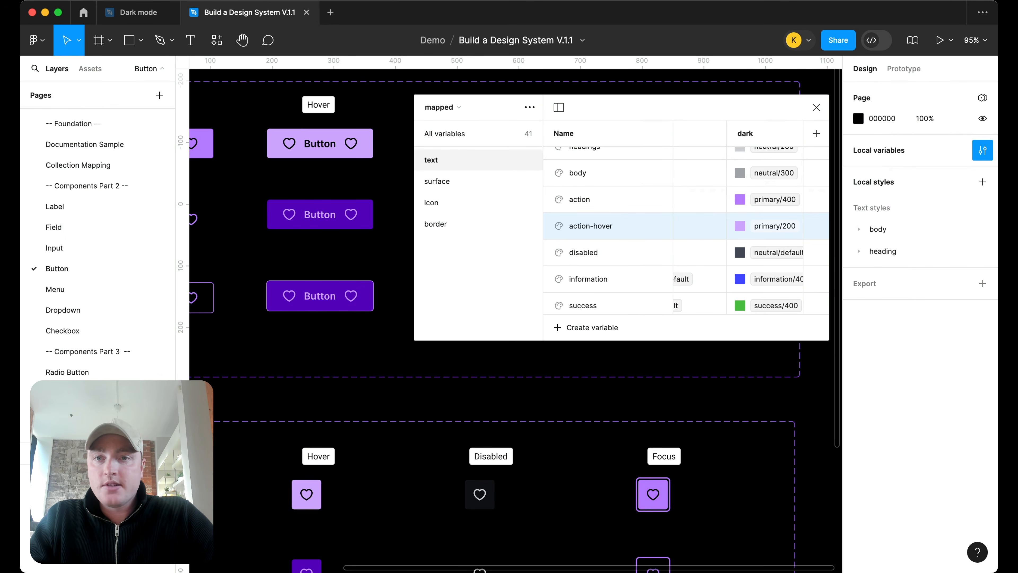
# - Recheck the transparent hover button's label with the Contrast plugin, reviewing its normal text AA and AAA ratings
pyautogui.press('alt+super+p')
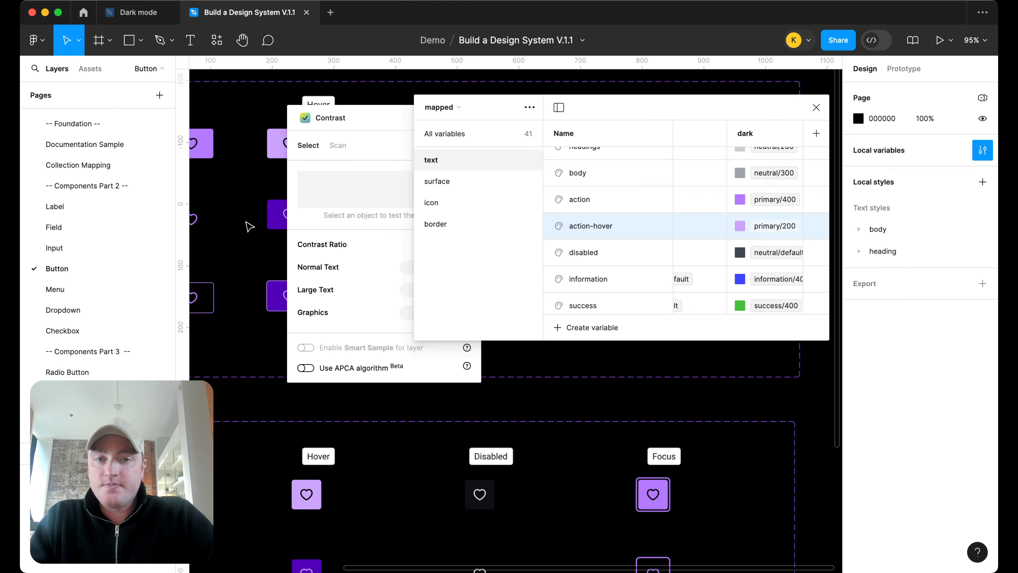
pyautogui.click(816, 106)
pyautogui.moveTo(386, 114); pyautogui.dragTo(562, 111)
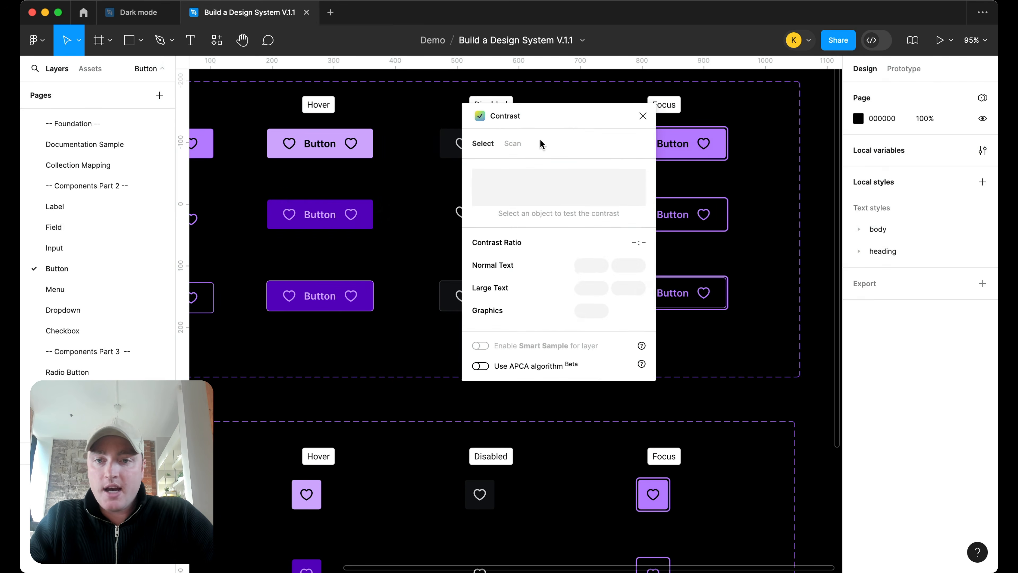
pyautogui.keyDown('super'); pyautogui.click(313, 219); pyautogui.keyUp('super')
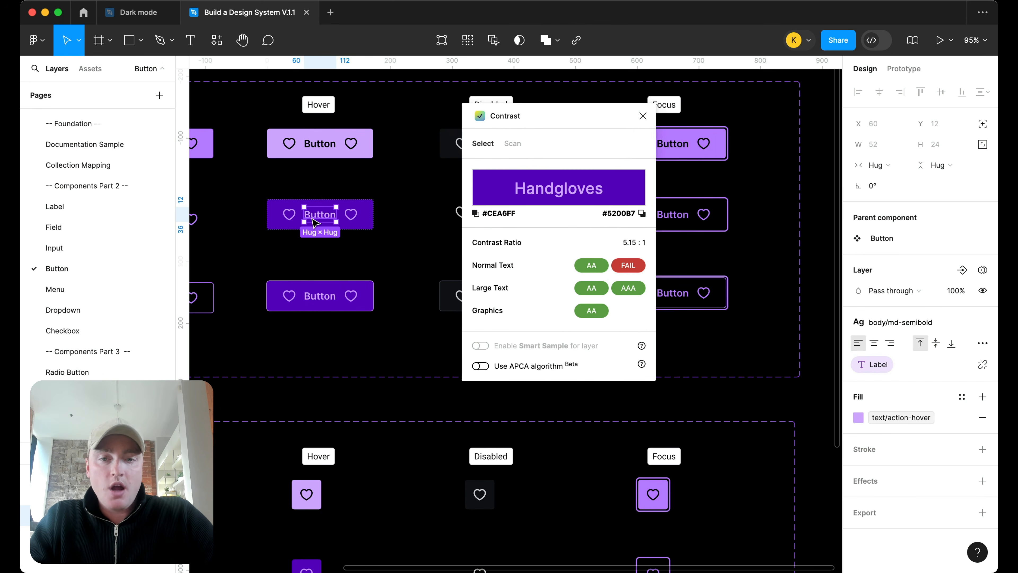
pyautogui.moveTo(584, 270)
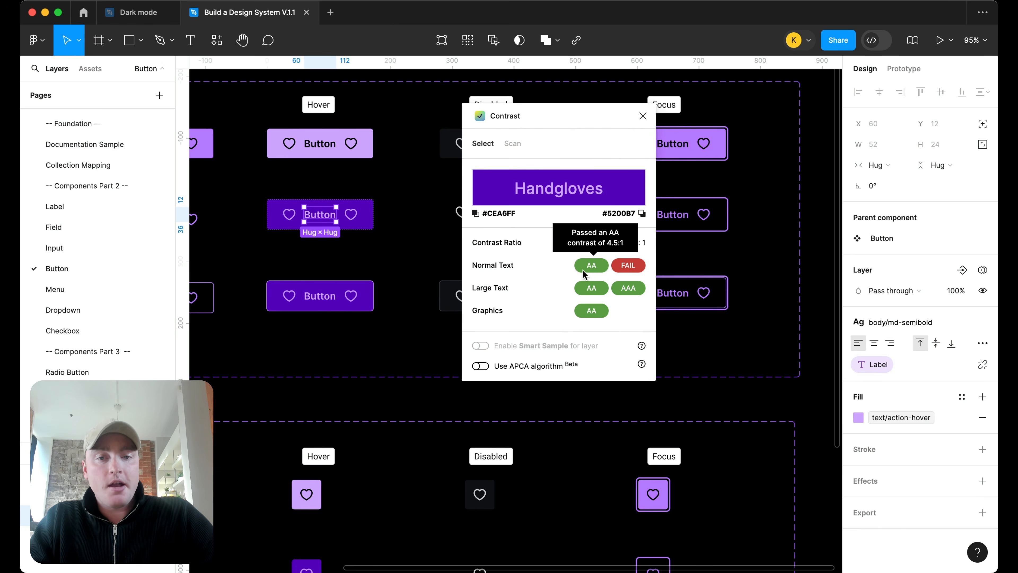
pyautogui.moveTo(637, 267)
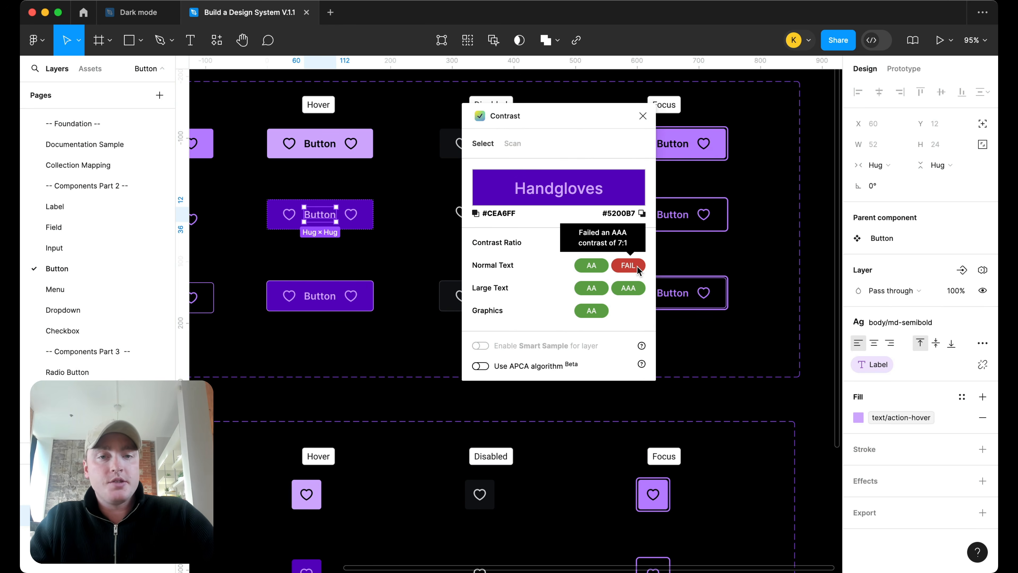
pyautogui.click(642, 116)
# - Compare the color variables used by the right icon and the label of the transparent hover button
pyautogui.scroll(5, 295, 307)
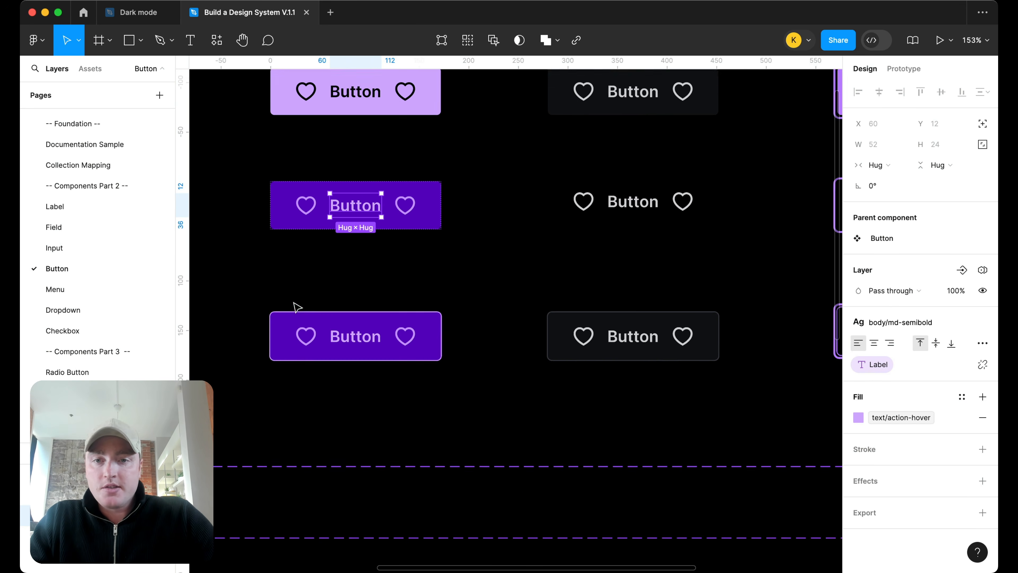
pyautogui.click(410, 219)
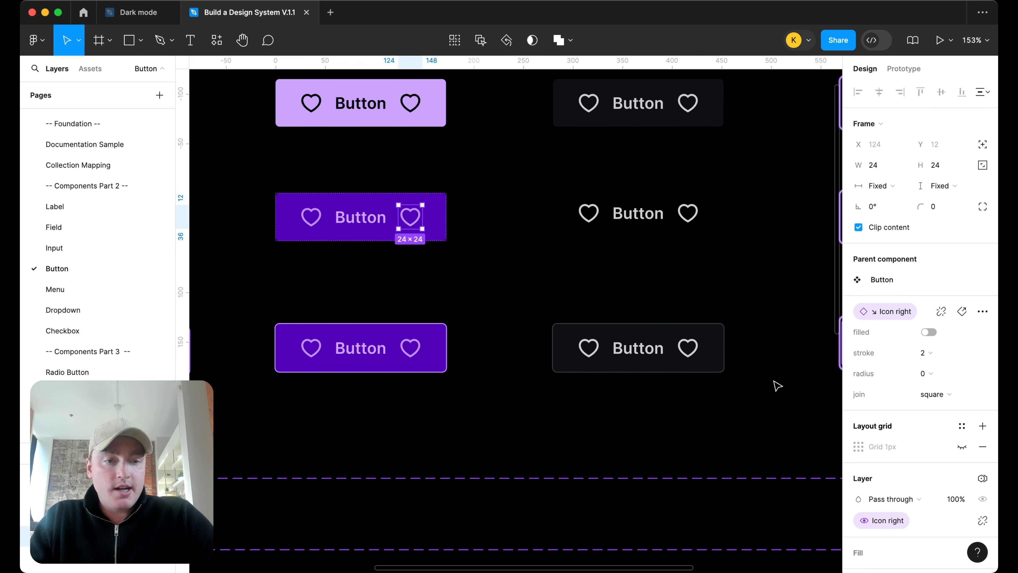
pyautogui.scroll(-5, 910, 488)
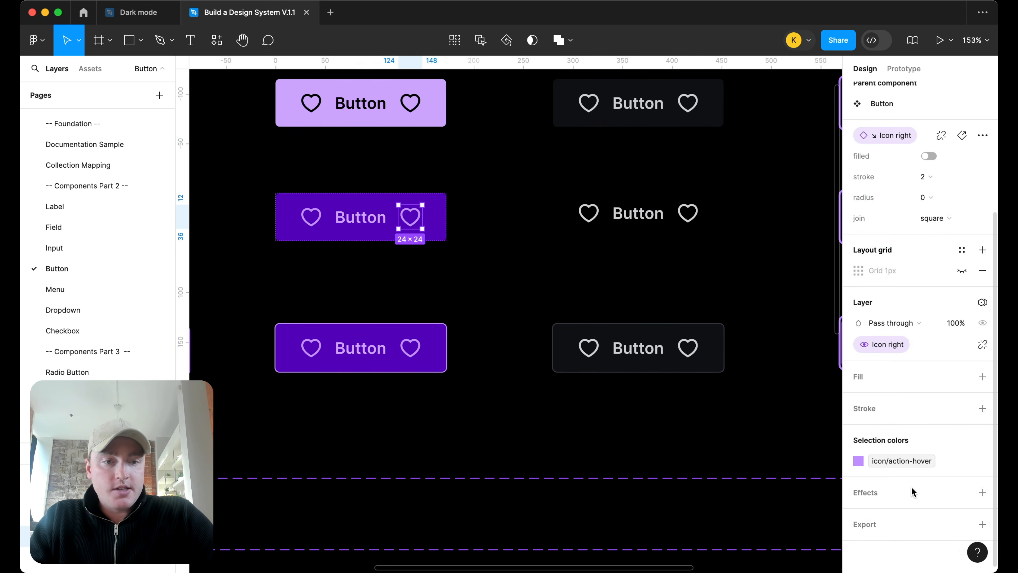
pyautogui.click(707, 288)
pyautogui.doubleClick(355, 216)
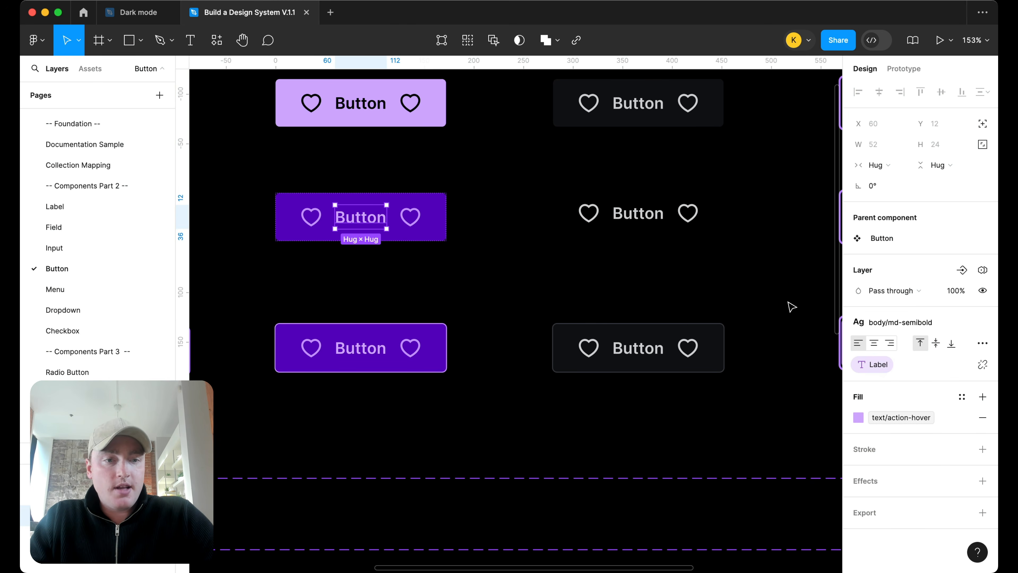
pyautogui.click(792, 210)
# - Set the dark value of the icon variable action-hover to primary/200 and close the variables window
pyautogui.click(983, 150)
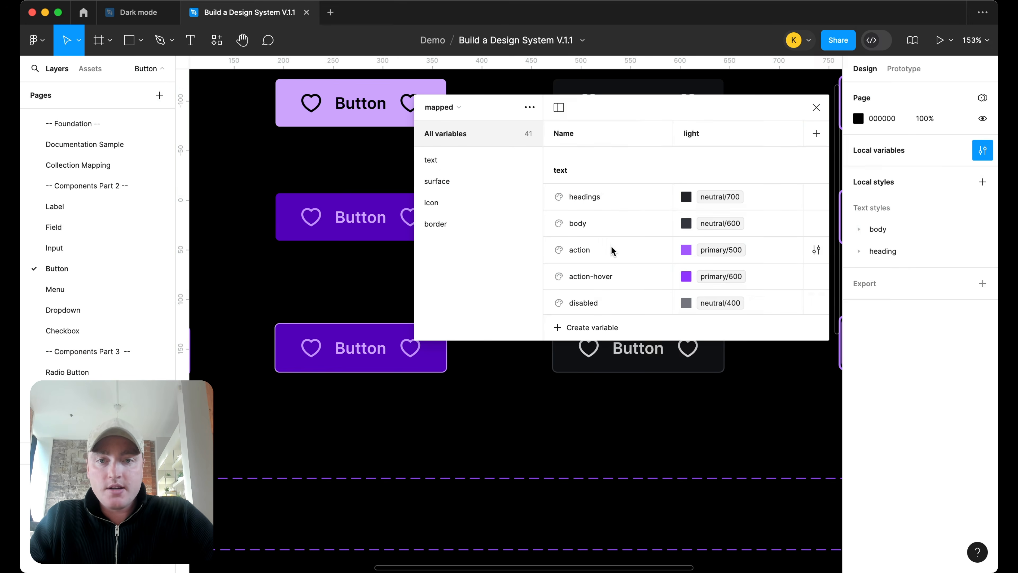
pyautogui.click(439, 159)
pyautogui.scroll(-3, 690, 253)
pyautogui.hscroll(5, 733, 243)
pyautogui.click(493, 199)
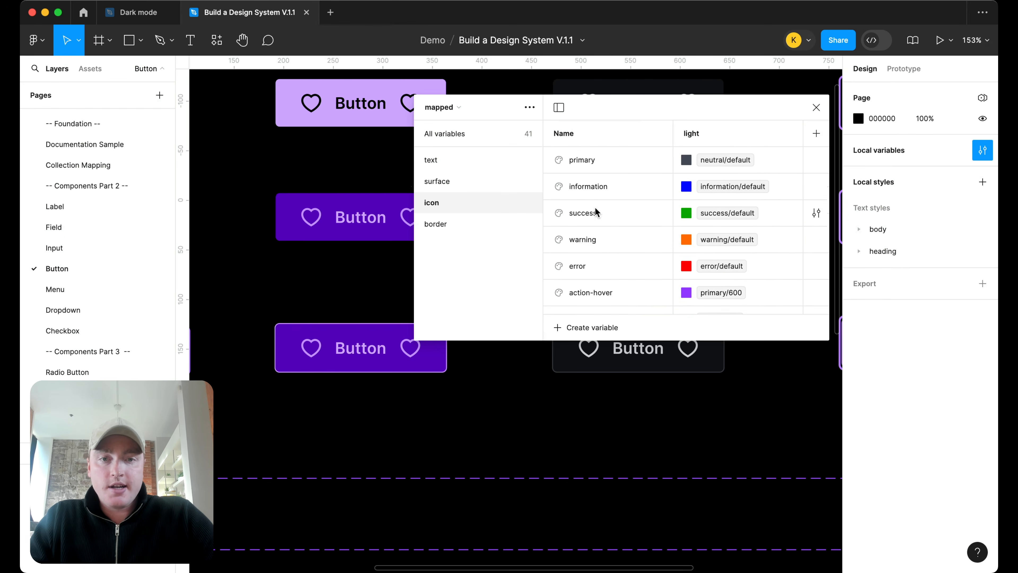
pyautogui.scroll(-3, 696, 227)
pyautogui.hscroll(4, 700, 233)
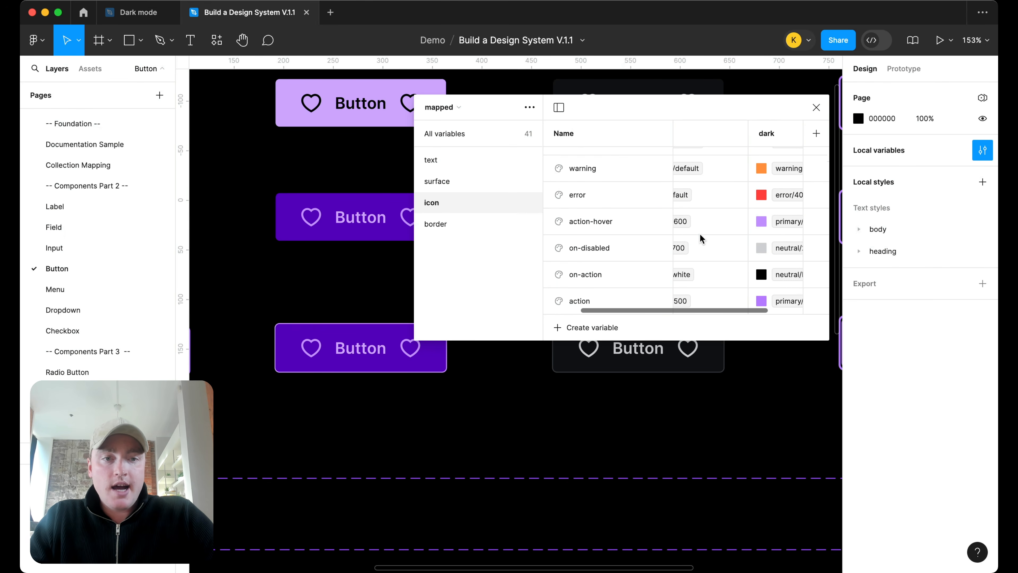
pyautogui.click(762, 223)
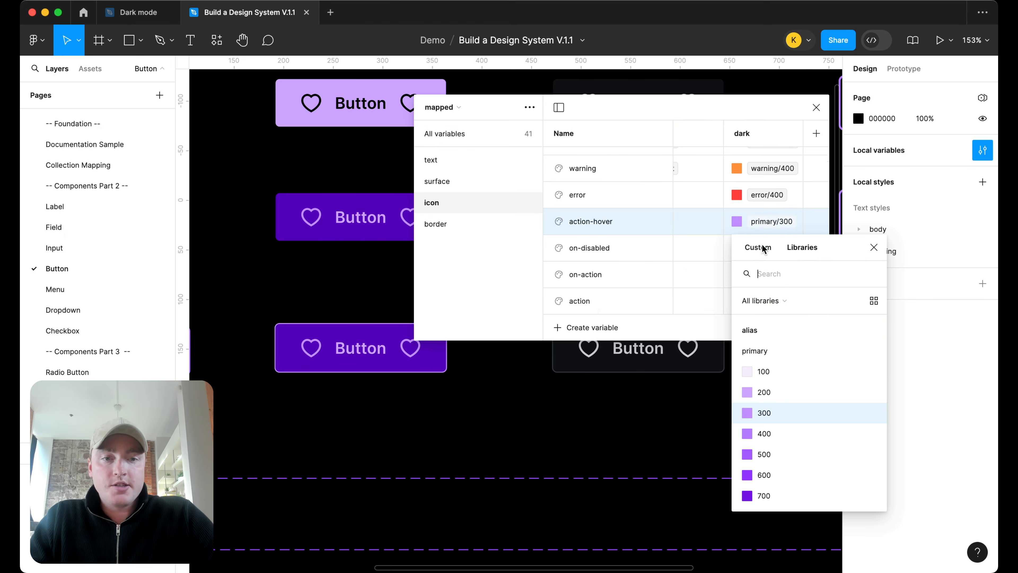
pyautogui.click(778, 387)
pyautogui.hscroll(2, 378, 252)
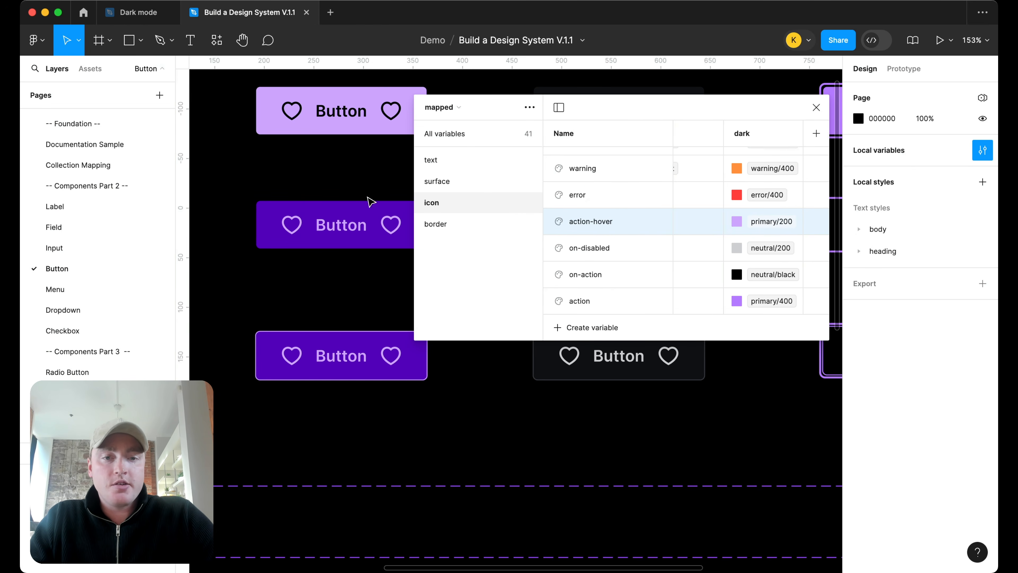
pyautogui.click(816, 108)
pyautogui.scroll(-5, 657, 132)
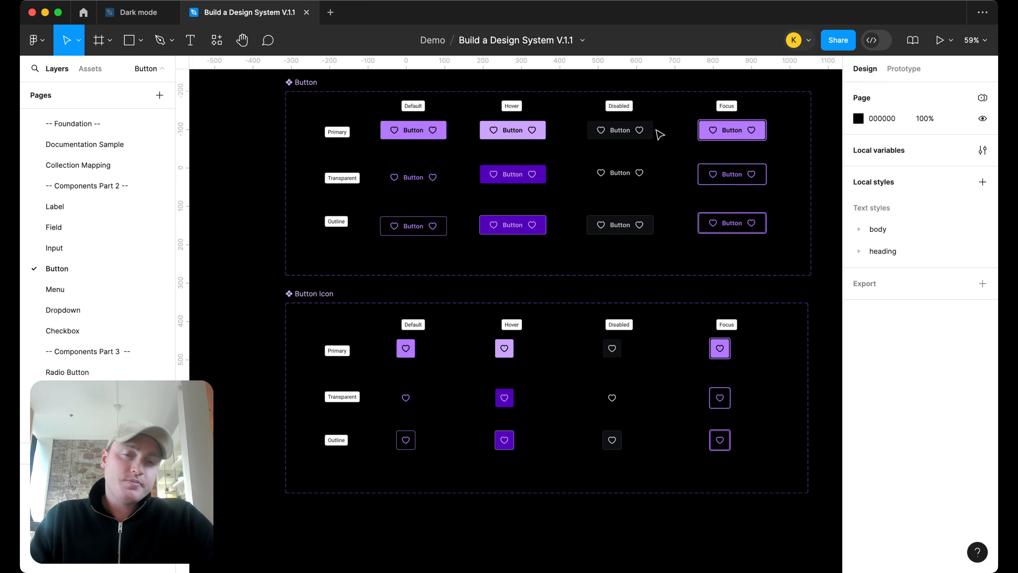
pyautogui.hscroll(1, 659, 134)
pyautogui.scroll(1, 659, 134)
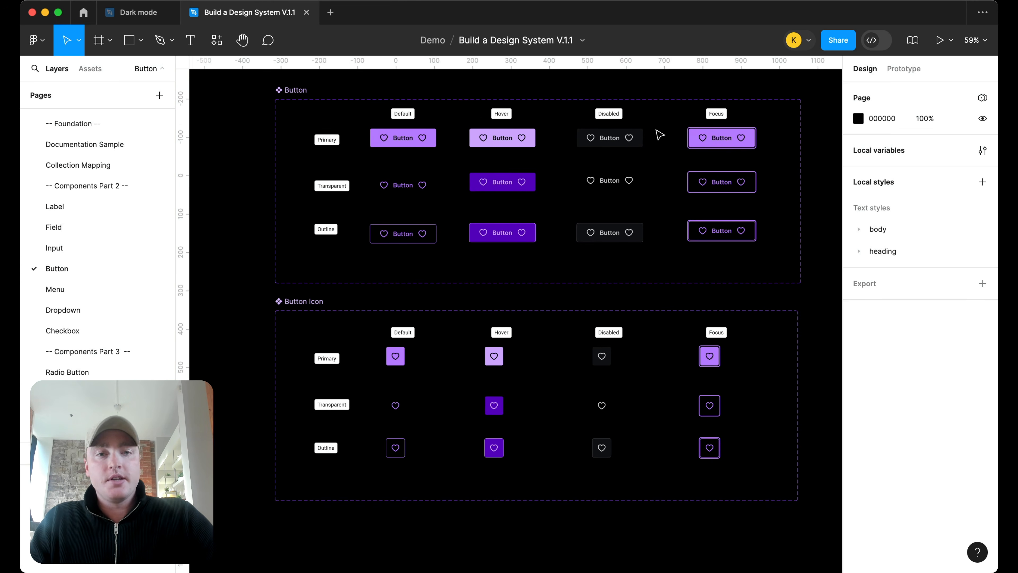
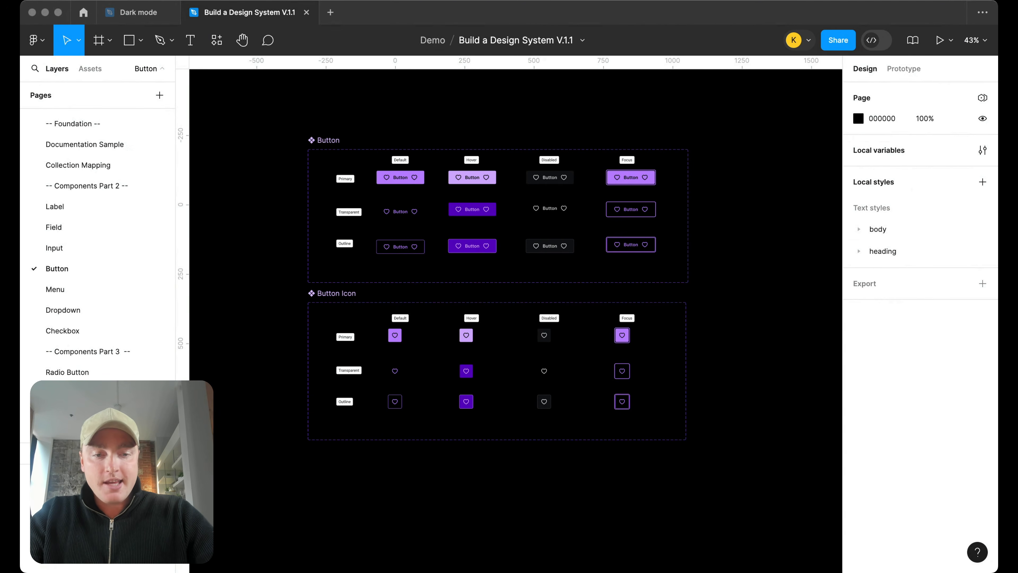
# - Open the brand variable collection, make the window taller and examine the purple shades from 100 to 800
pyautogui.click(981, 152)
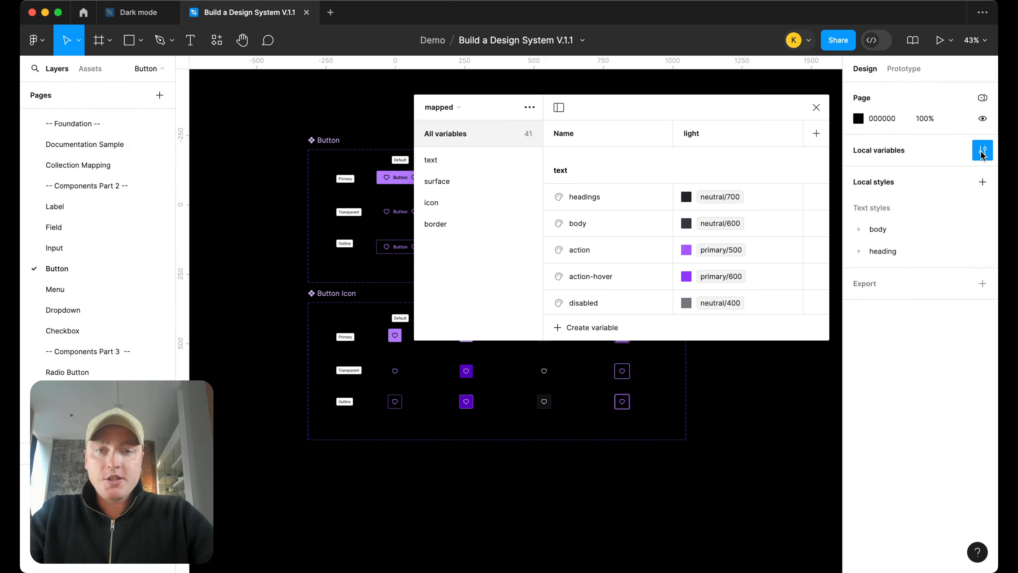
pyautogui.click(449, 107)
pyautogui.click(465, 91)
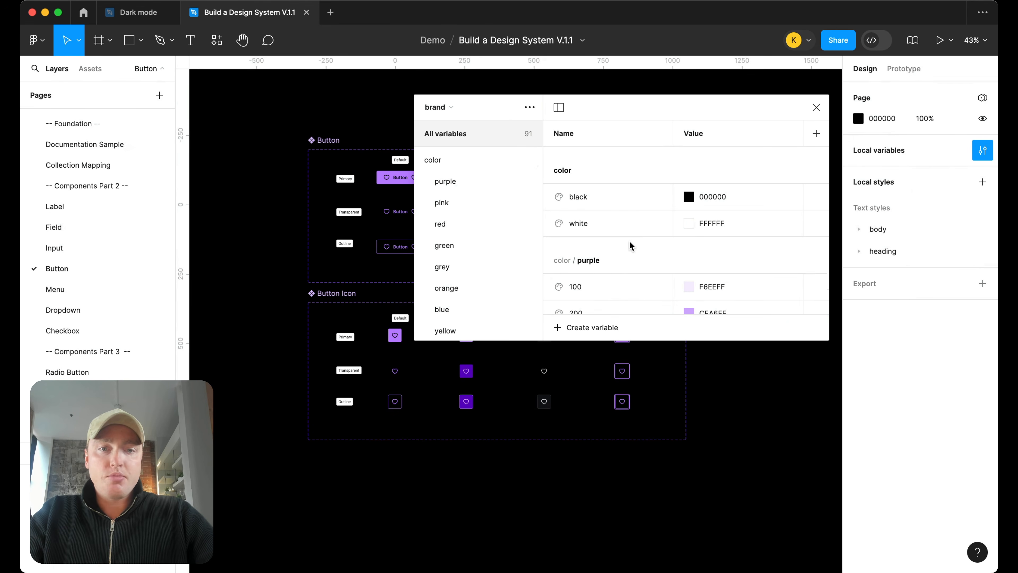
pyautogui.moveTo(638, 339); pyautogui.dragTo(635, 432)
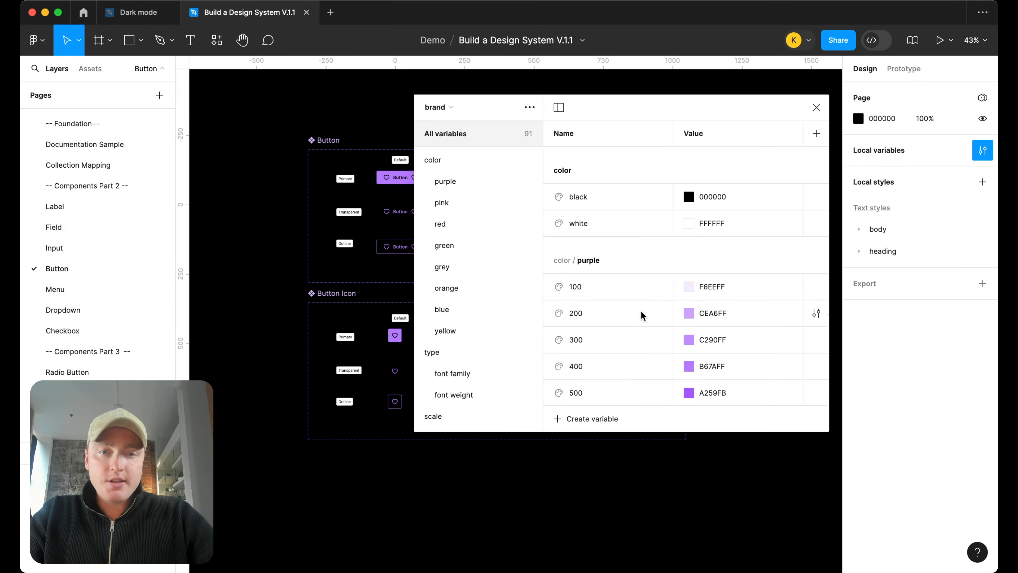
pyautogui.scroll(-3, 641, 312)
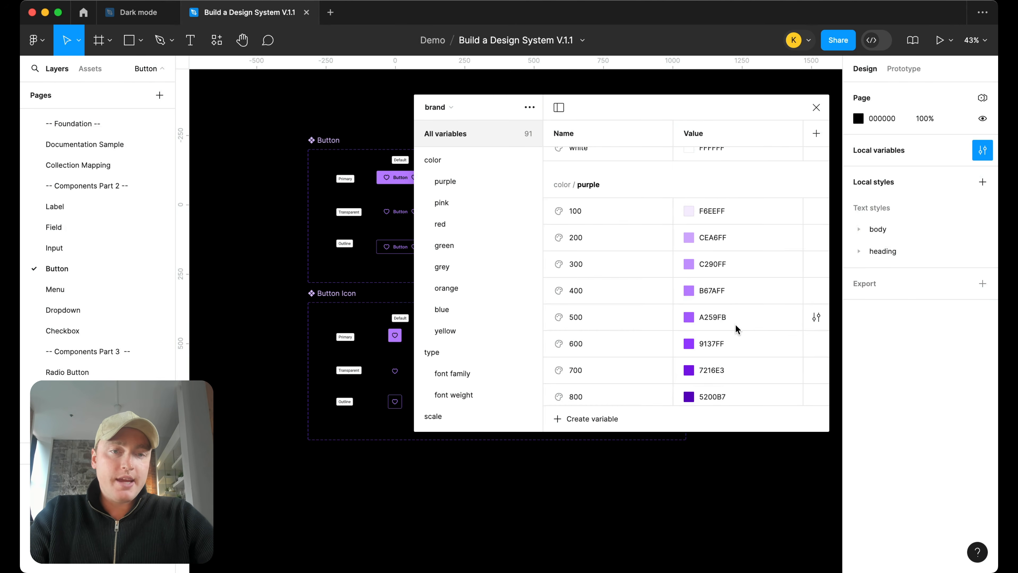
pyautogui.scroll(-2, 731, 319)
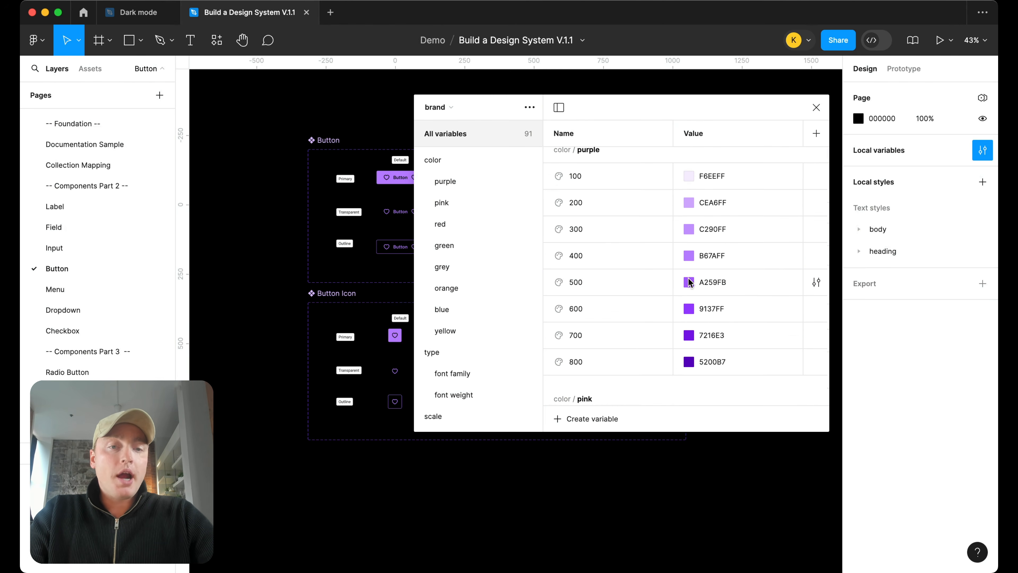
# - Rename the brand collection's purple 500 variable as "500 - fixed", undoing a first attempt with the name "default"
pyautogui.doubleClick(594, 283)
pyautogui.write('default')
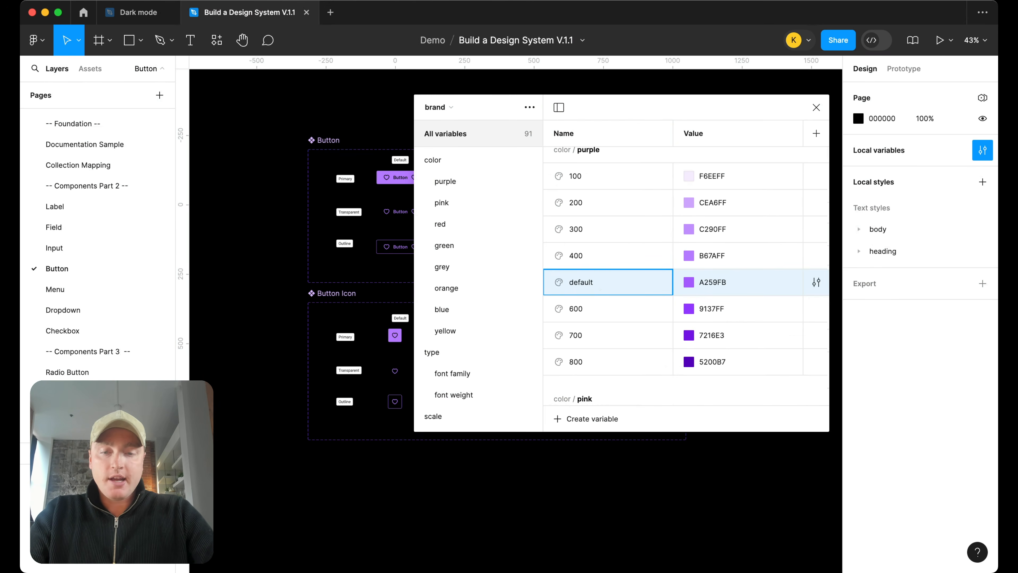
pyautogui.press('super+z')
pyautogui.press('Right')
pyautogui.write('-fixed')
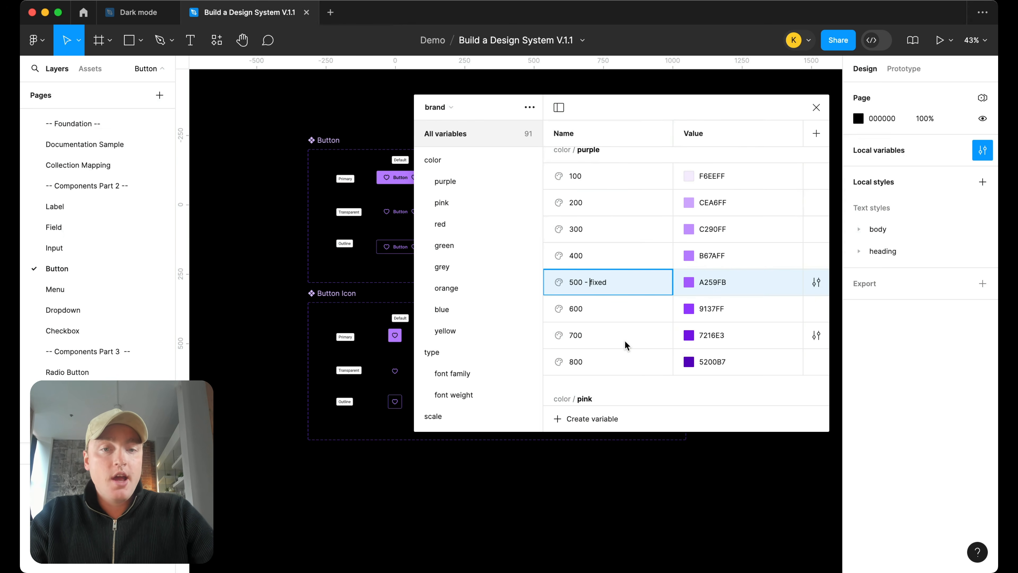
# - Show the mapped variable collection, widen the variables window and open the dark value of the text action variable
pyautogui.click(437, 107)
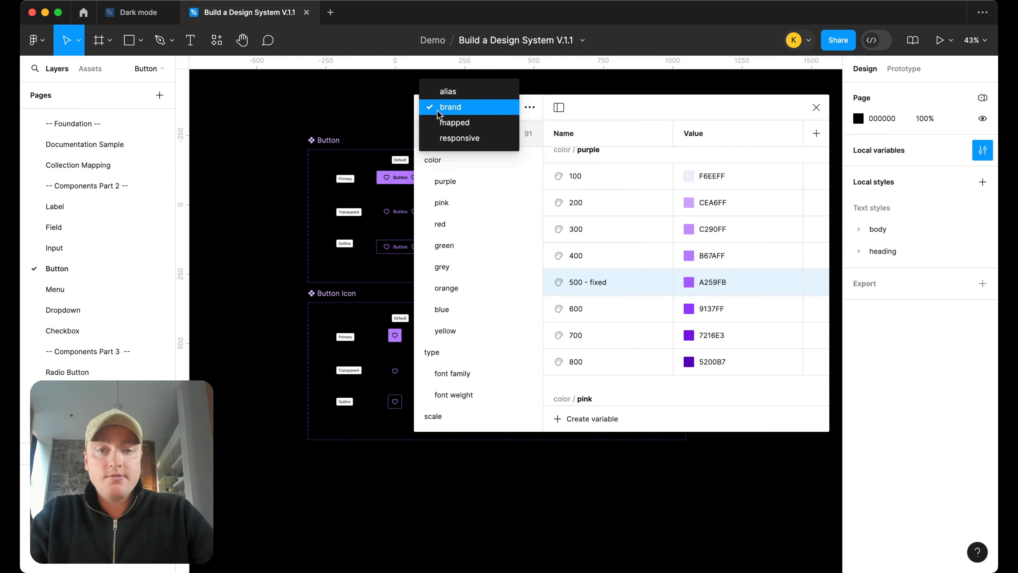
pyautogui.click(458, 125)
pyautogui.scroll(2, 692, 339)
pyautogui.scroll(3, 718, 259)
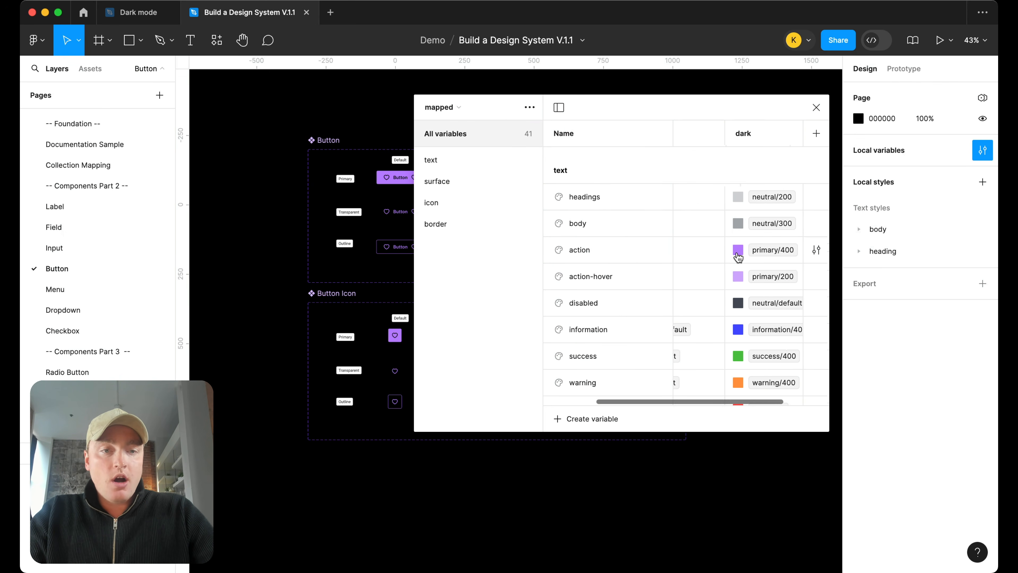
pyautogui.moveTo(414, 243); pyautogui.dragTo(269, 244)
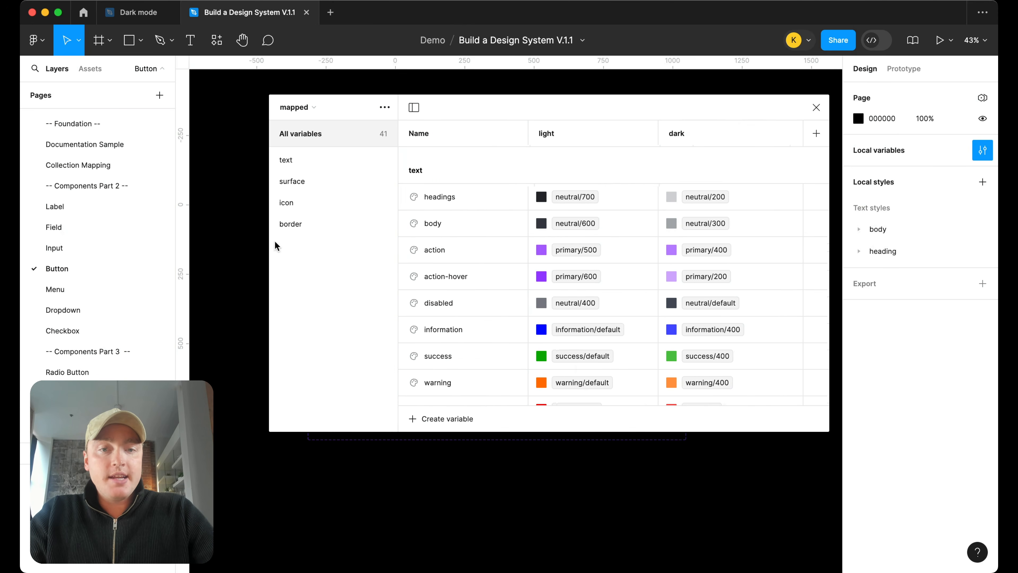
pyautogui.click(706, 255)
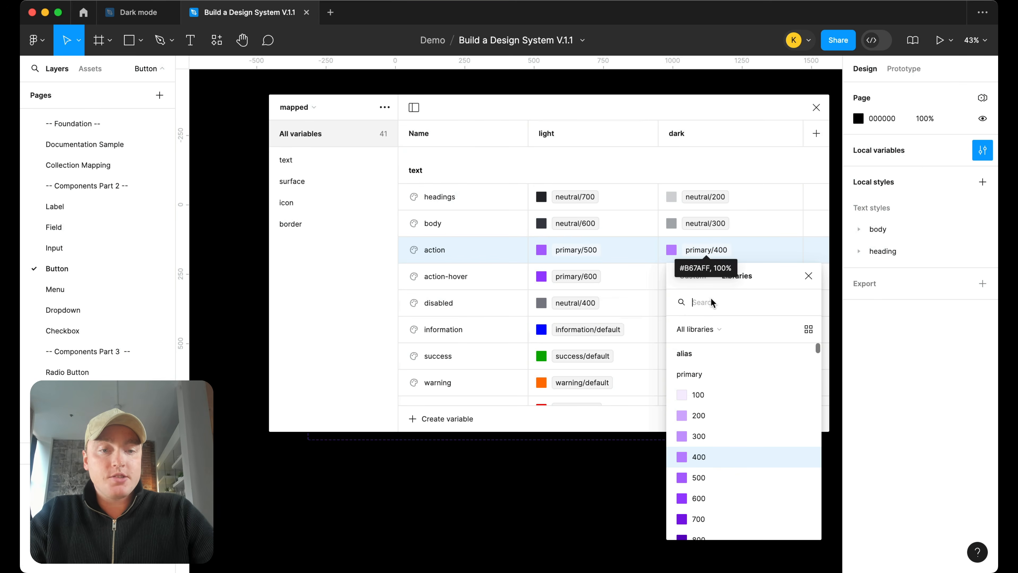
# - Rename the alias collection's primary 500 variable as "500-fixed"
pyautogui.click(297, 107)
pyautogui.click(324, 77)
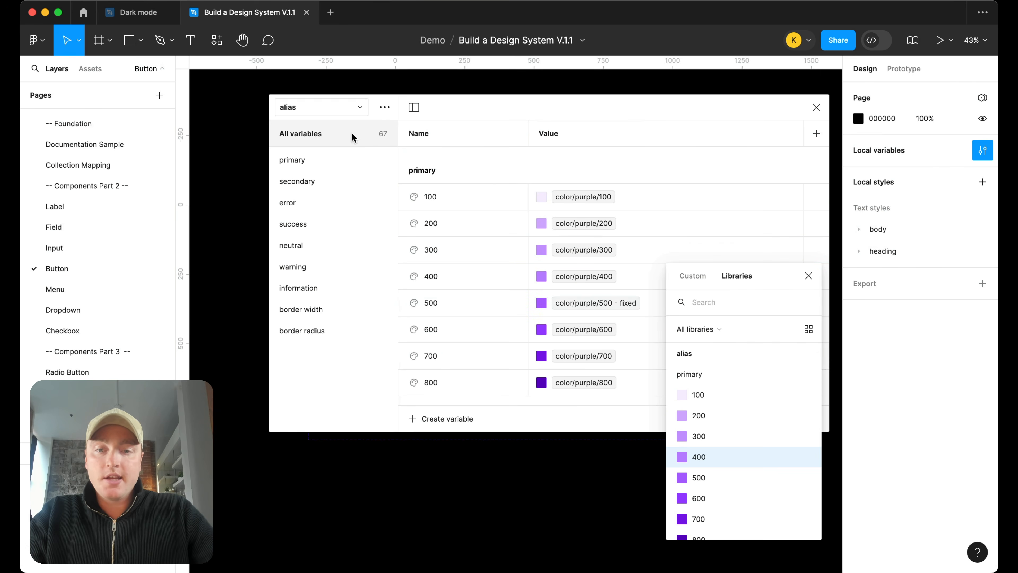
pyautogui.click(454, 303)
pyautogui.click(444, 303)
pyautogui.write('-fixed')
pyautogui.press('Return')
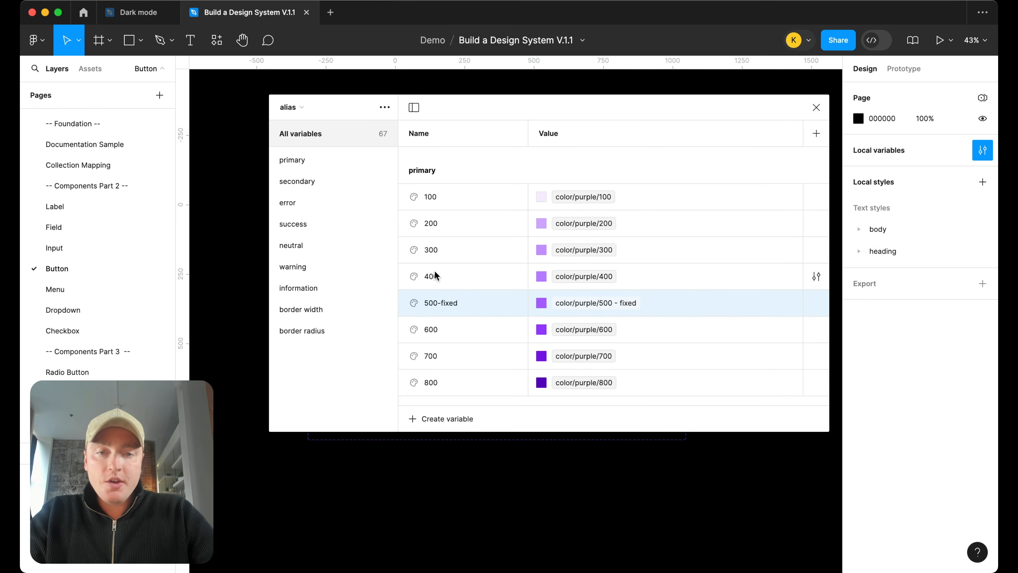
# - Set the dark value of the mapped text variable action to primary/500-fixed
pyautogui.click(301, 108)
pyautogui.click(316, 138)
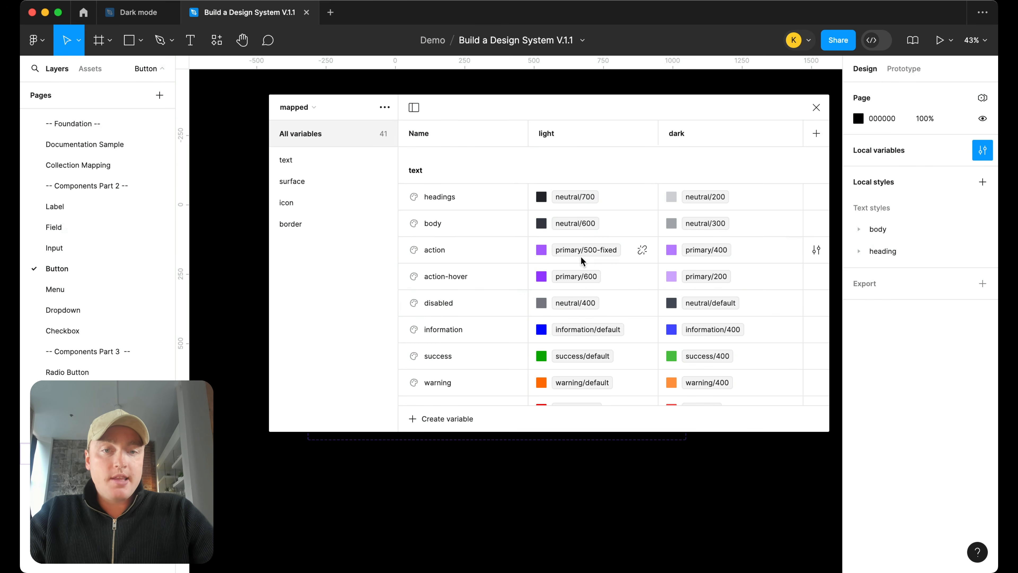
pyautogui.click(689, 250)
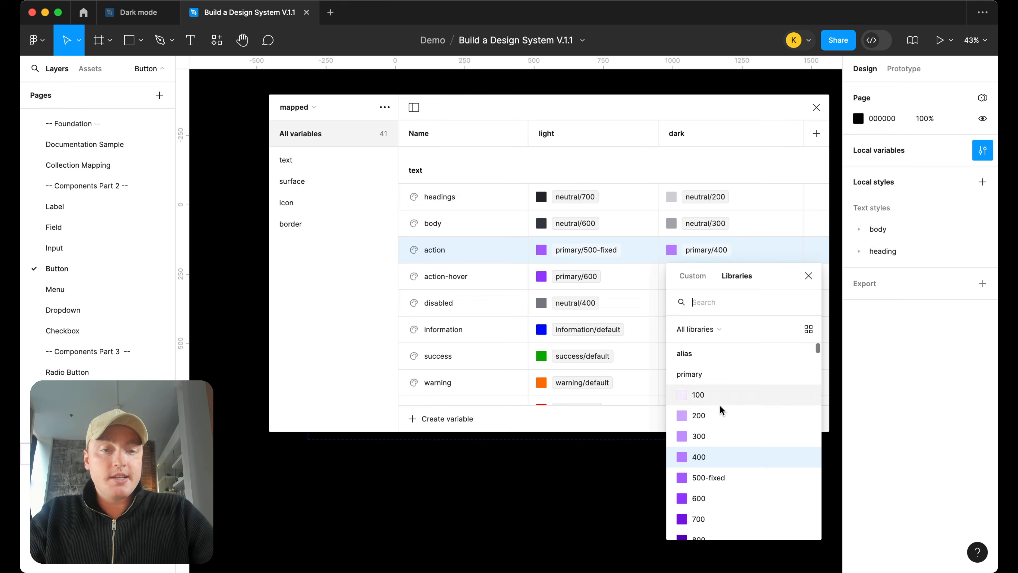
pyautogui.click(716, 479)
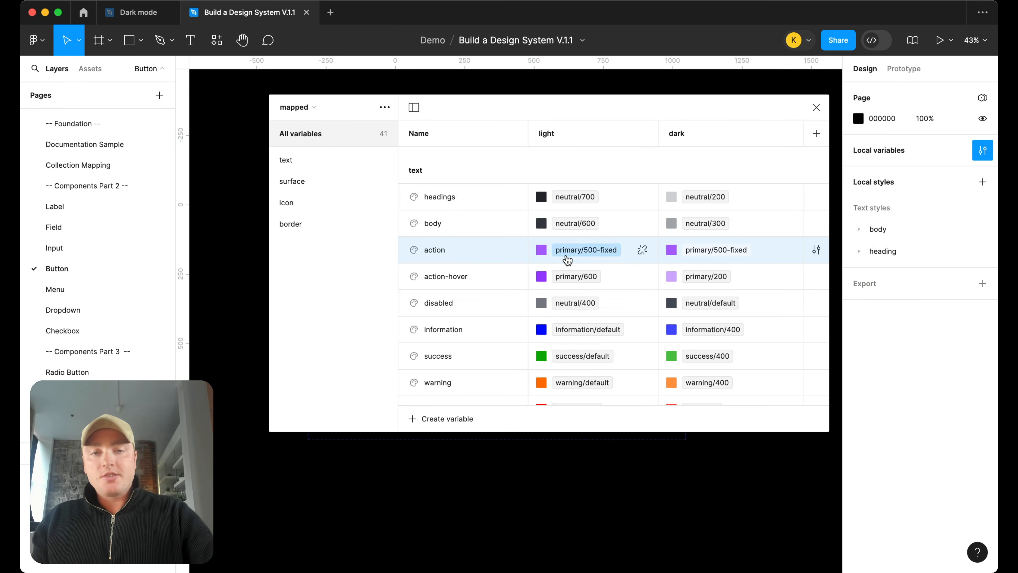
pyautogui.moveTo(600, 258)
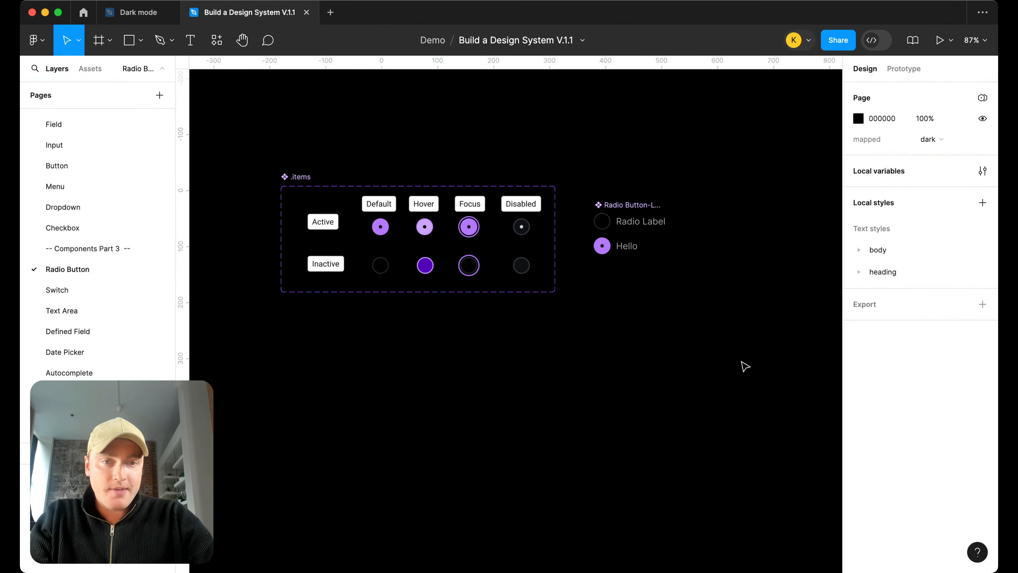
# - Check the Radio Label text against its background with the Contrast plugin
pyautogui.click(661, 221)
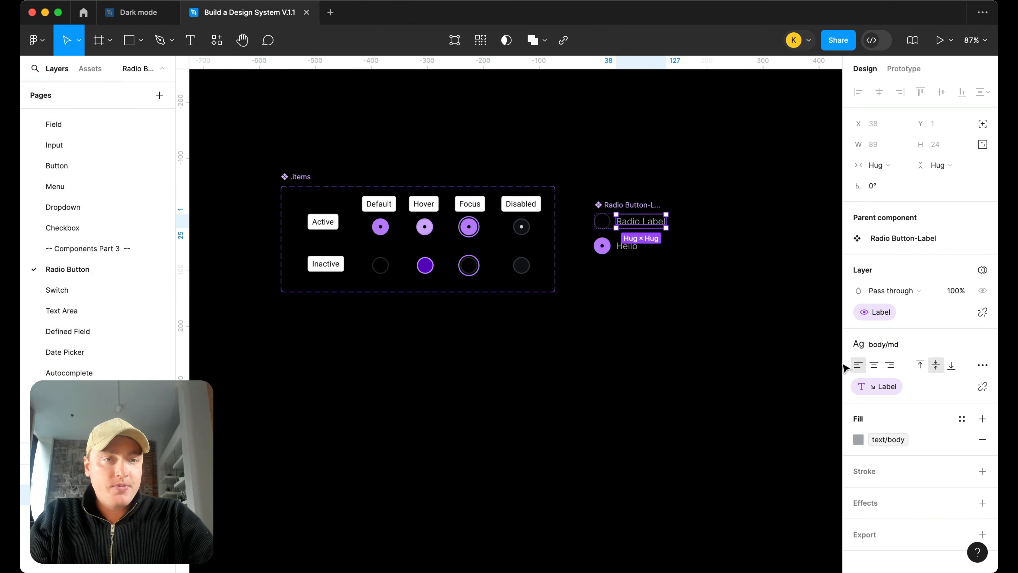
pyautogui.click(453, 41)
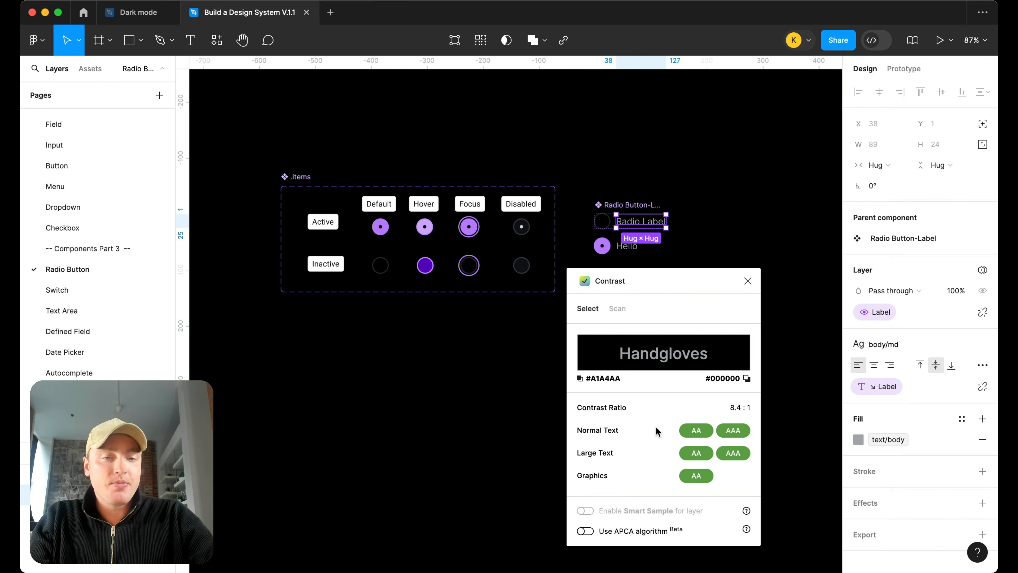
pyautogui.moveTo(683, 434)
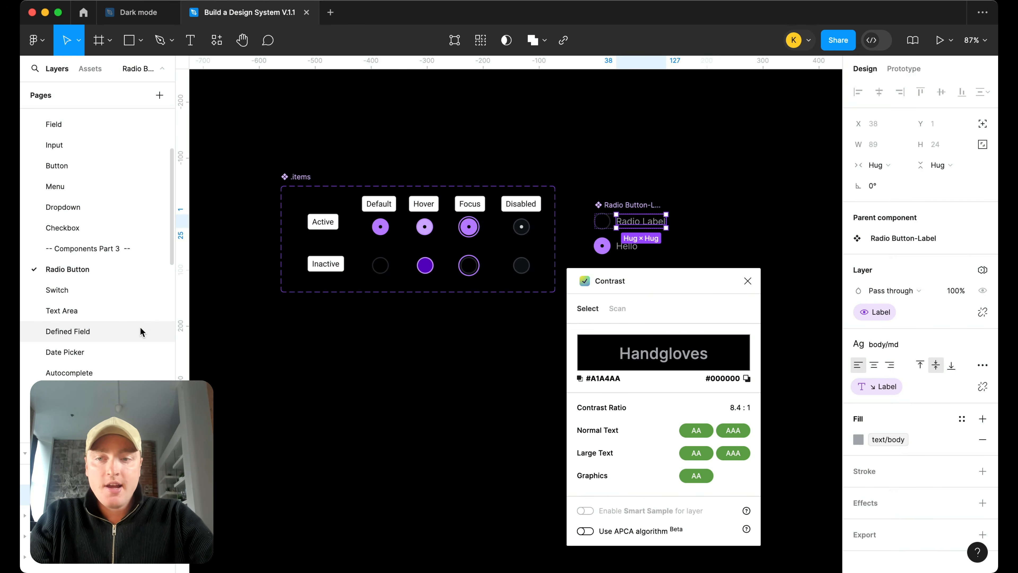
# - Check the contrast of the placeholder text in the purple hover variant on the Defined Field page and close the Contrast plugin
pyautogui.click(134, 331)
pyautogui.scroll(-4, 452, 302)
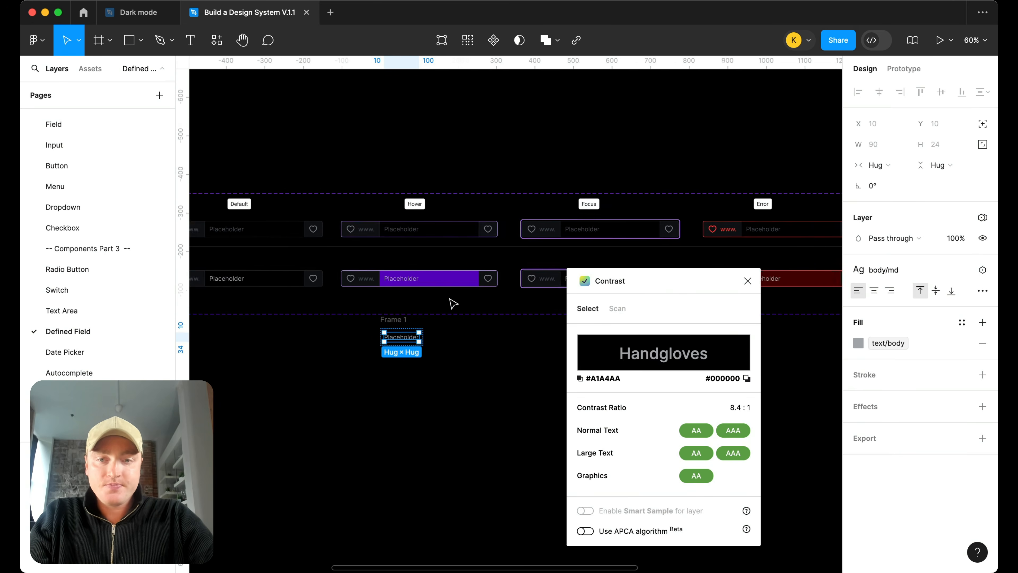
pyautogui.scroll(3, 452, 302)
pyautogui.doubleClick(420, 274)
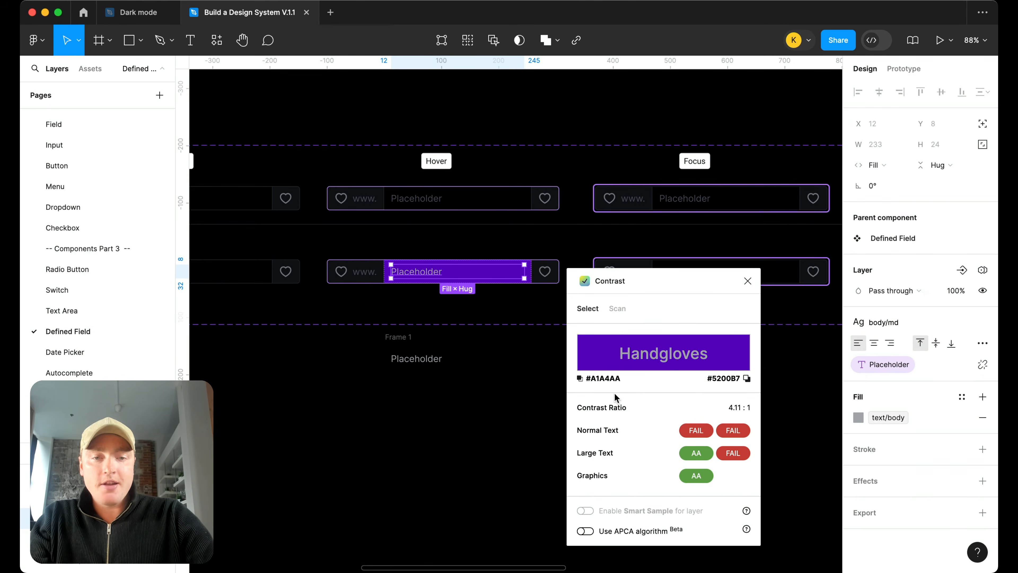
pyautogui.moveTo(600, 429)
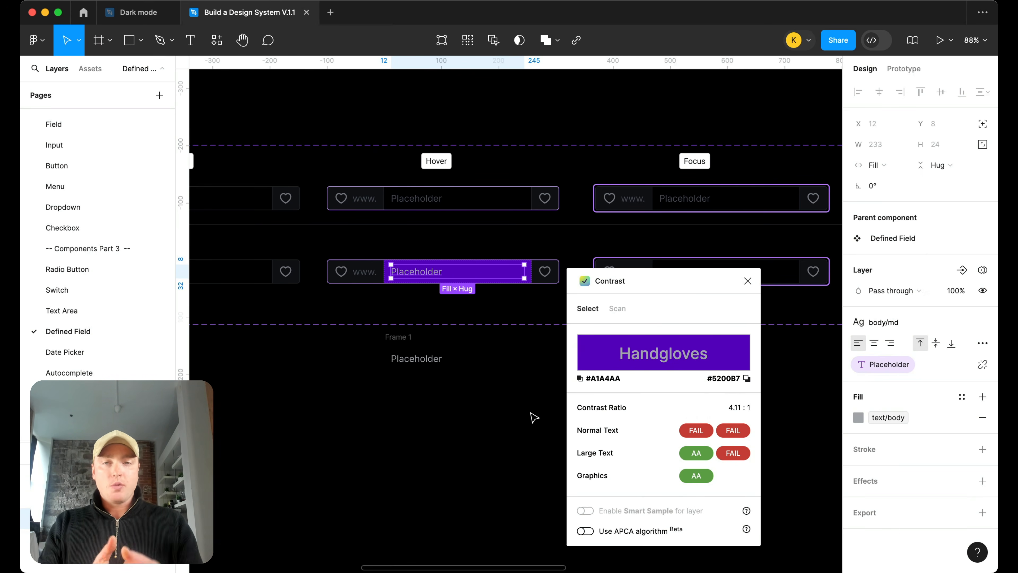
pyautogui.click(748, 280)
pyautogui.click(613, 374)
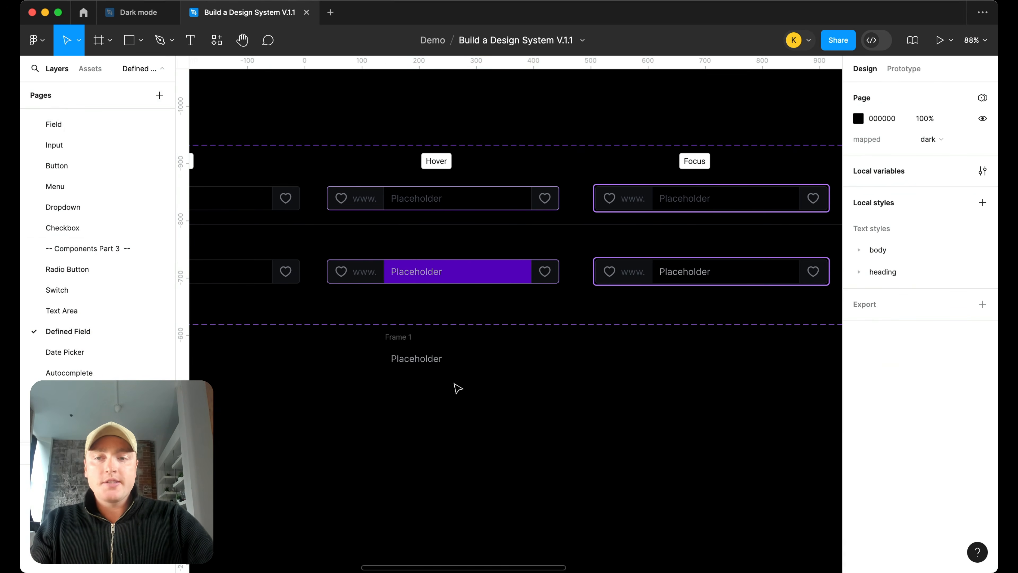
# - Return to the Radio Button page, examine the radio label up close and clear the selection
pyautogui.click(123, 270)
pyautogui.scroll(5, 674, 216)
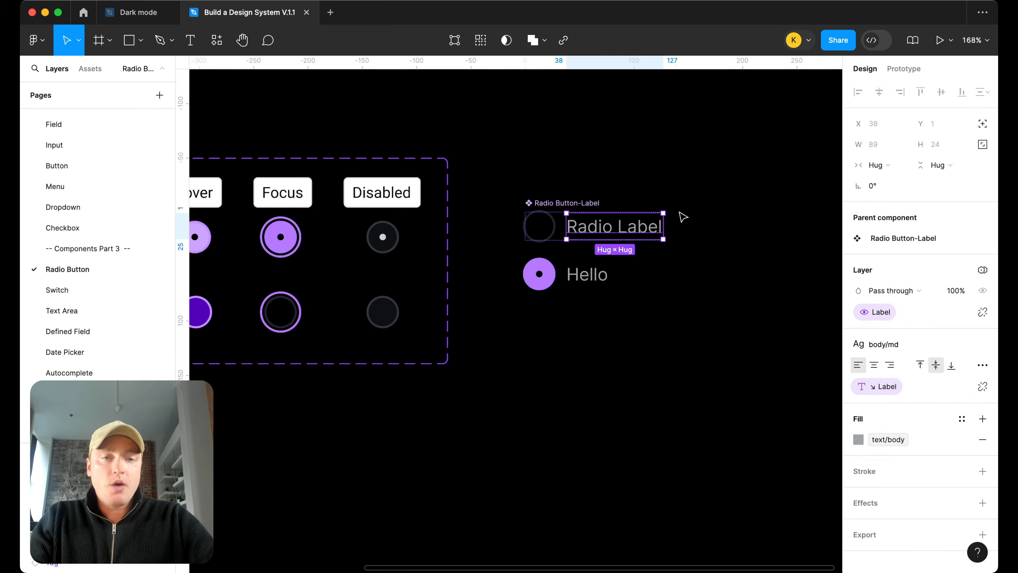
pyautogui.scroll(-3, 709, 229)
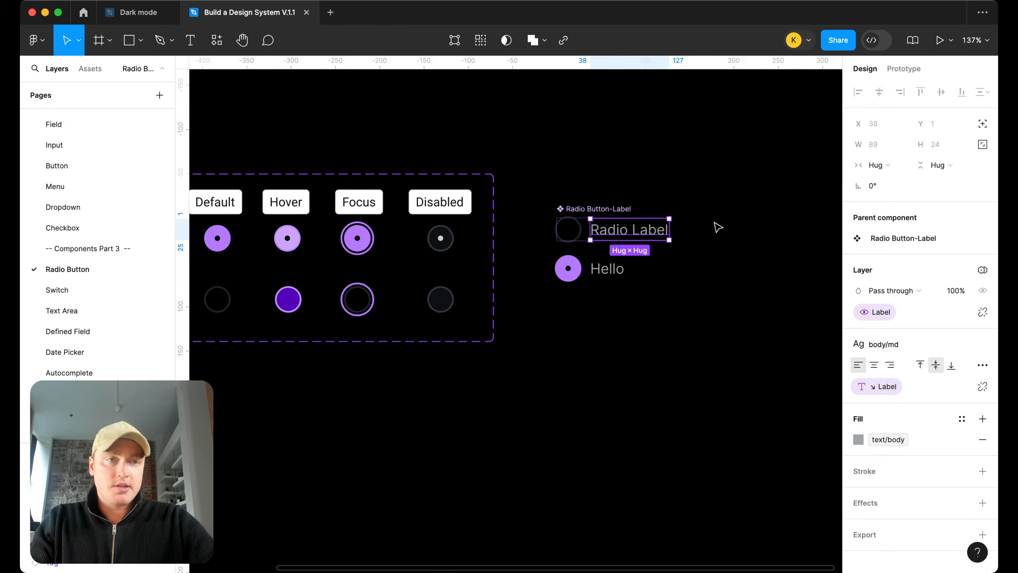
pyautogui.click(718, 227)
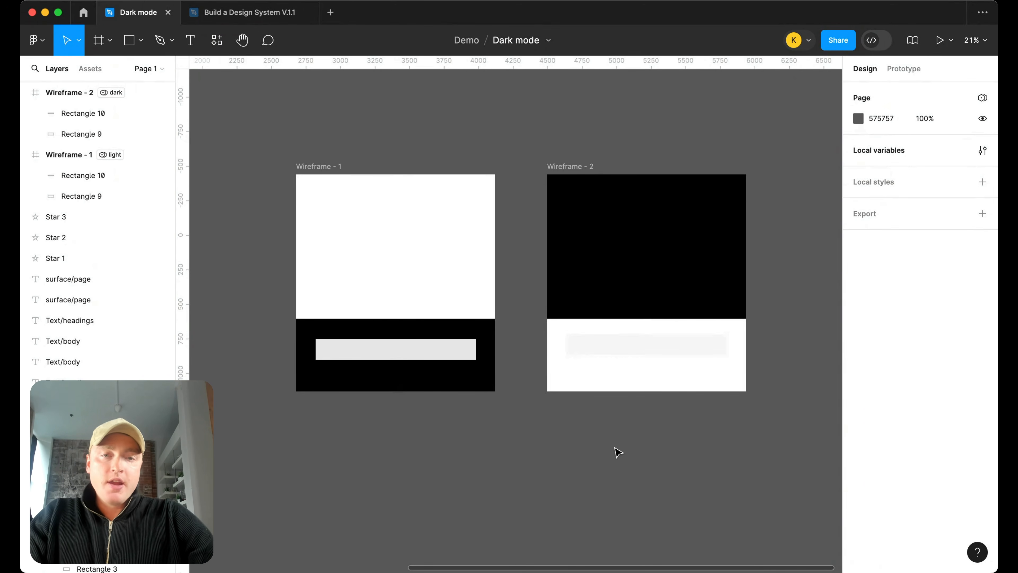
# - Detach the surface/secondary variable from the lower rectangle's fill in Wireframe - 2, try the color 1F1F1F and undo that color
pyautogui.click(596, 389)
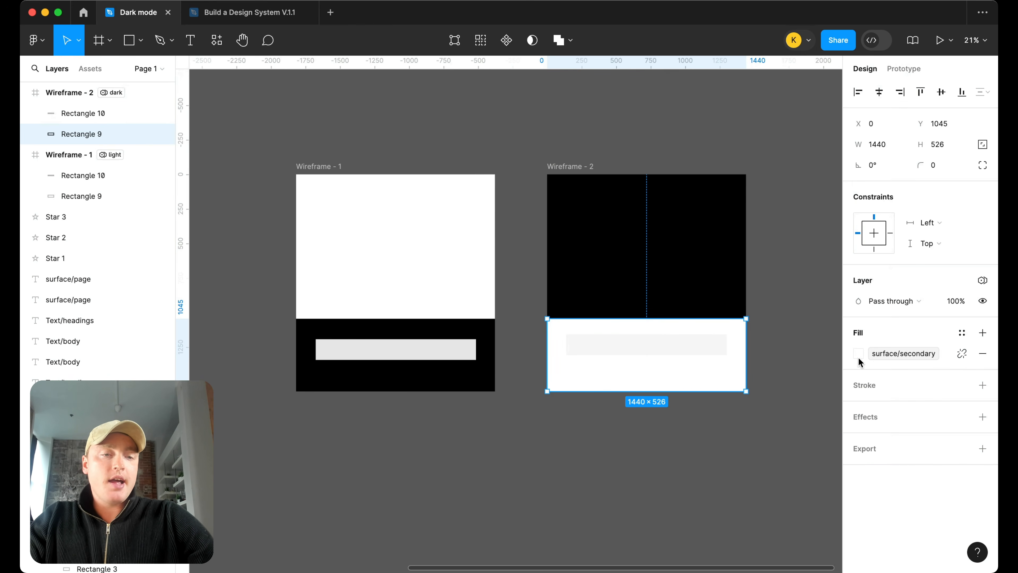
pyautogui.click(962, 353)
pyautogui.click(858, 354)
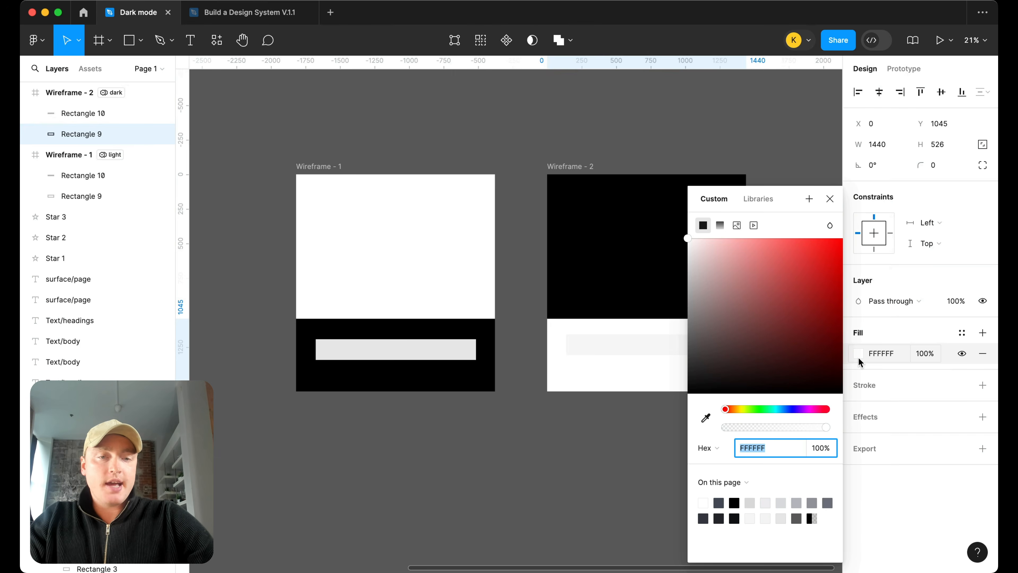
pyautogui.moveTo(761, 344); pyautogui.dragTo(688, 377)
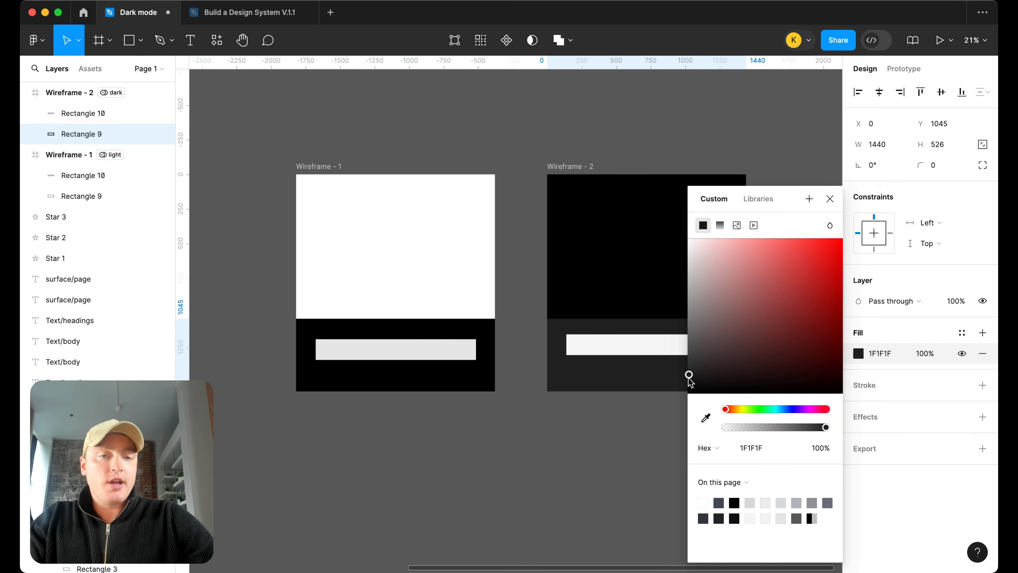
pyautogui.hscroll(3, 639, 428)
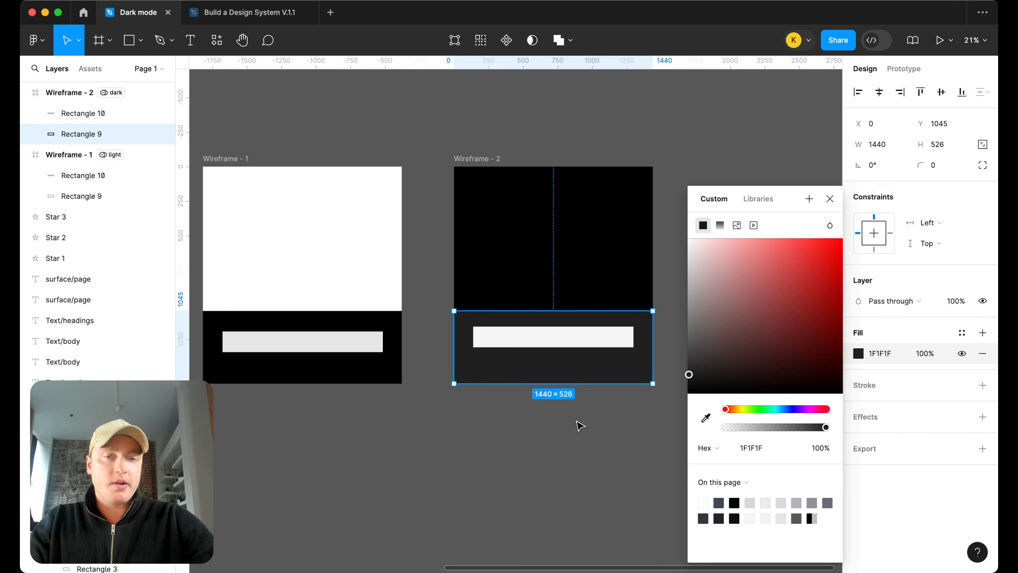
pyautogui.press('super+z')
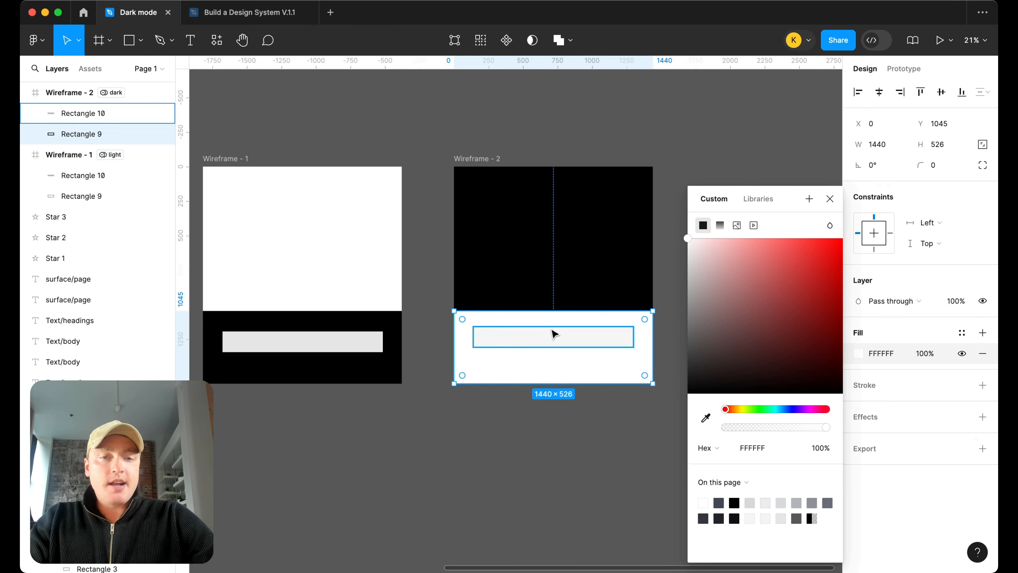
# - Set the fill of the lower rectangle in Wireframe - 2 to dark grey 313131 and deselect it
pyautogui.moveTo(738, 311); pyautogui.dragTo(660, 367)
pyautogui.hscroll(-3, 542, 428)
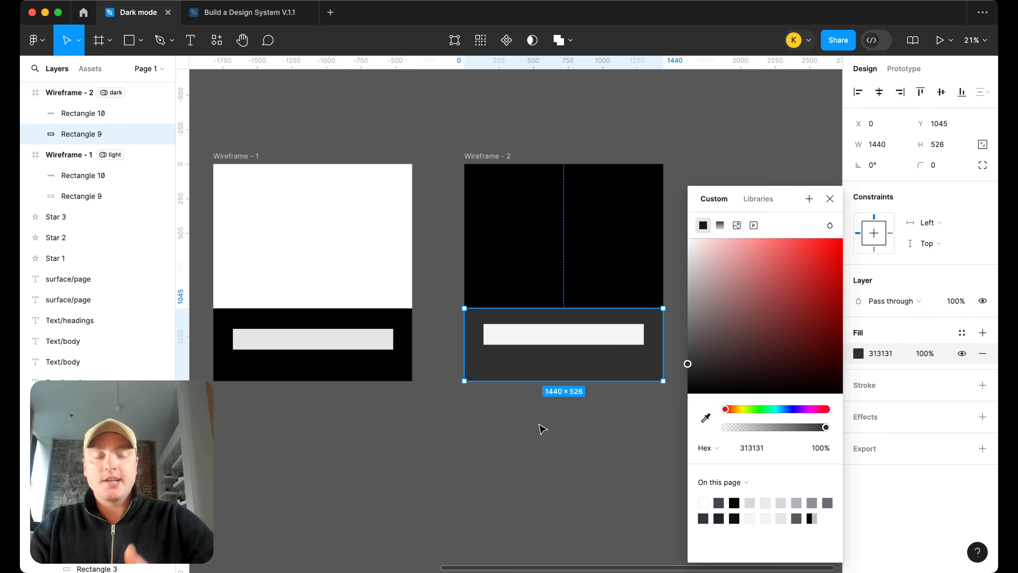
pyautogui.click(542, 428)
pyautogui.hscroll(-3, 619, 423)
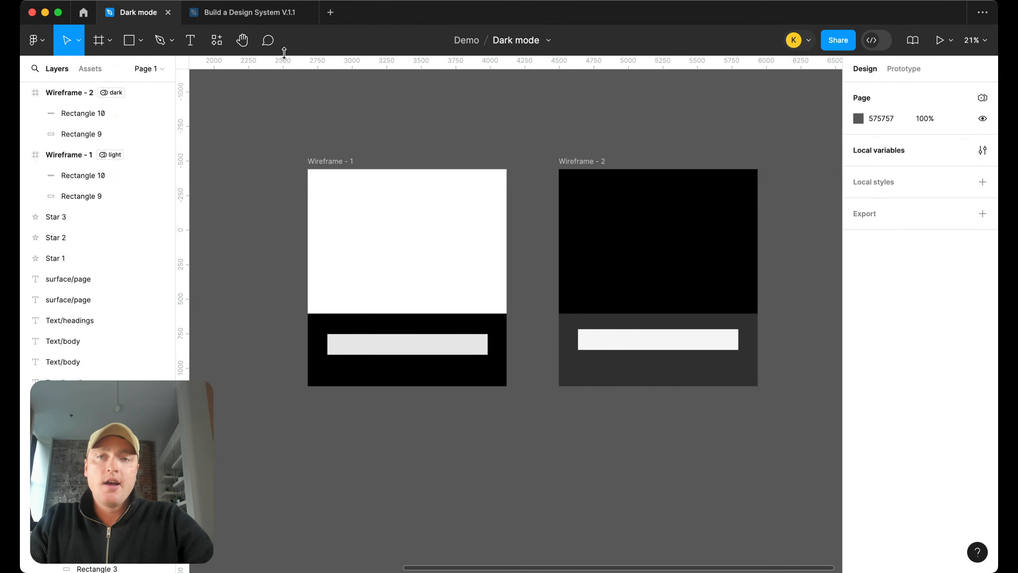
# - Switch to the Build a Design System V.1.1 file, open its local variables and look through the mapped surface values and the page list
pyautogui.click(275, 22)
pyautogui.click(983, 171)
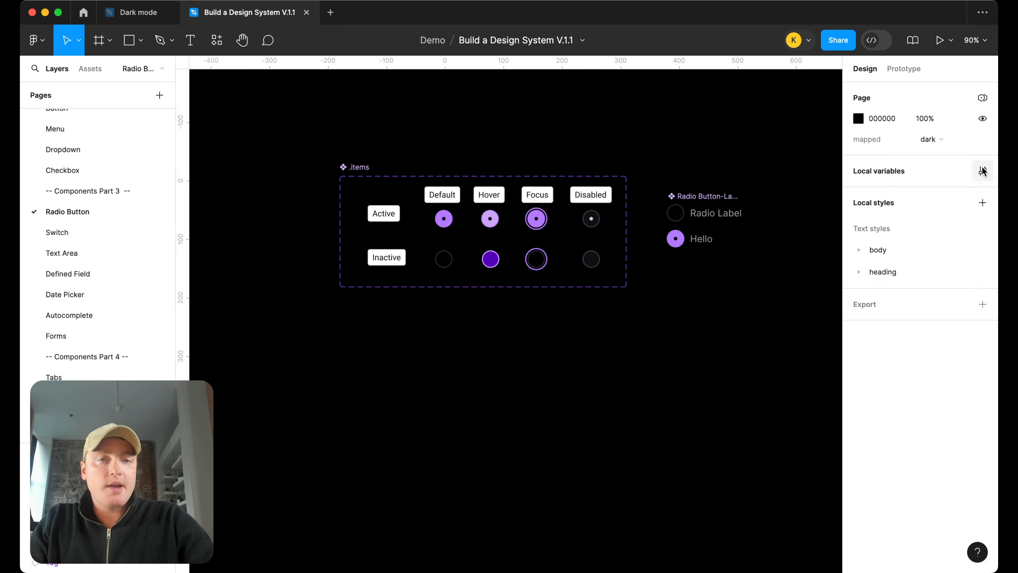
pyautogui.scroll(-10, 615, 233)
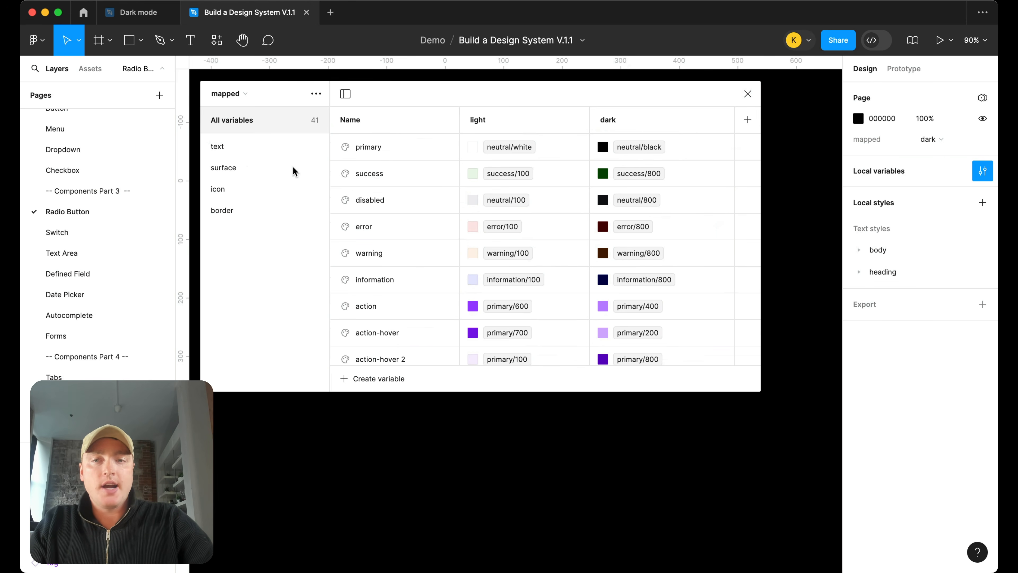
pyautogui.scroll(-3, 108, 281)
pyautogui.scroll(-15, 112, 309)
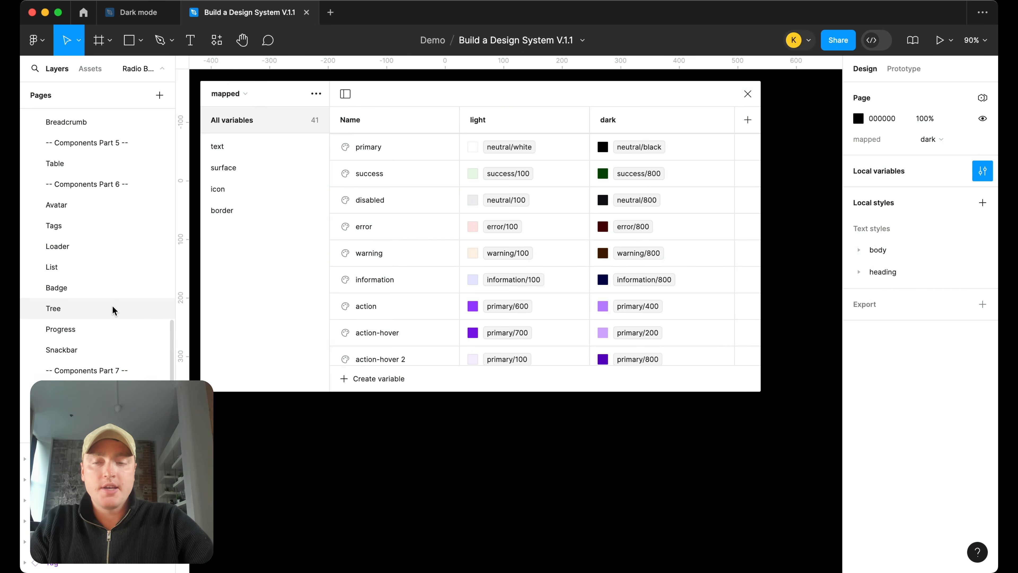
pyautogui.scroll(7, 113, 309)
pyautogui.scroll(10, 112, 306)
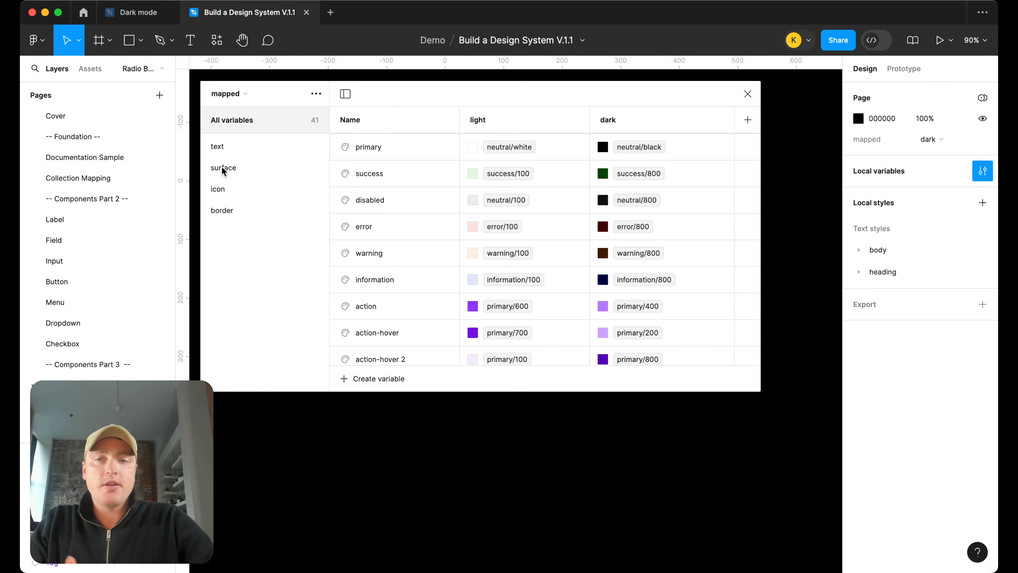
# - Review the surface and border groups of the mapped collection, return to all variables and reposition the variables window
pyautogui.click(249, 154)
pyautogui.click(247, 171)
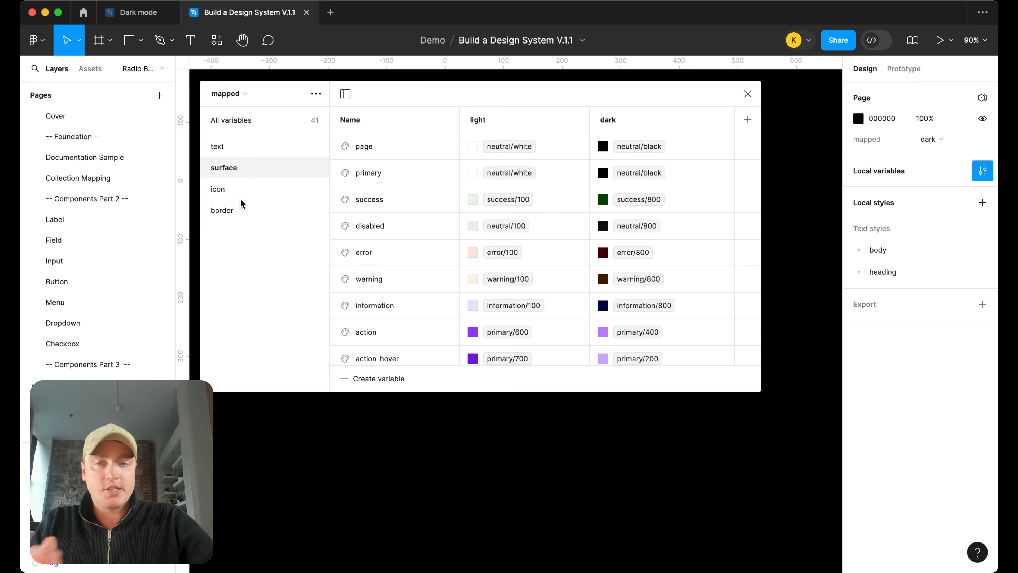
pyautogui.click(239, 209)
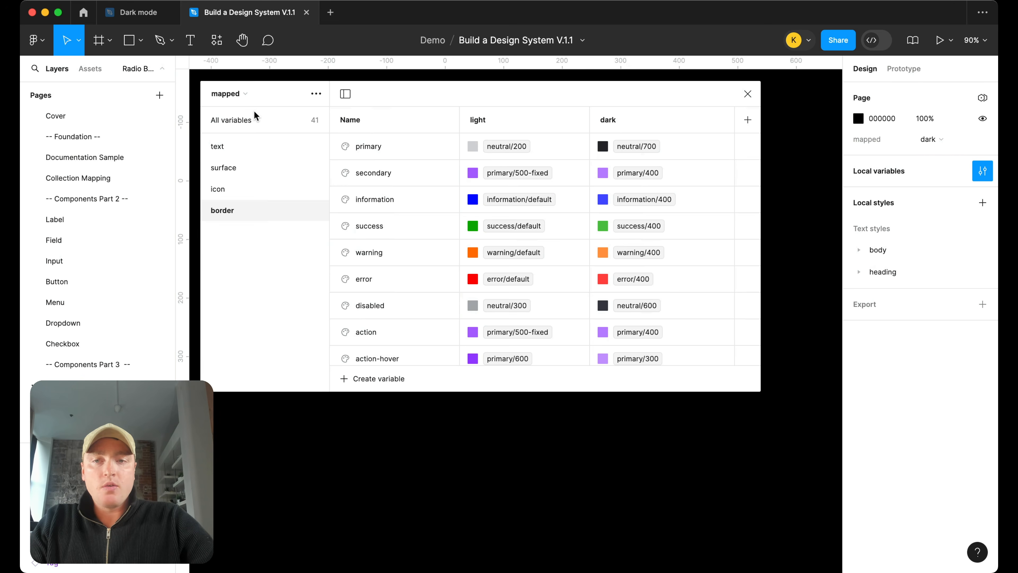
pyautogui.click(252, 118)
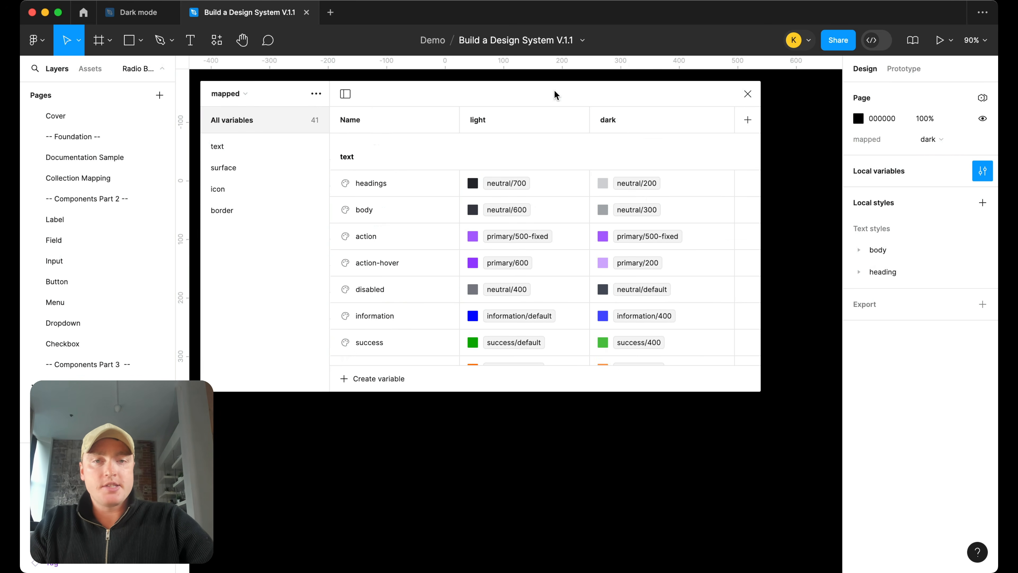
pyautogui.moveTo(547, 96); pyautogui.dragTo(575, 100)
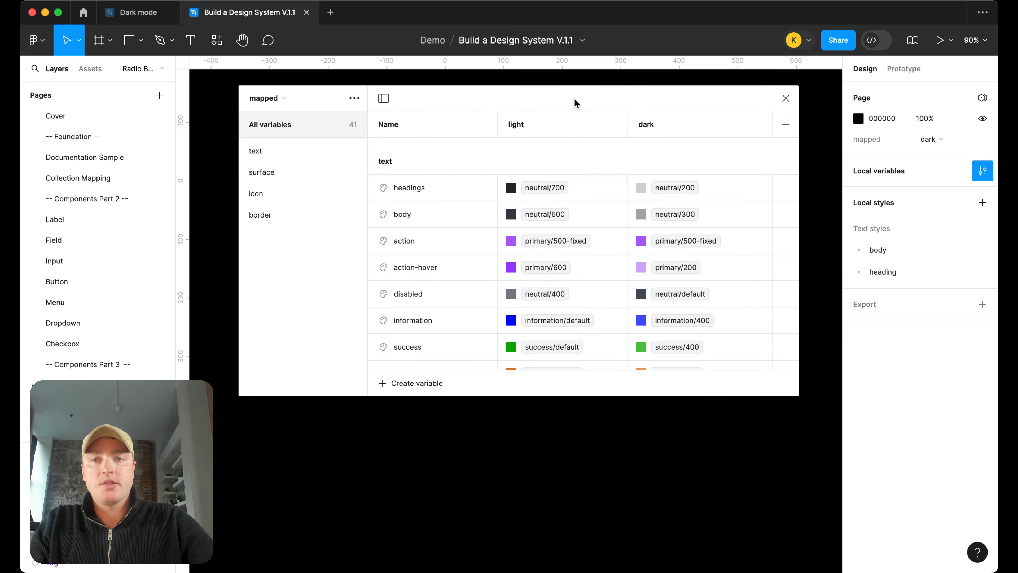
# - Compare the lower areas of the two wireframes in the Dark mode file and return to the Build a Design System V.1.1 file
pyautogui.click(138, 14)
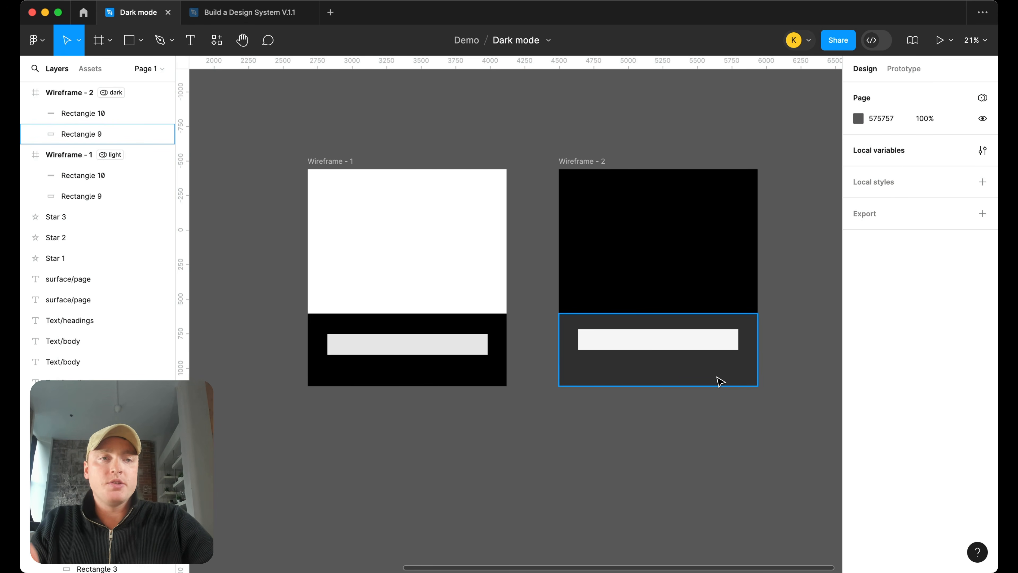
pyautogui.click(539, 352)
pyautogui.click(257, 12)
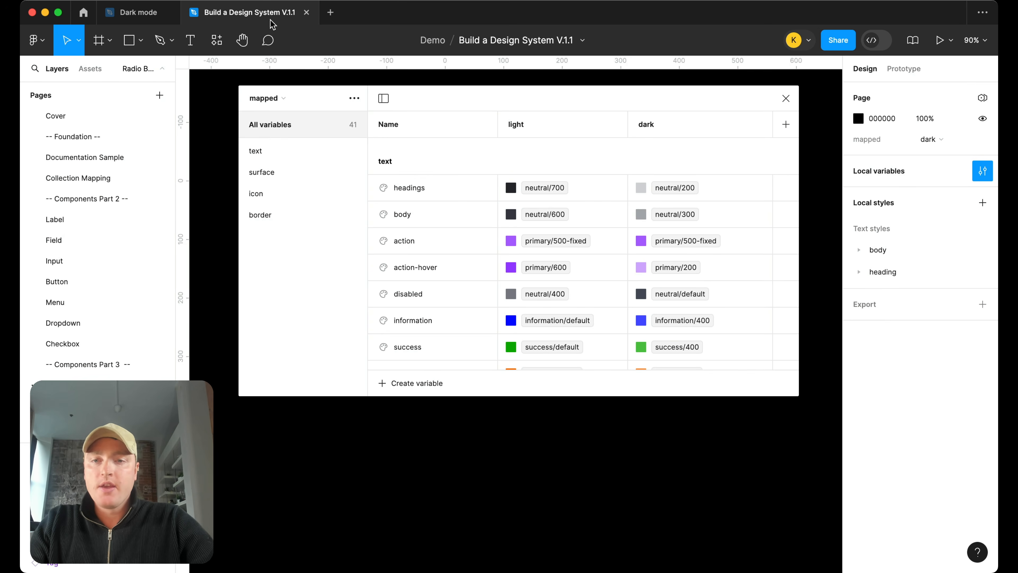
# - Create a color variable named component specific/footer/surface in the mapped collection and open its footer group
pyautogui.click(415, 383)
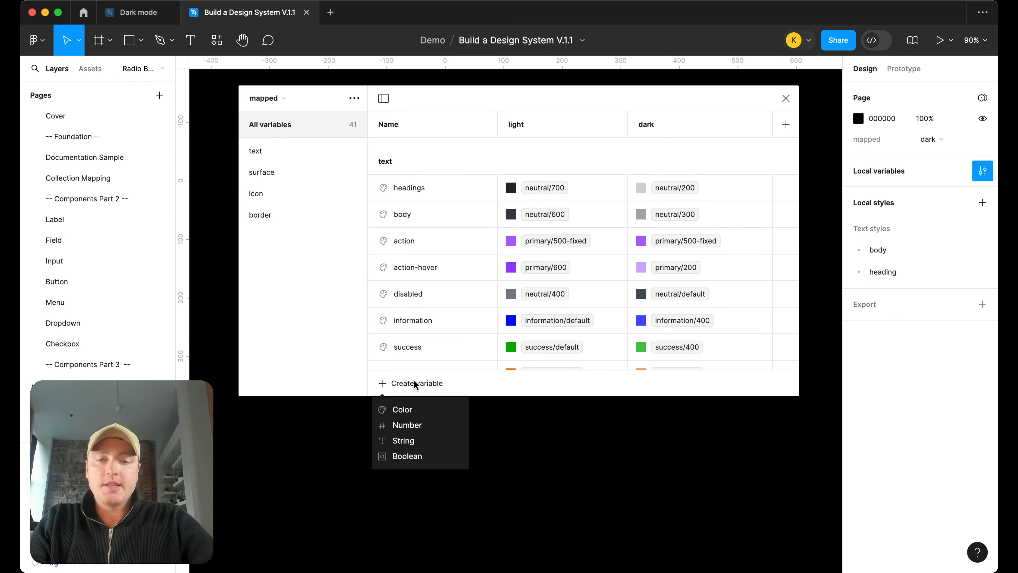
pyautogui.click(419, 411)
pyautogui.write('compon')
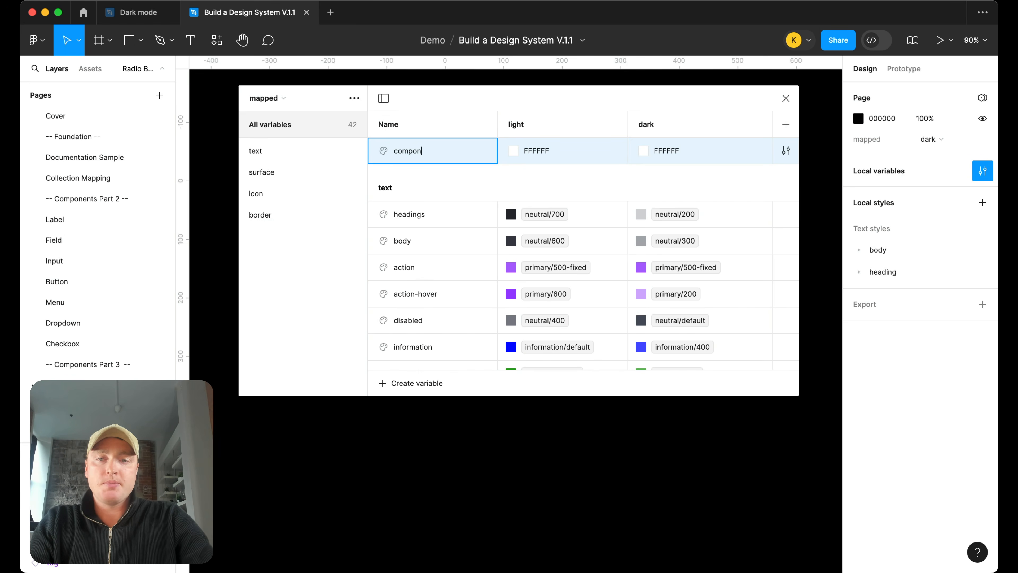
pyautogui.write('ent specific/footer/surface')
pyautogui.press('Return')
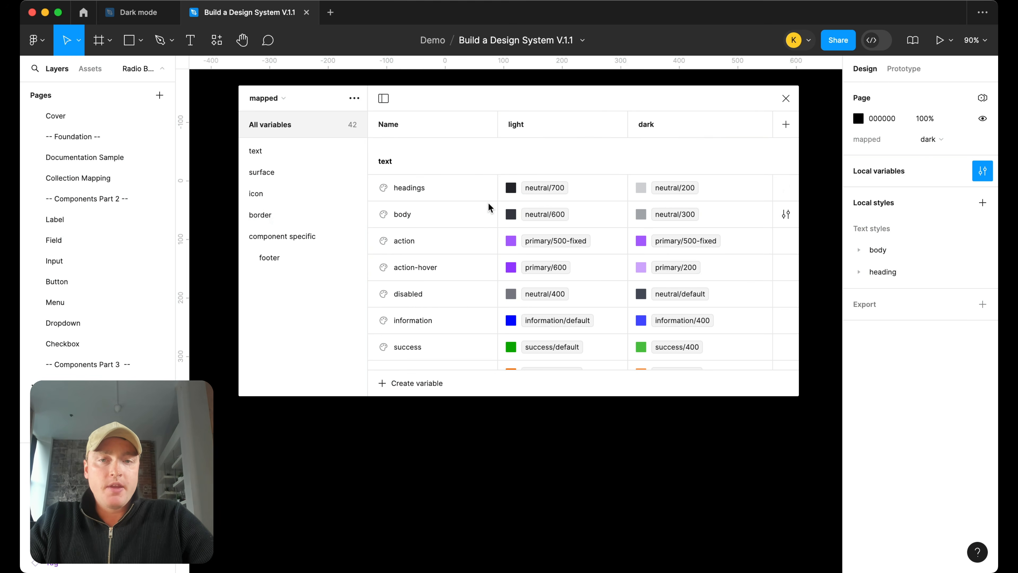
pyautogui.click(273, 258)
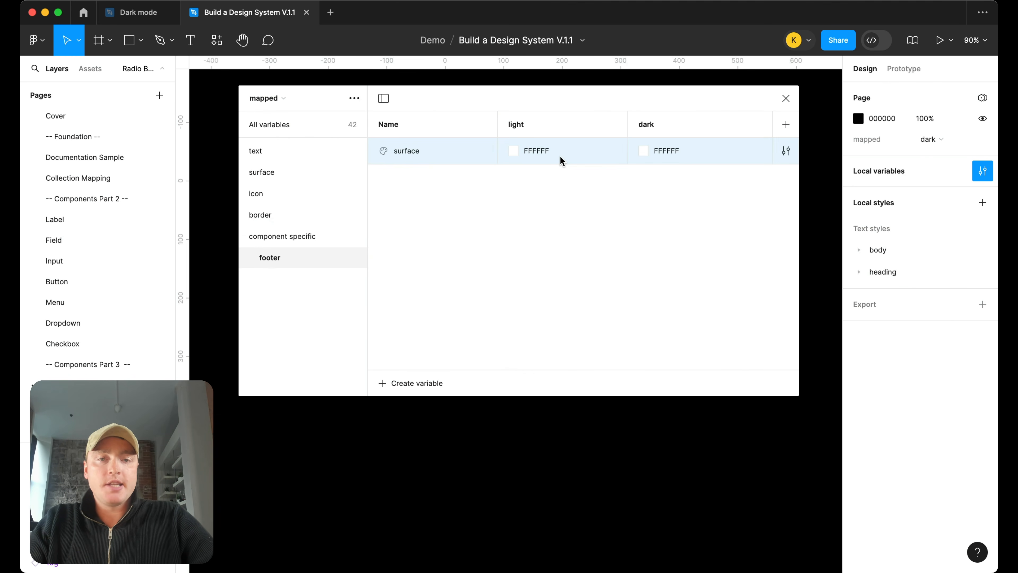
# - Dismiss the options for the footer surface's light value and check the footer in Wireframe - 1 of the Dark mode file before returning
pyautogui.rightClick(557, 155)
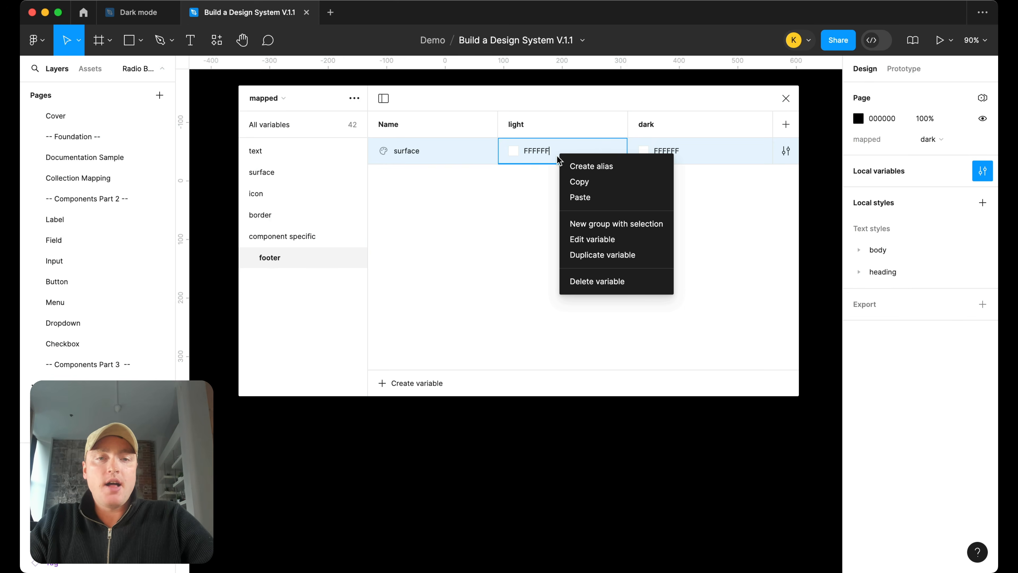
pyautogui.click(504, 201)
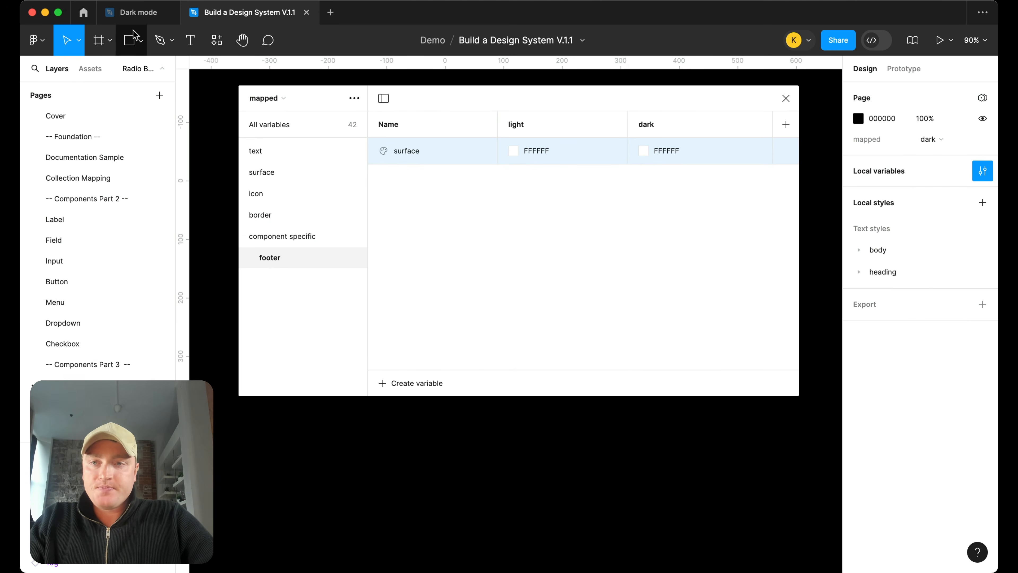
pyautogui.click(136, 14)
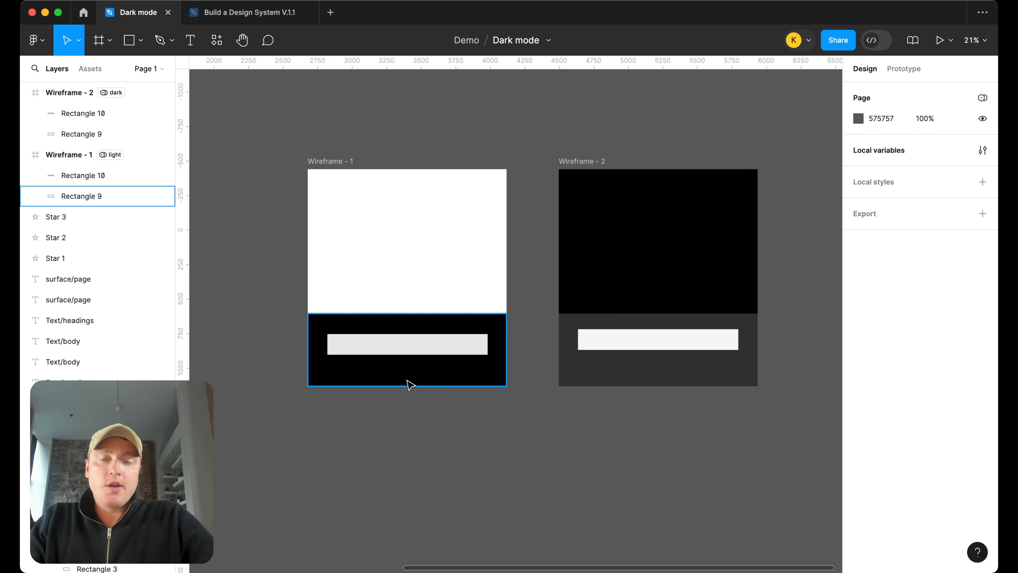
pyautogui.hotkey('ctrl', 'Tab')
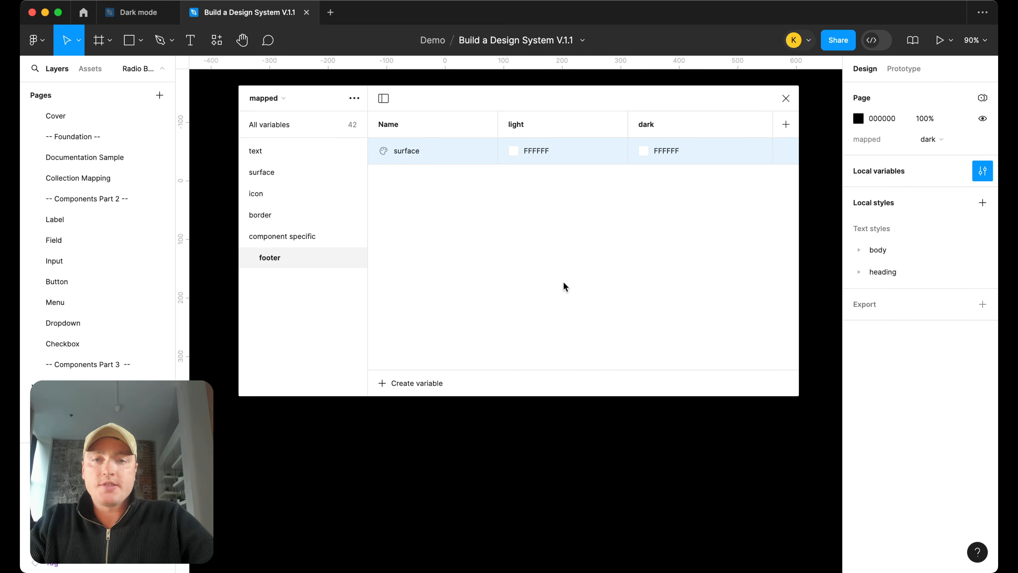
# - Alias the light value of the footer surface variable to neutral/700
pyautogui.rightClick(529, 151)
pyautogui.click(553, 158)
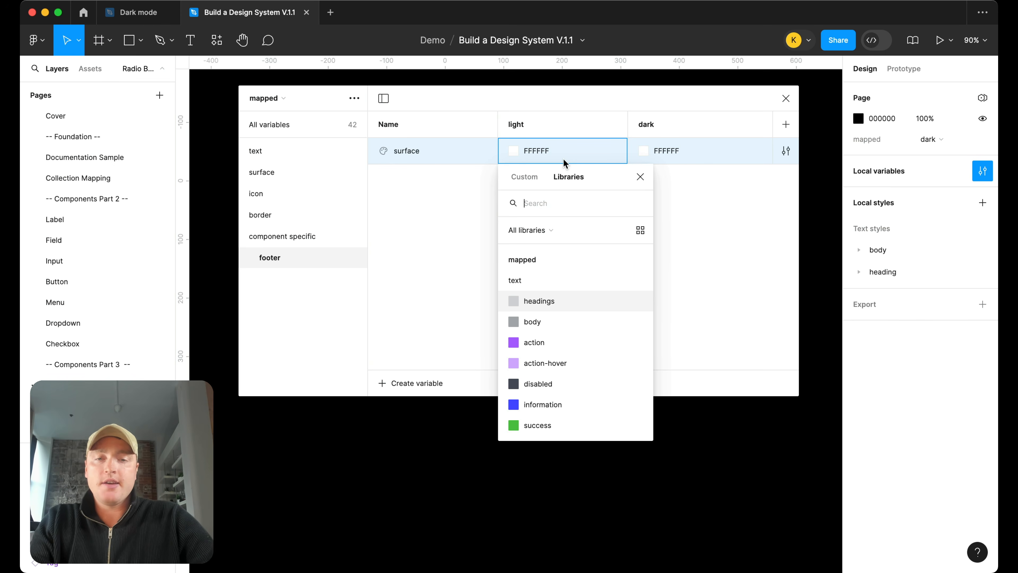
pyautogui.write('neu')
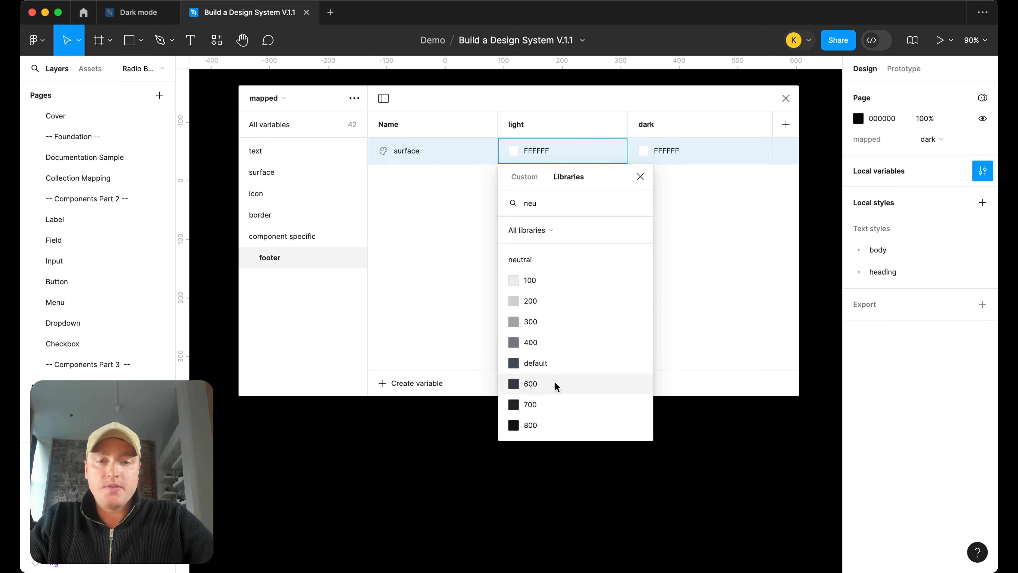
pyautogui.click(557, 382)
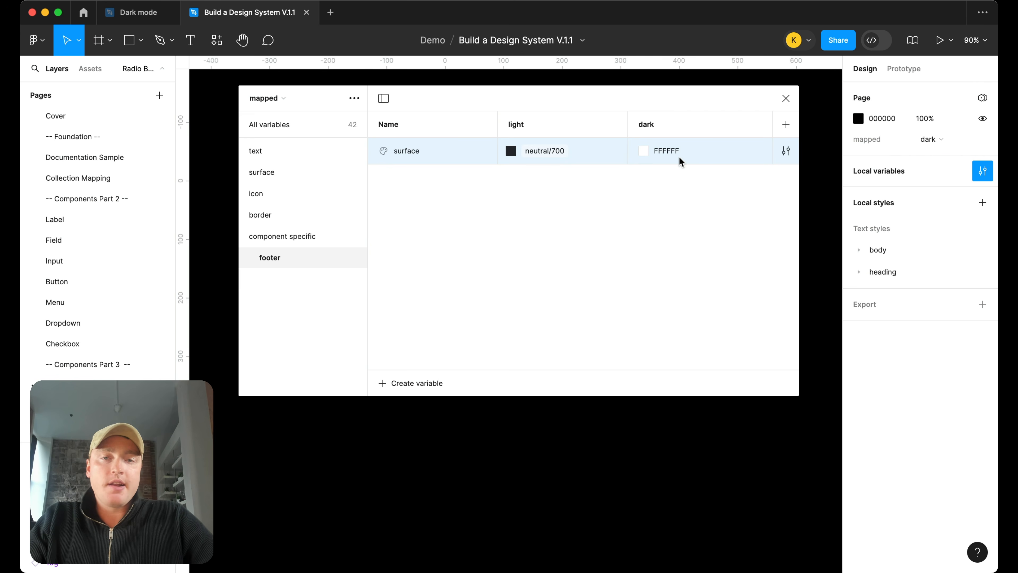
# - Alias the dark value of the footer surface variable to neutral/400
pyautogui.click(667, 156)
pyautogui.rightClick(690, 159)
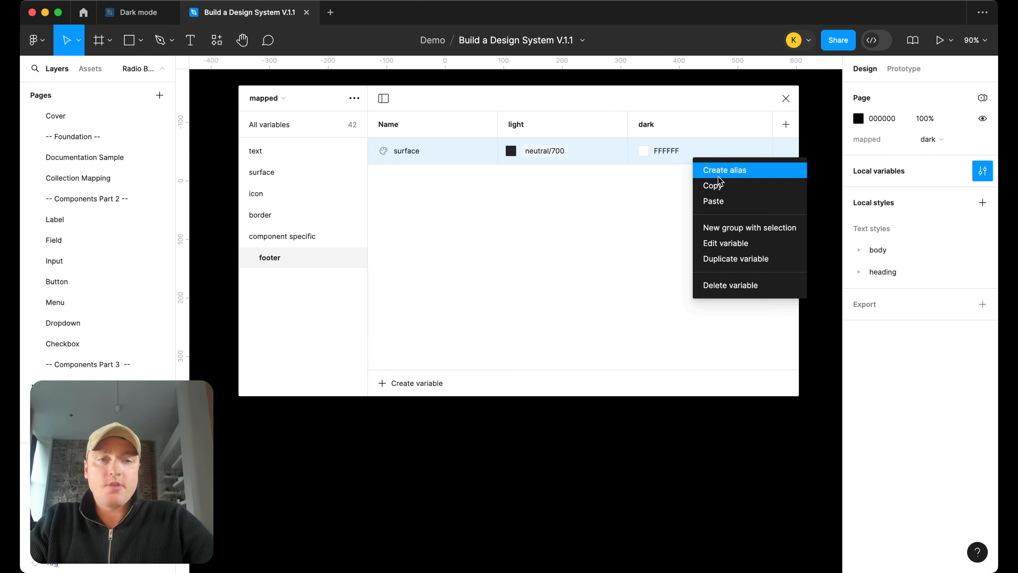
pyautogui.click(719, 170)
pyautogui.write('neu')
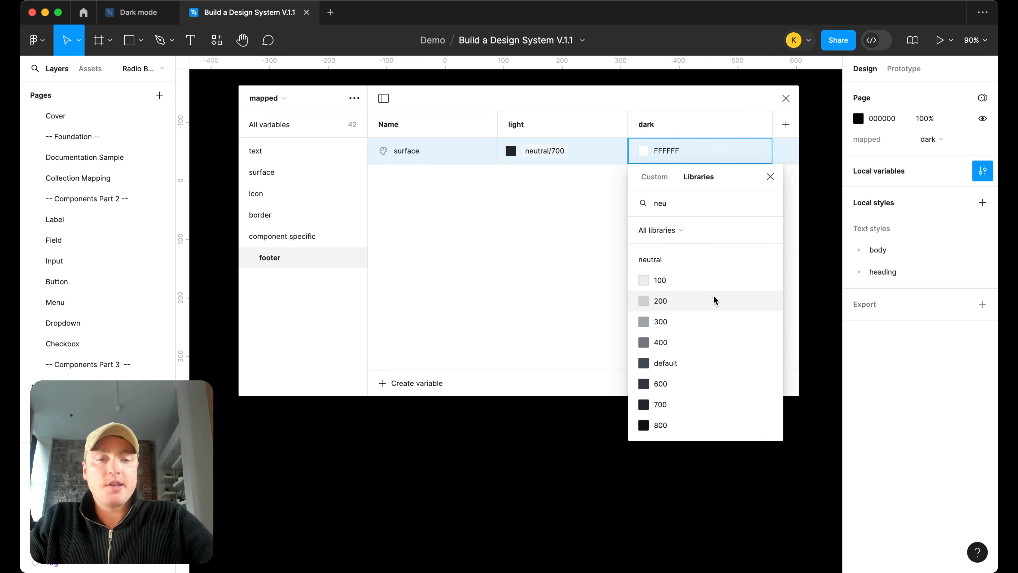
pyautogui.click(701, 342)
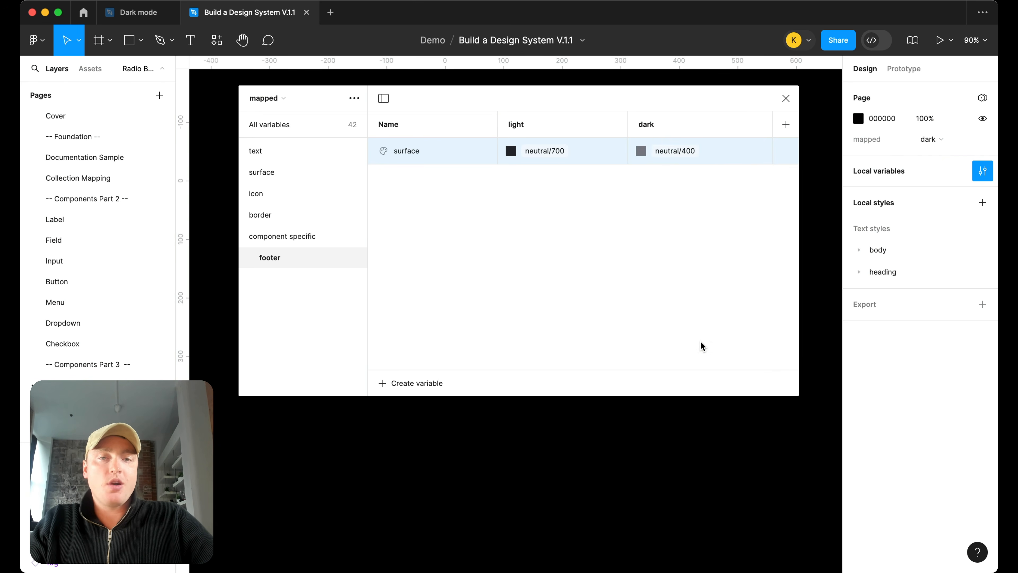